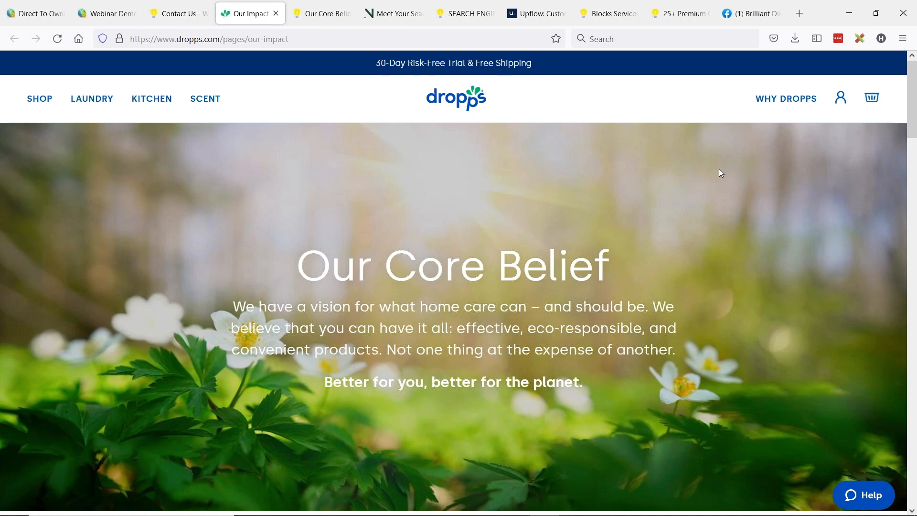
Step: Examine the dropps Our Impact page from its Our Core Belief hero through the alternating image and text sections to the sustainability call to action
scroll(716, 164, down, 7)
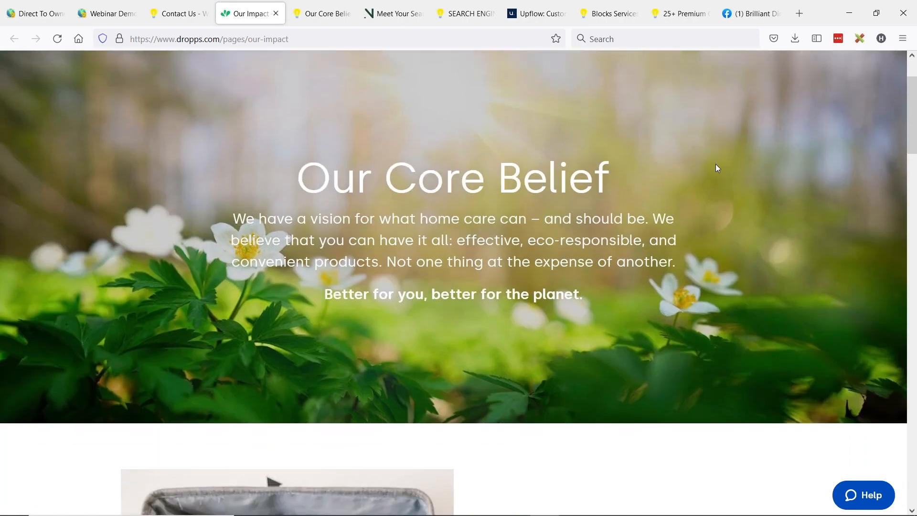
scroll(721, 168, down, 7)
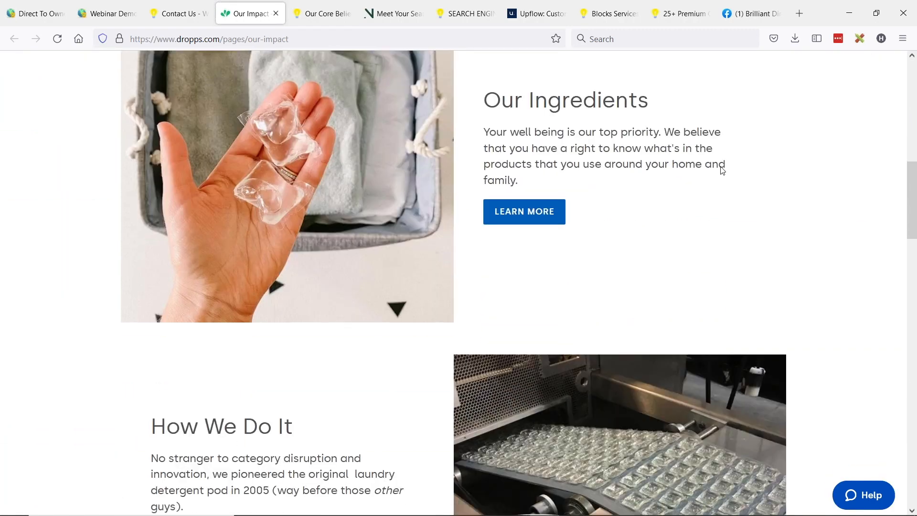
scroll(721, 170, down, 6)
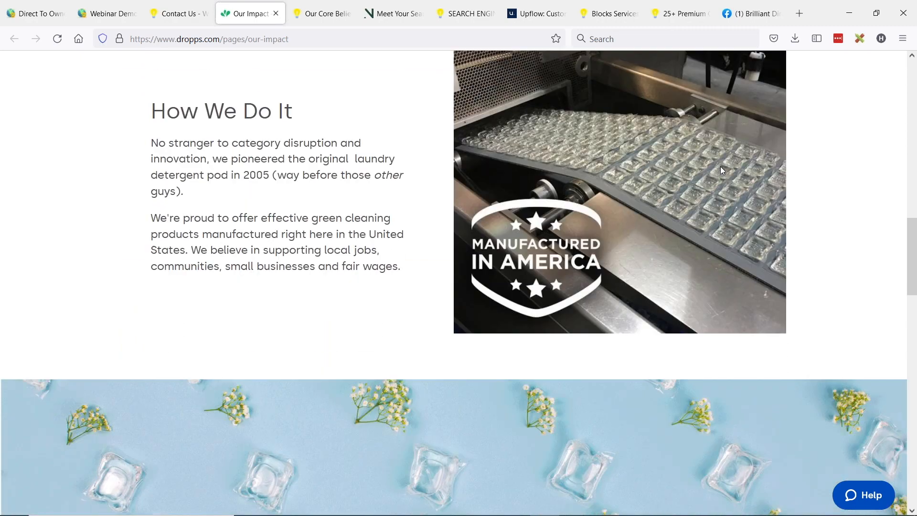
scroll(722, 171, down, 7)
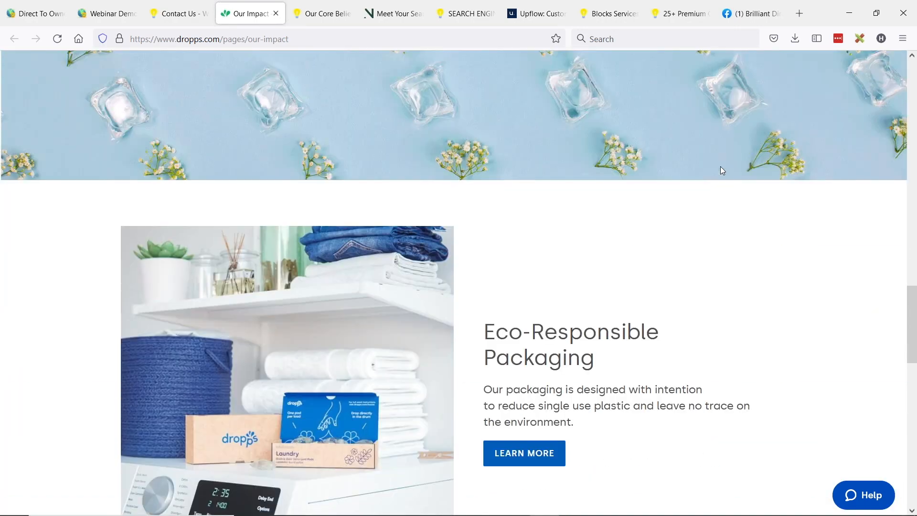
scroll(722, 171, down, 7)
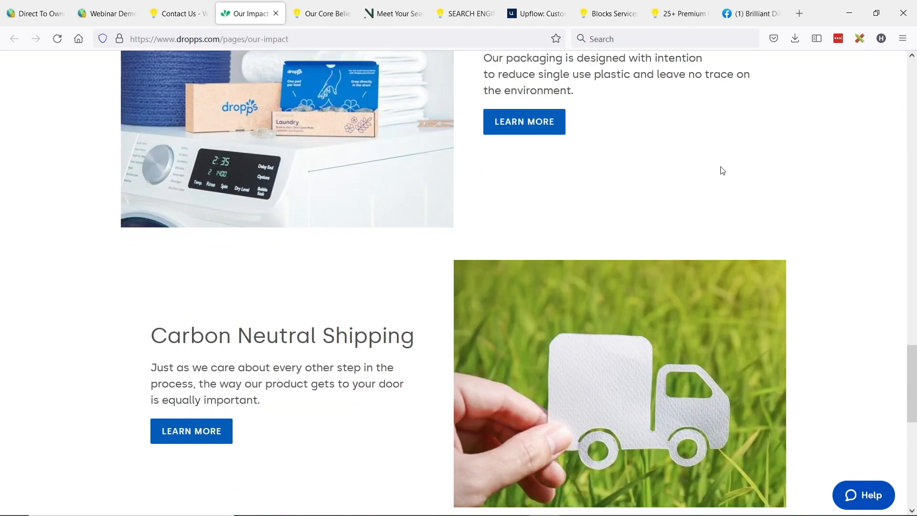
scroll(721, 171, down, 2)
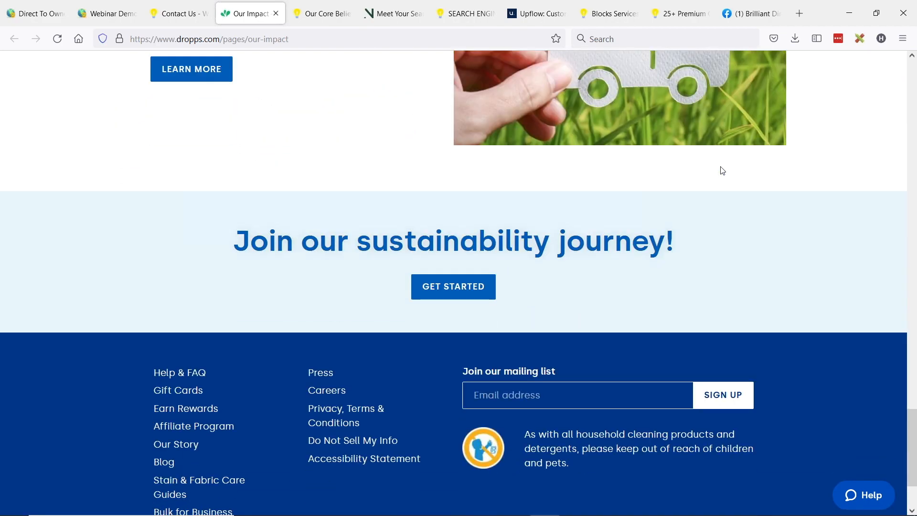
scroll(722, 171, up, 6)
scroll(722, 171, up, 10)
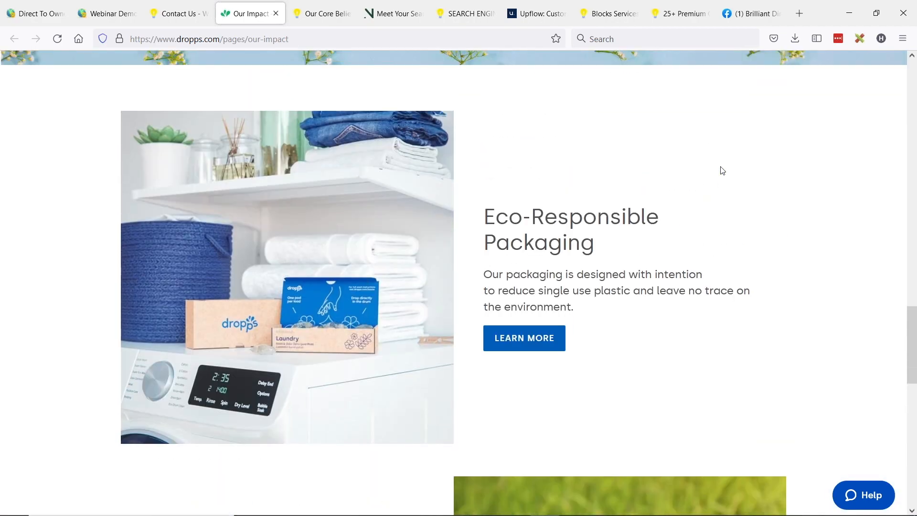
scroll(721, 170, up, 18)
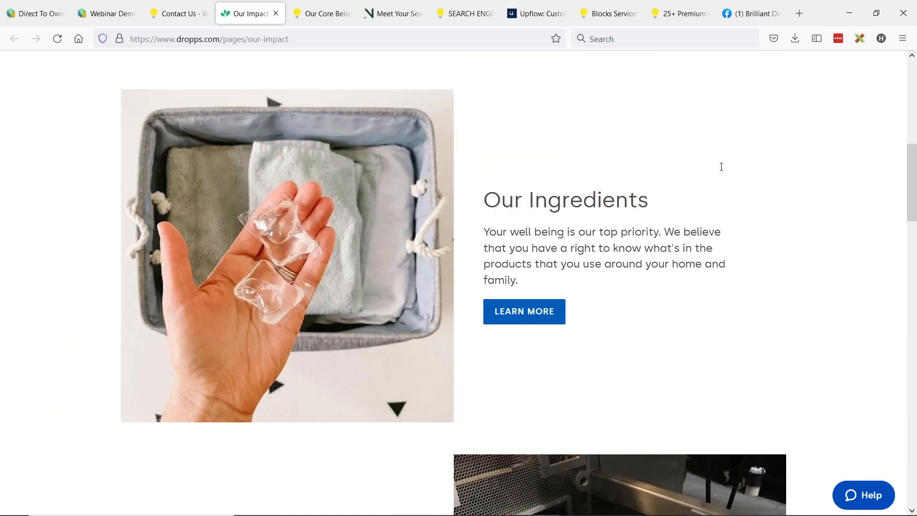
scroll(721, 169, up, 2)
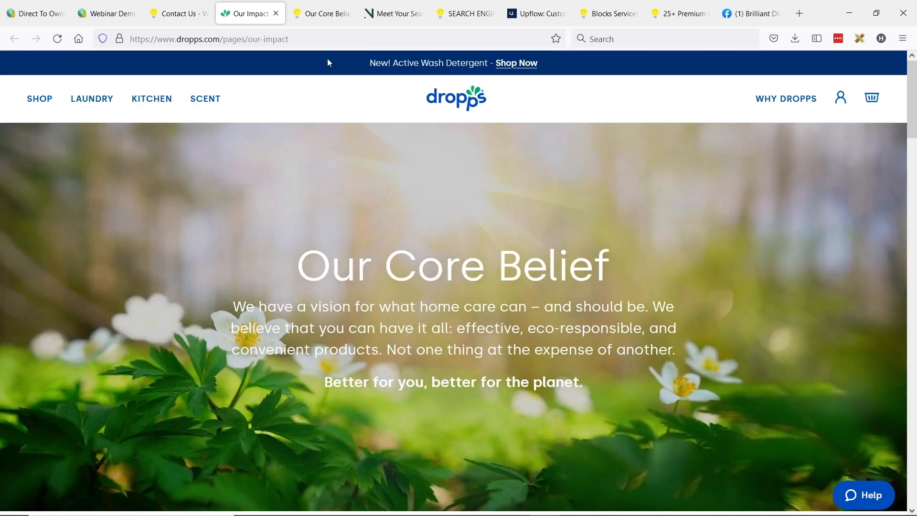
Step: Examine the recreated Our Core Belief page on the Webinar Demo Website, from the hero section to the sustainability call to action
click(313, 15)
scroll(573, 181, up, 5)
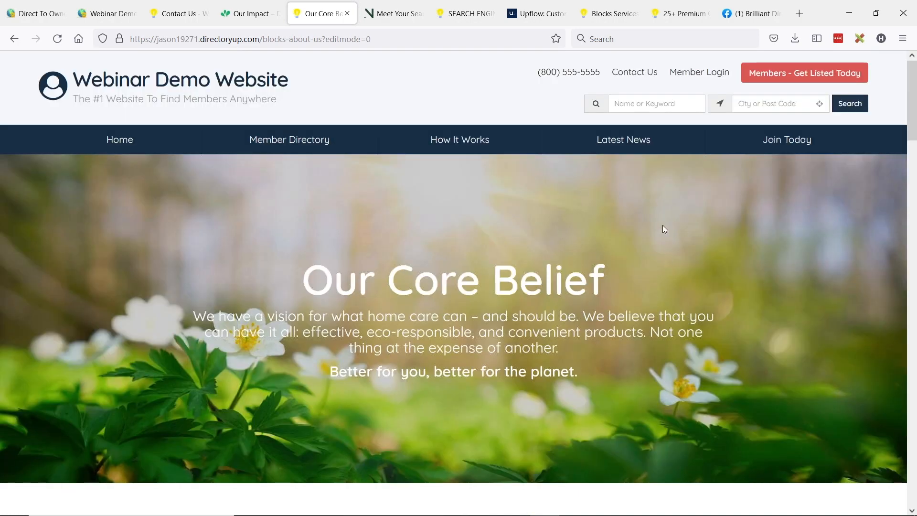
scroll(702, 190, down, 6)
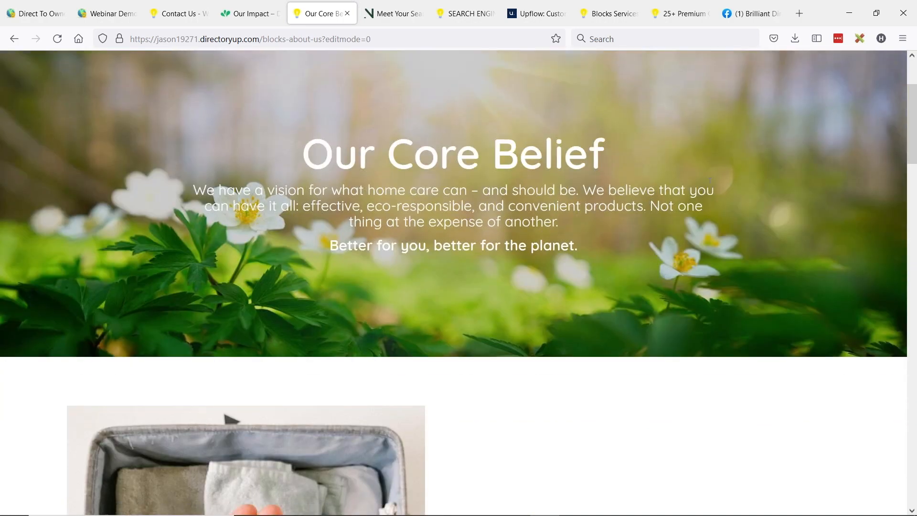
scroll(702, 189, down, 8)
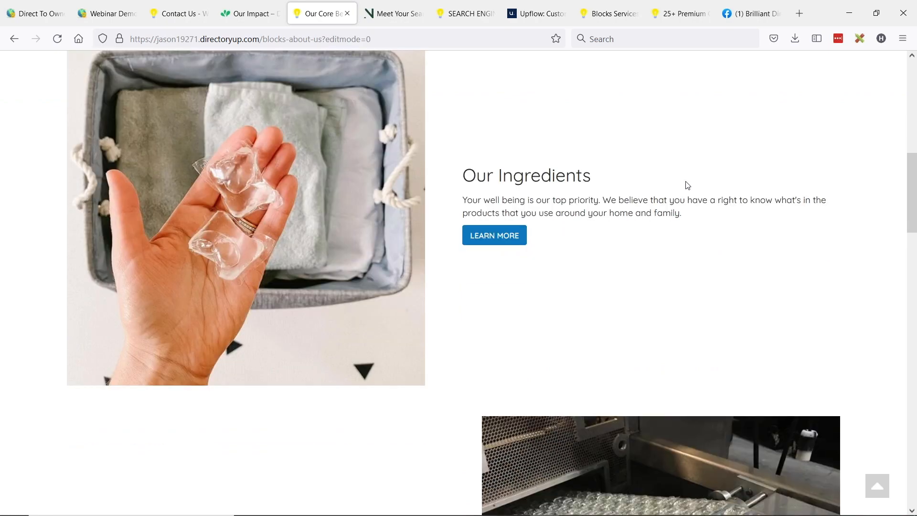
scroll(686, 183, down, 7)
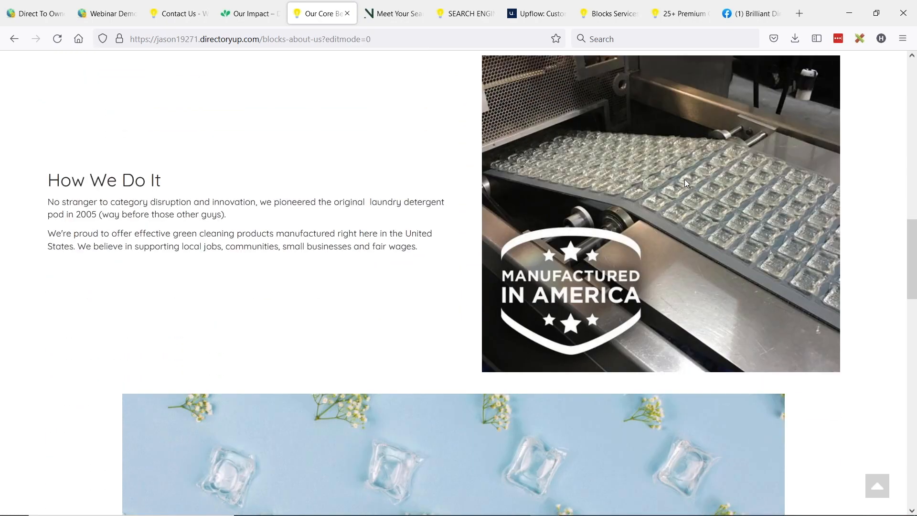
scroll(686, 183, down, 7)
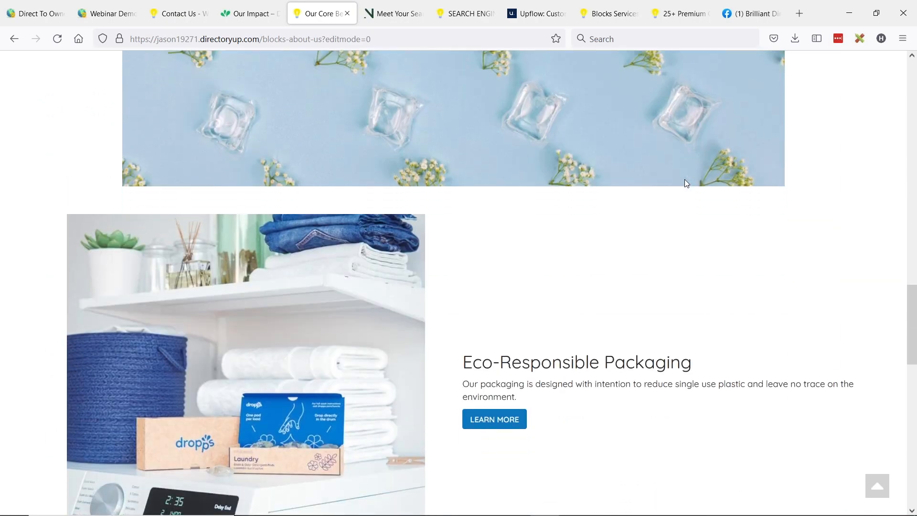
scroll(686, 183, down, 8)
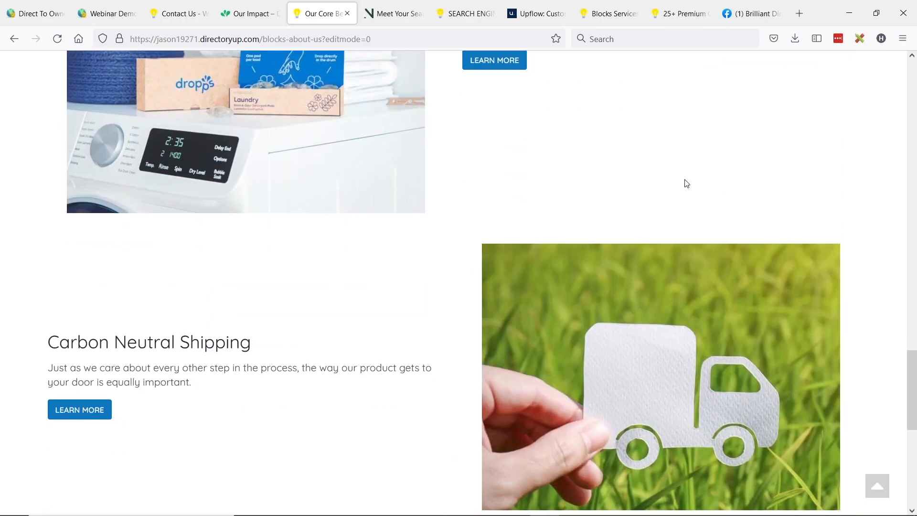
scroll(686, 184, down, 5)
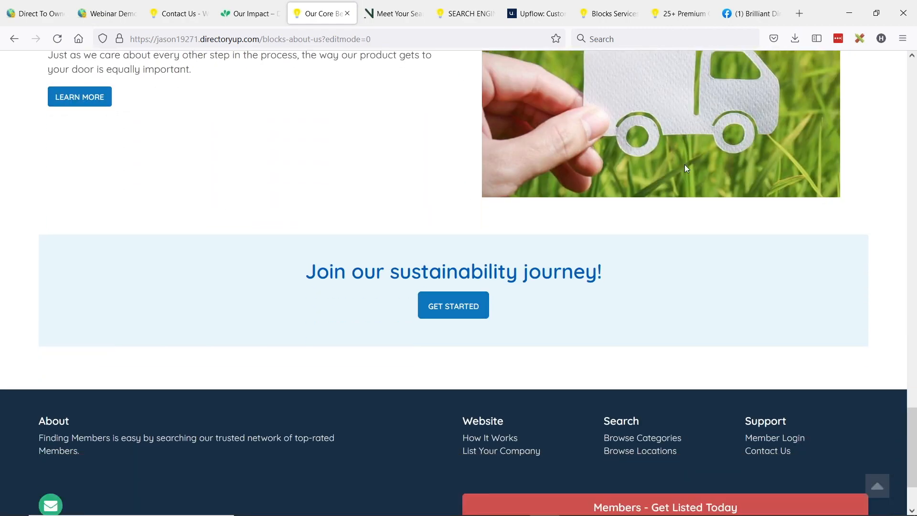
scroll(687, 168, up, 16)
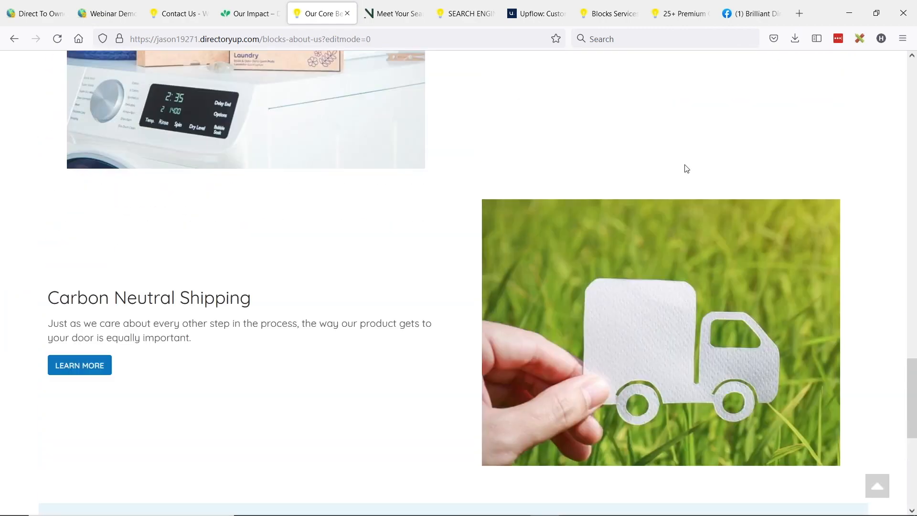
scroll(686, 168, up, 20)
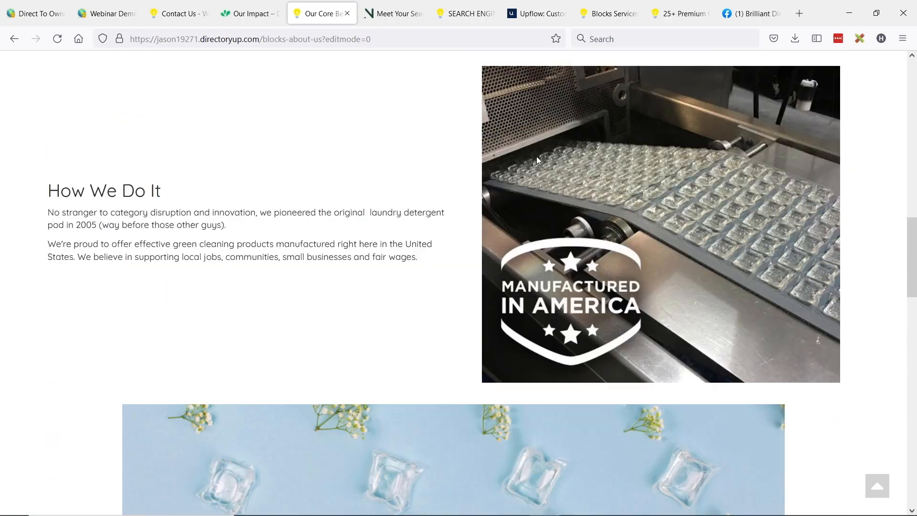
scroll(416, 174, up, 5)
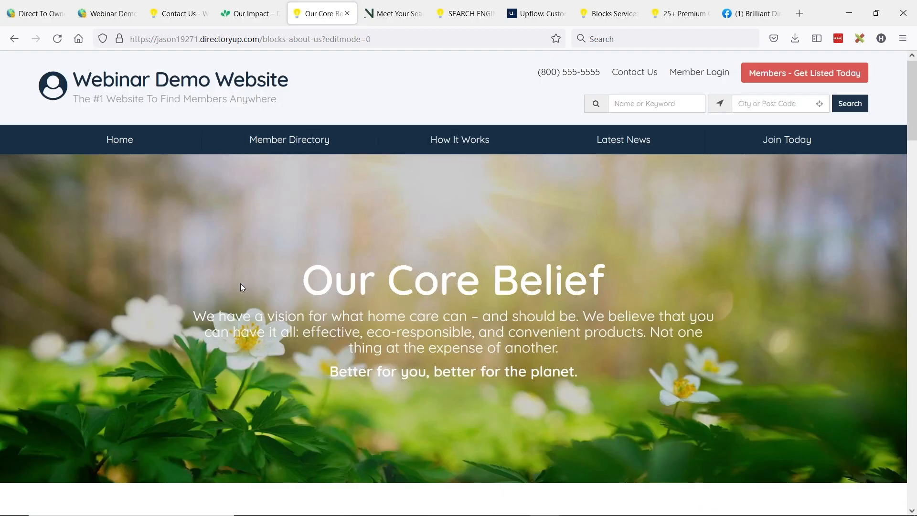
Step: Compare the Our Ingredients section of the original dropps page with the recreated Our Core Belief page
key(ctrl+shift+Tab)
scroll(573, 220, down, 8)
scroll(373, 58, up, 3)
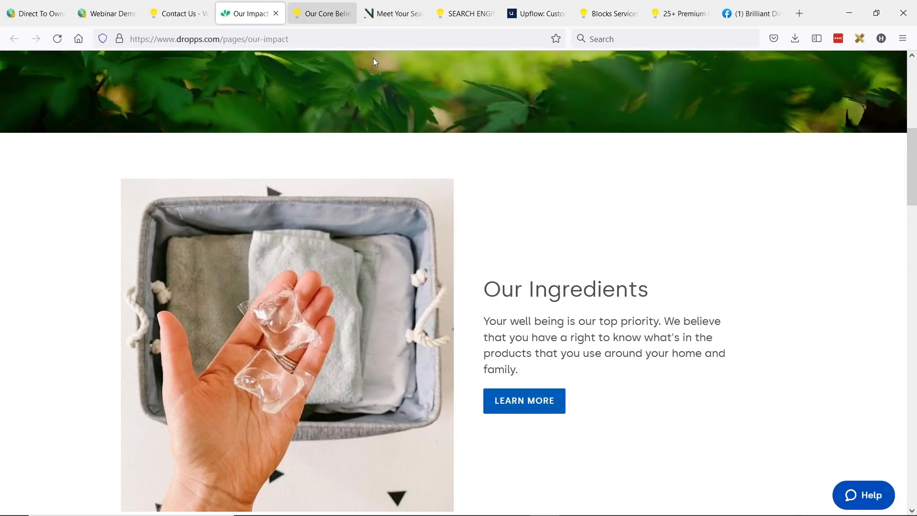
click(320, 13)
Step: In the Webinar Demo Website admin, open the Our Core Belief page from Web Page Builder for editing
click(2, 17)
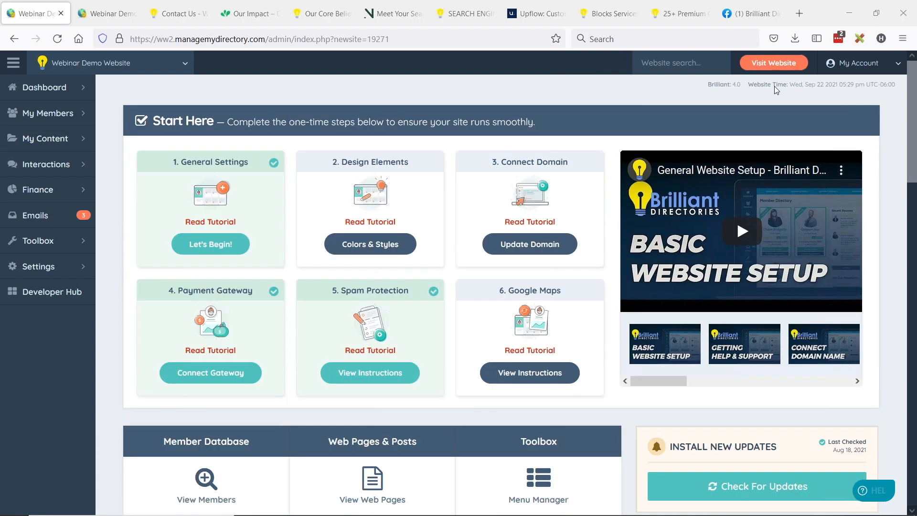
mouse_move(59, 139)
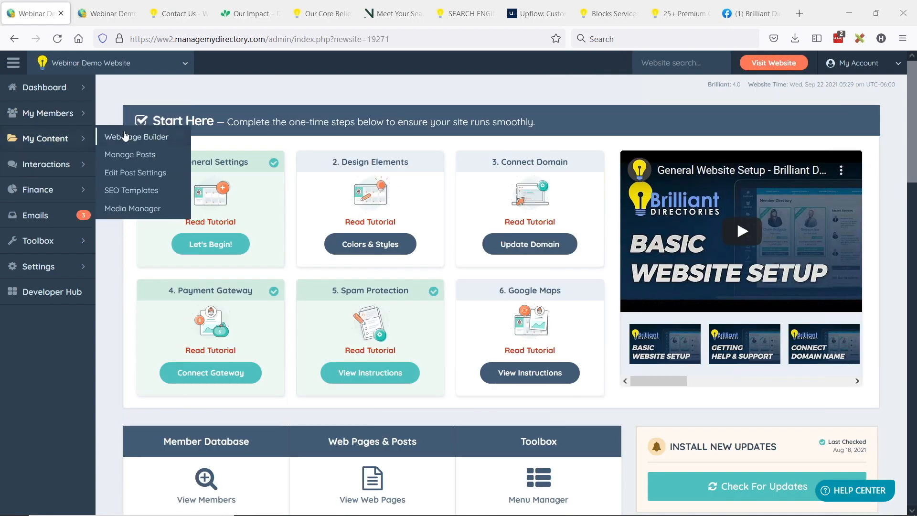
click(125, 136)
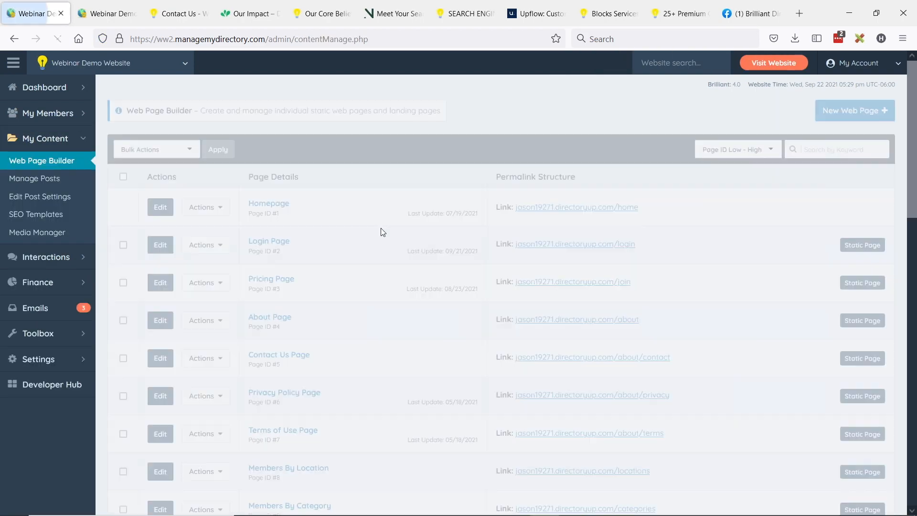
scroll(389, 240, down, 3)
scroll(389, 240, down, 7)
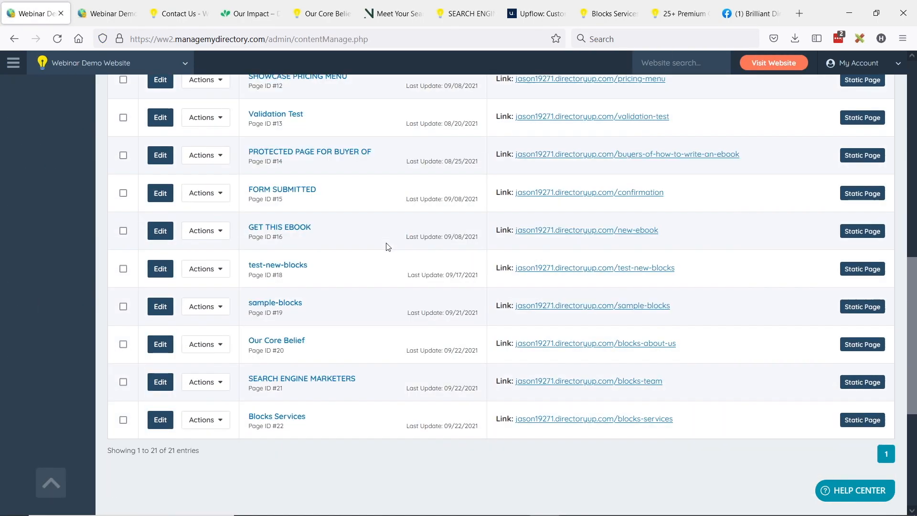
click(287, 319)
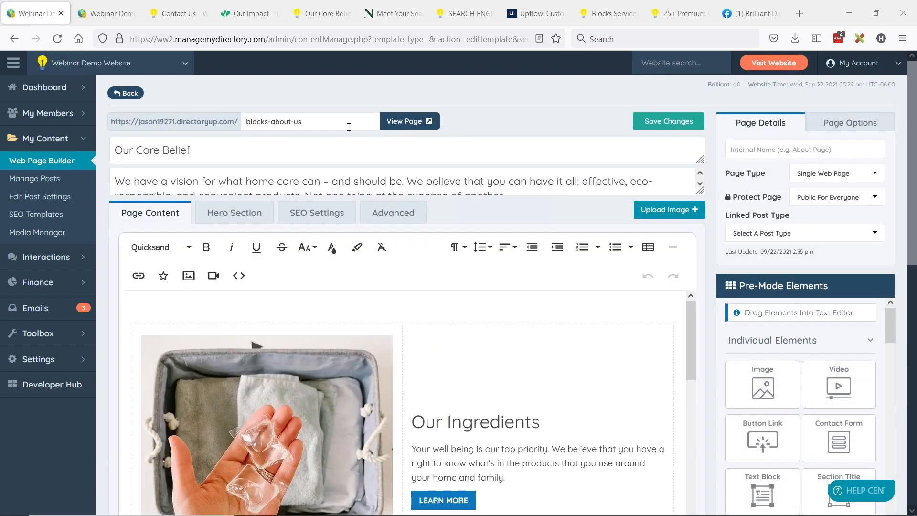
Step: Collapse the admin navigation sidebar to icons to widen the page editor
mouse_move(17, 84)
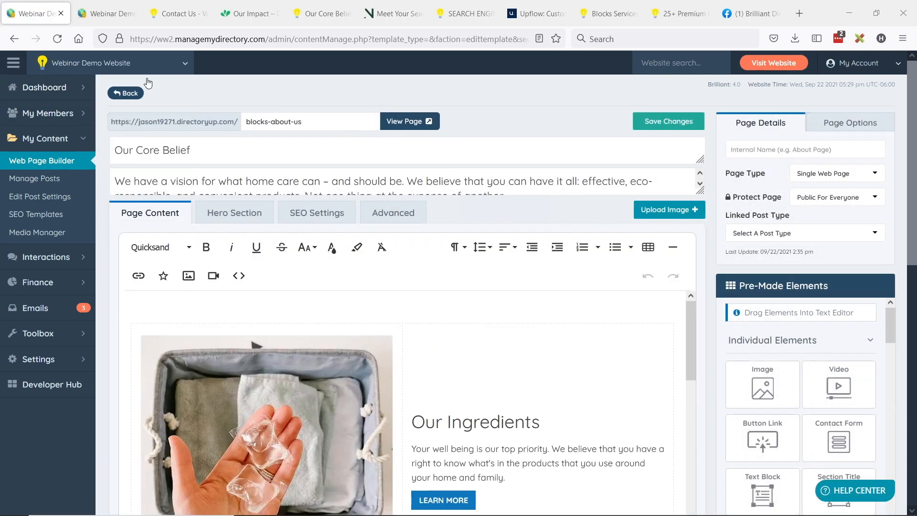
click(13, 67)
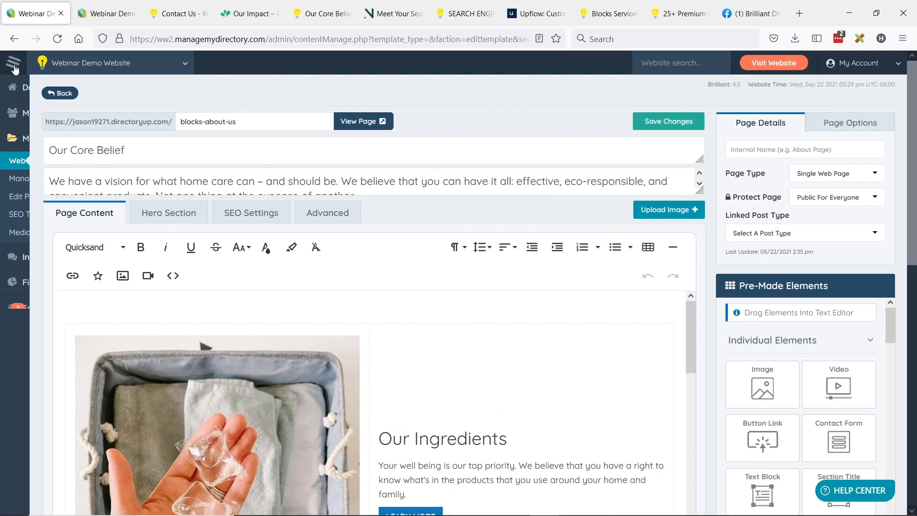
click(13, 67)
click(13, 67)
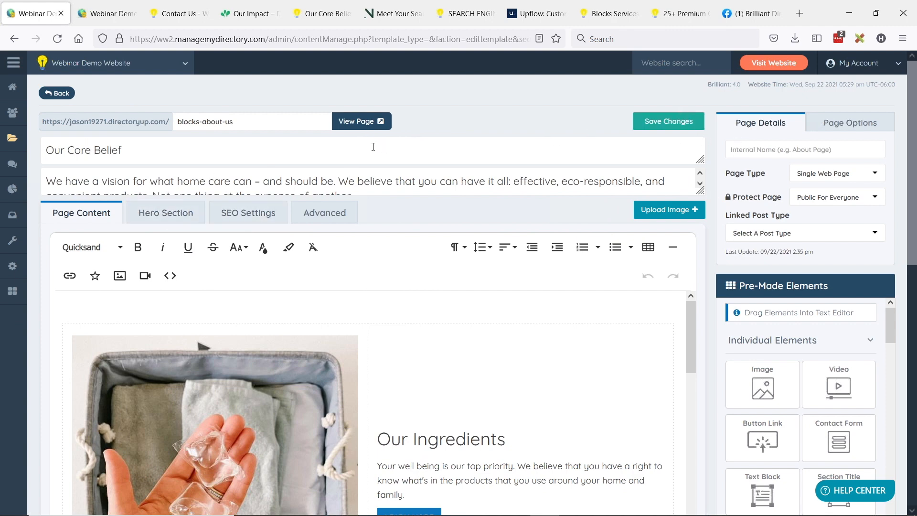
Step: Review the Our Core Belief page's Hero Section settings and its page content blocks down to the sustainability call to action
click(168, 213)
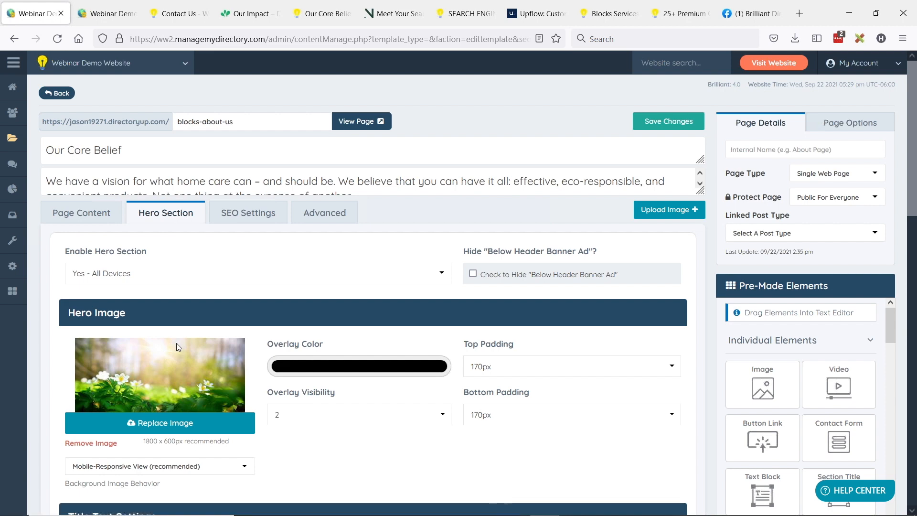
click(81, 213)
scroll(444, 139, down, 3)
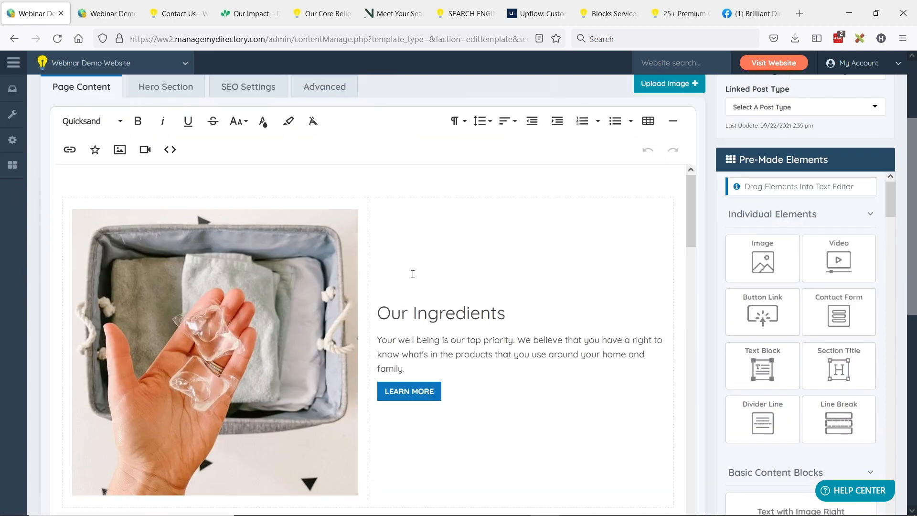
scroll(412, 274, down, 5)
scroll(487, 285, down, 10)
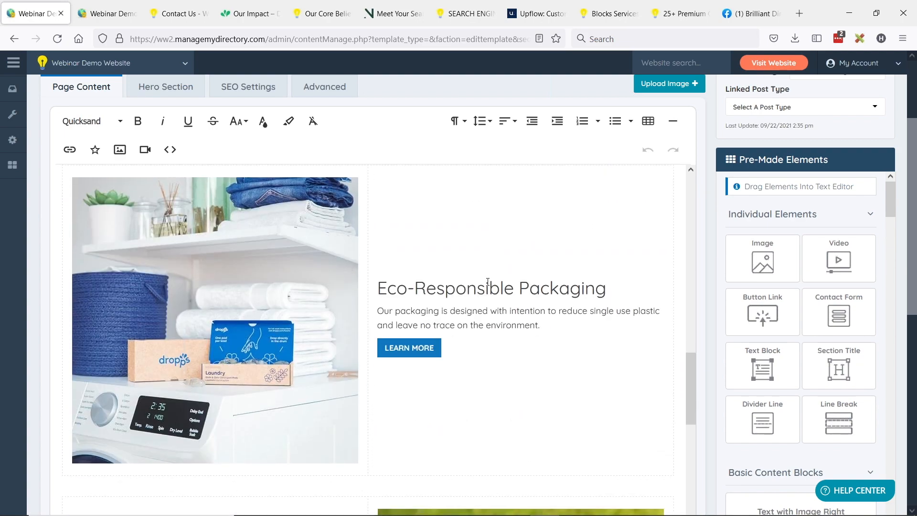
scroll(487, 281, down, 8)
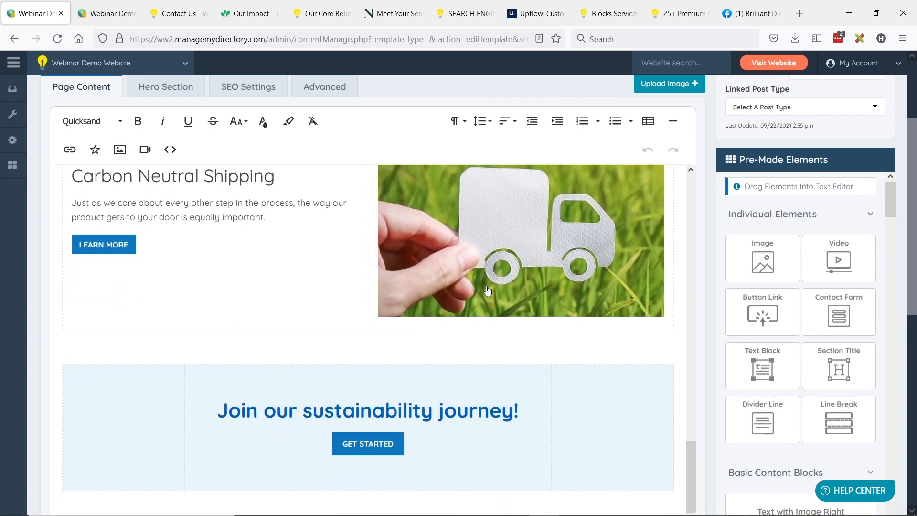
scroll(488, 290, up, 10)
Step: Switch to the presentation to check the 3 Types of Web Pages slide, and return to the browser
key(alt+Tab)
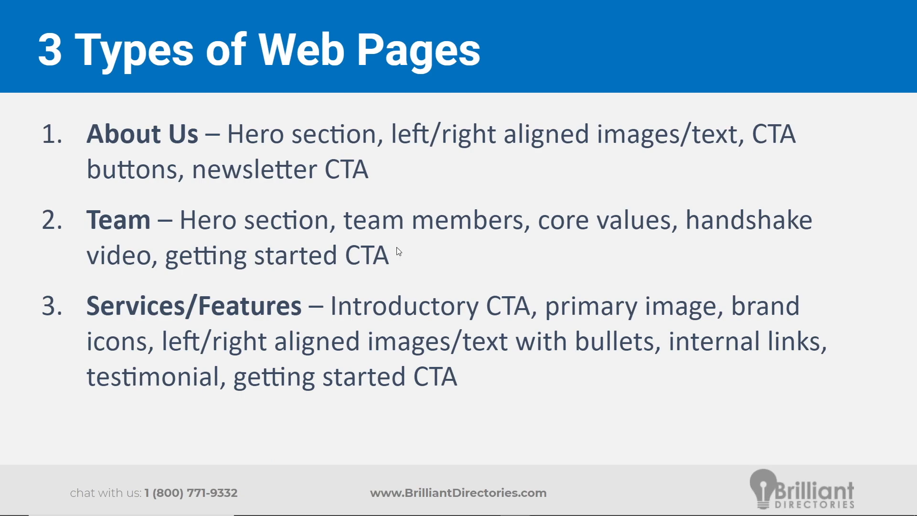
key(alt+Tab)
Step: Switch to the Due North search engine marketers page and examine its hero section and team member grid
click(381, 14)
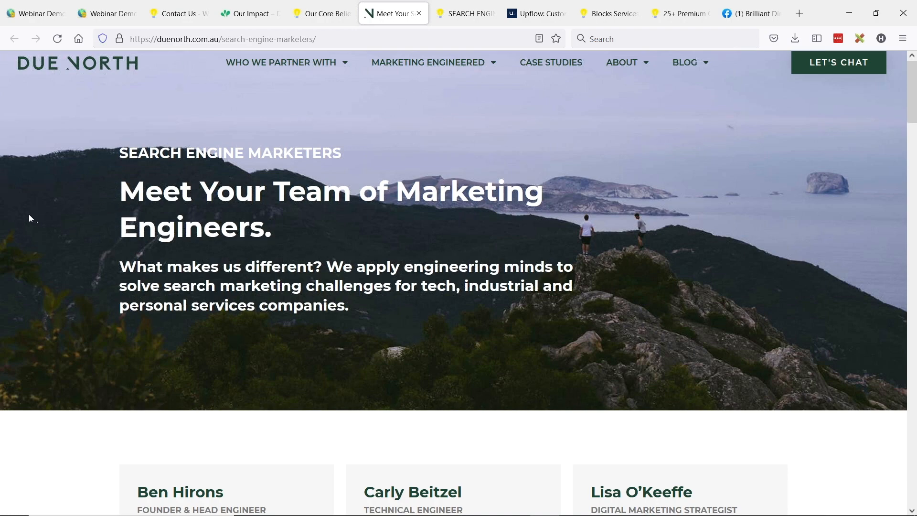
scroll(28, 215, down, 4)
scroll(31, 228, down, 1)
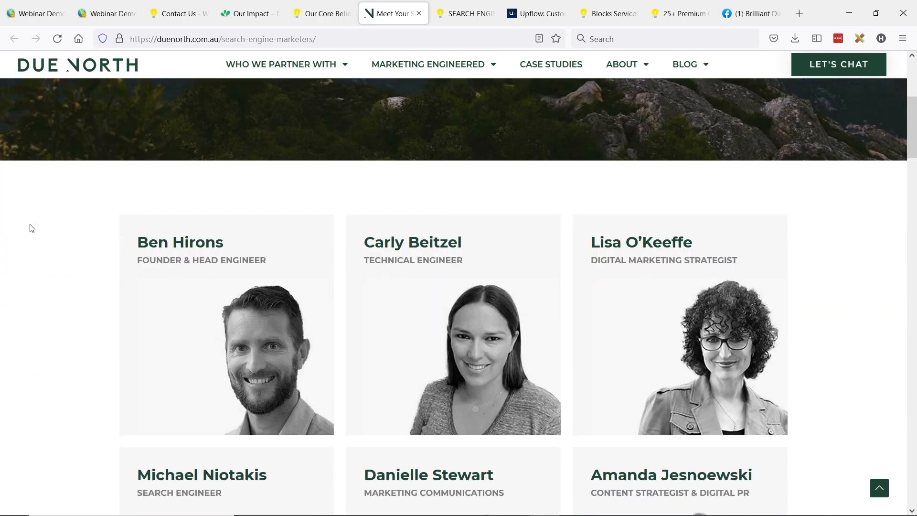
scroll(30, 227, down, 2)
scroll(33, 221, down, 8)
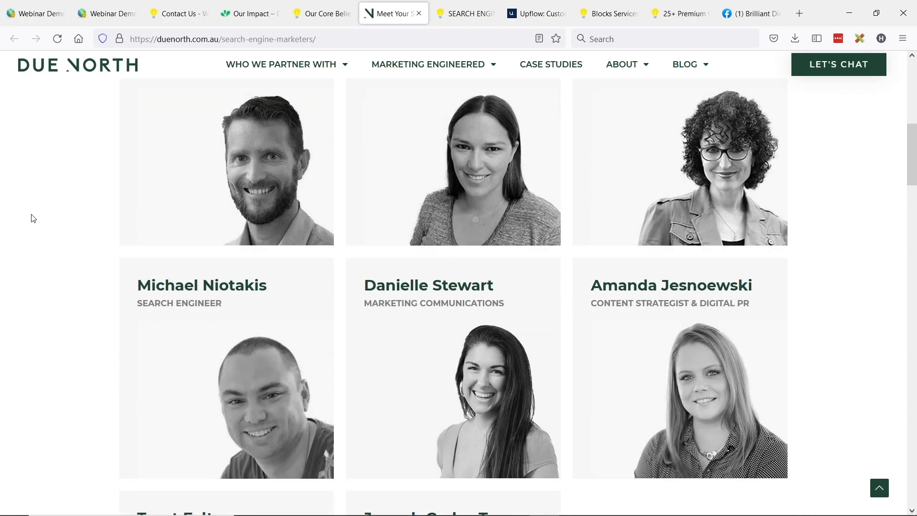
scroll(31, 215, down, 3)
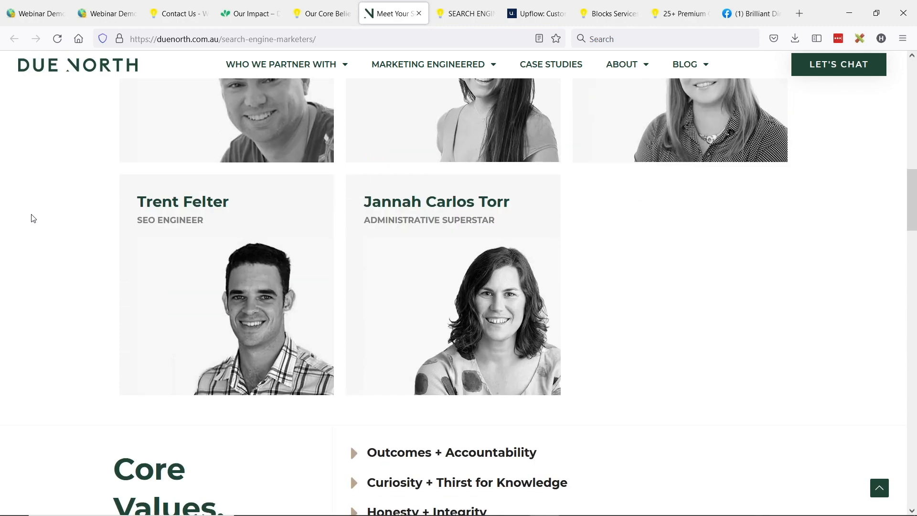
scroll(30, 215, up, 16)
scroll(39, 243, down, 5)
scroll(44, 251, down, 9)
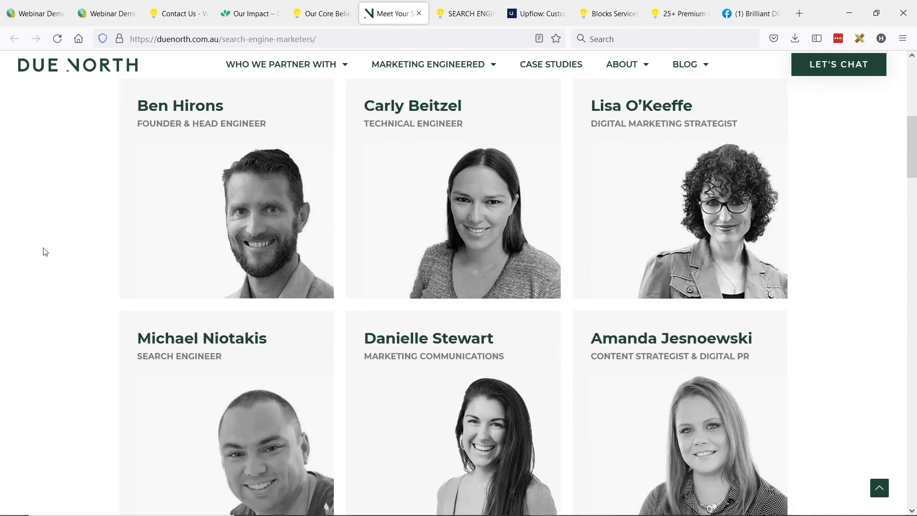
Step: Examine the Due North page's Core Values list, video section, We Believe text and getting-started call to action
scroll(45, 251, down, 6)
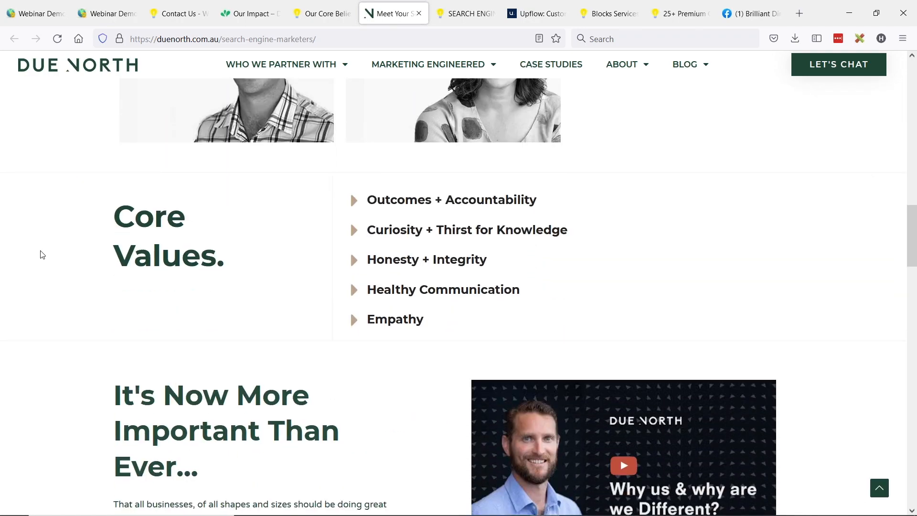
scroll(42, 253, down, 1)
scroll(40, 255, up, 1)
scroll(39, 255, up, 1)
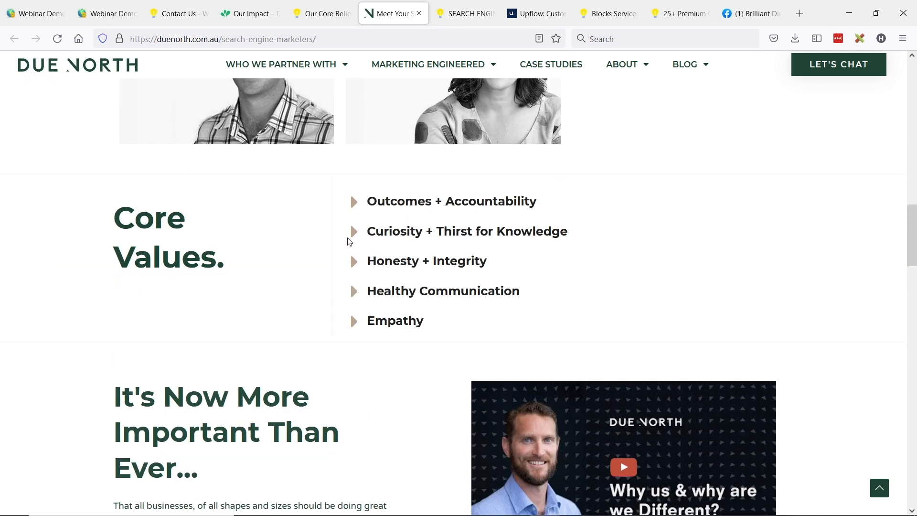
scroll(12, 258, down, 4)
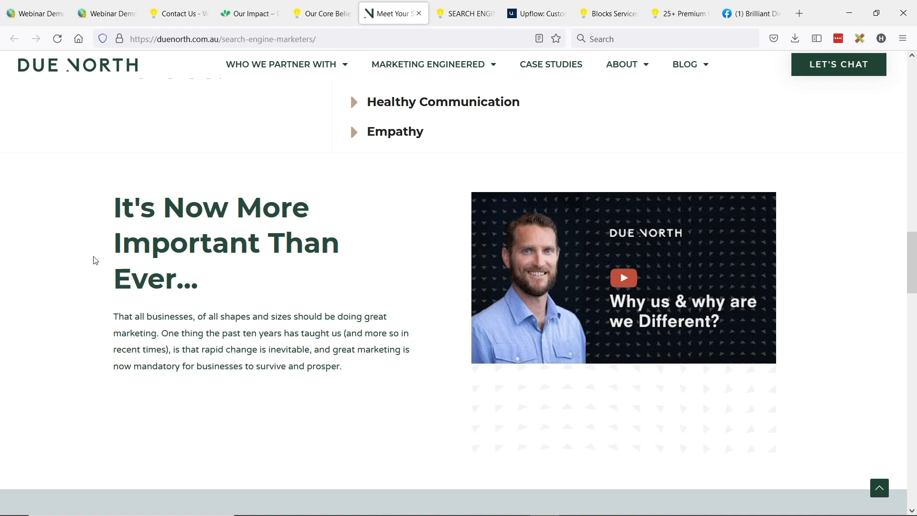
scroll(91, 258, down, 4)
scroll(68, 255, up, 1)
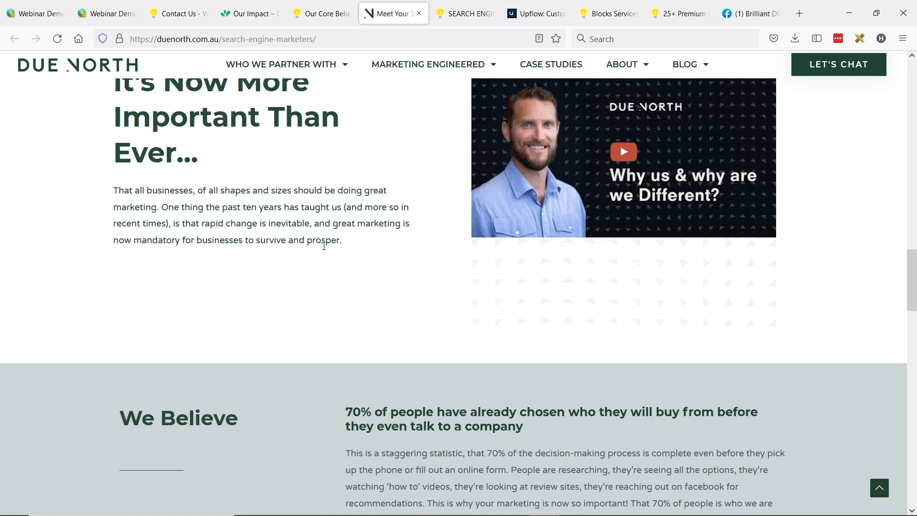
scroll(86, 228, down, 4)
scroll(86, 227, down, 1)
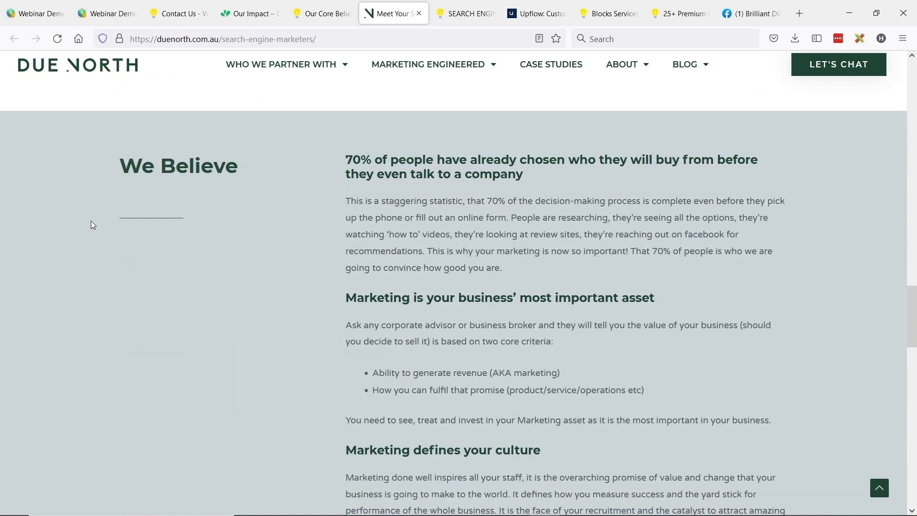
scroll(92, 224, down, 4)
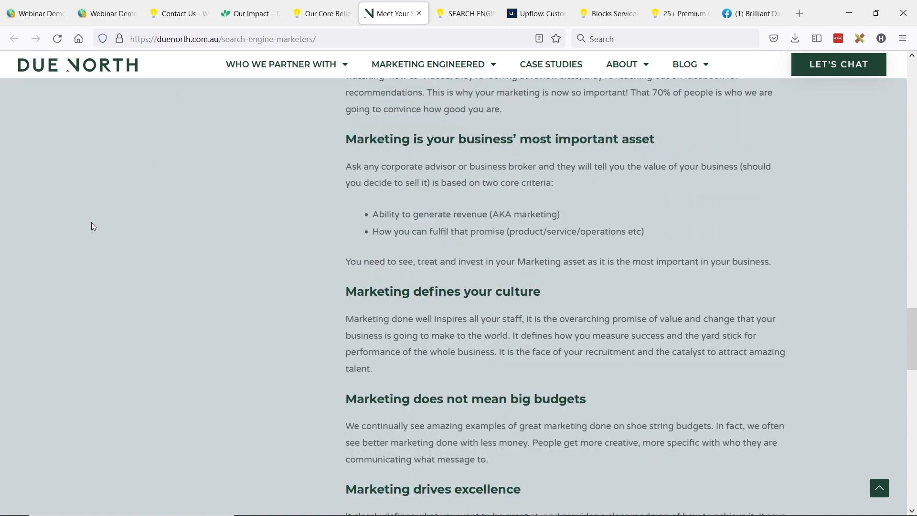
scroll(92, 227, down, 10)
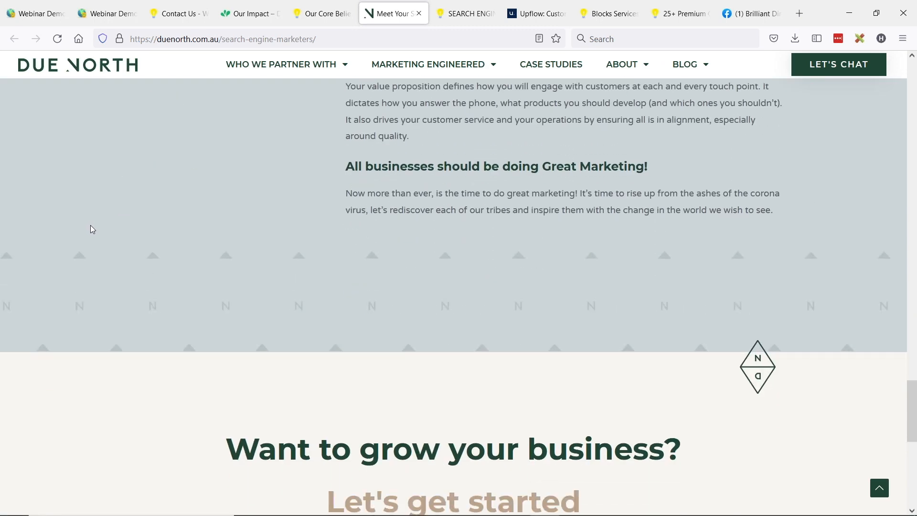
scroll(92, 232, down, 2)
scroll(90, 228, up, 1)
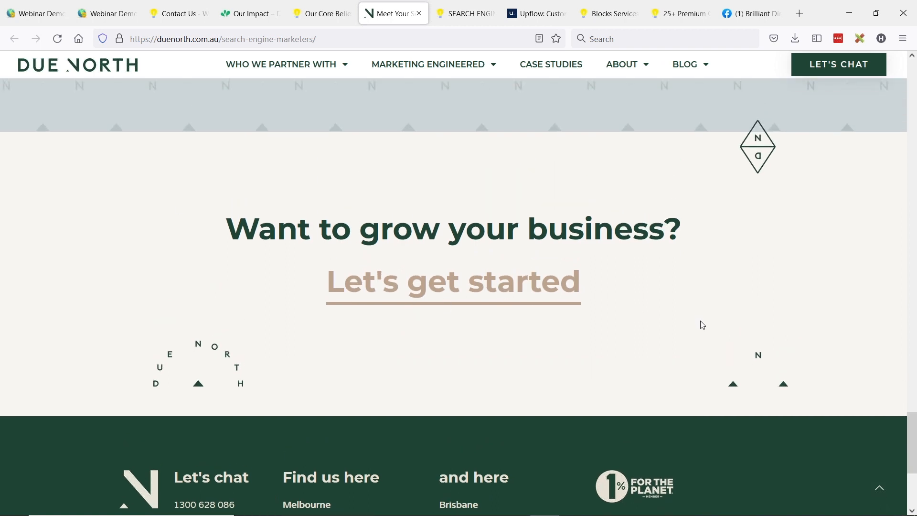
Step: Open the recreated blocks-team page on the Webinar Demo Website and compare its hero section and team member grid
click(466, 13)
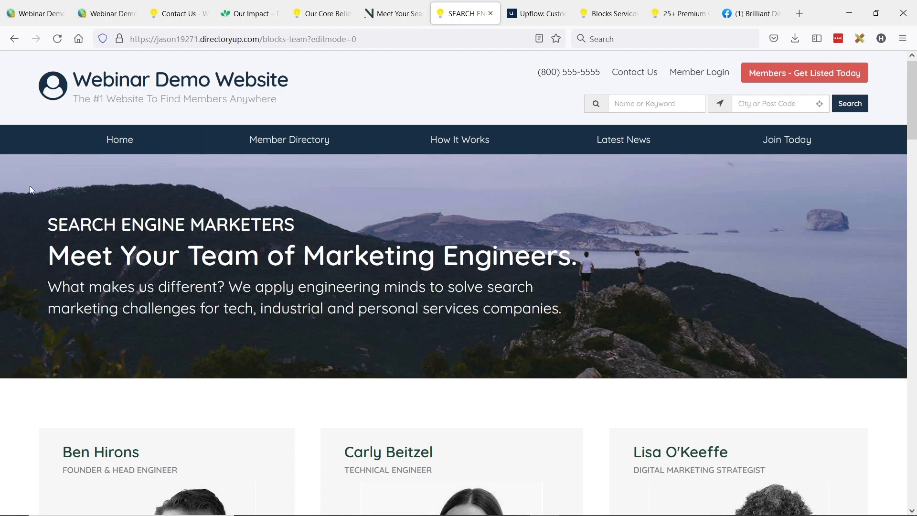
scroll(29, 185, down, 5)
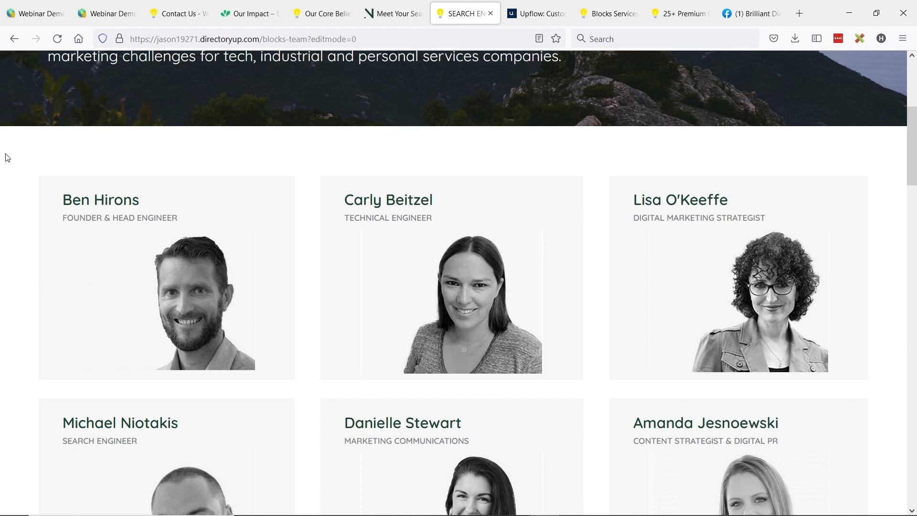
scroll(8, 157, down, 1)
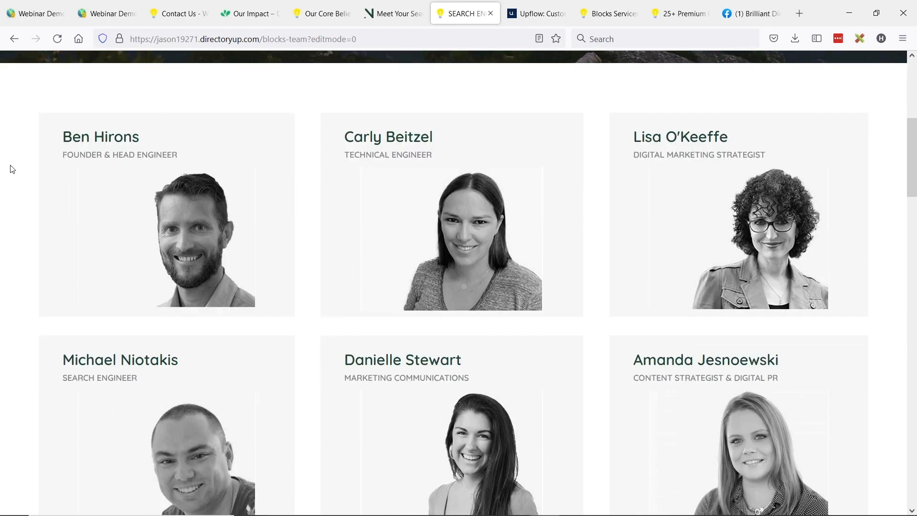
scroll(13, 170, down, 1)
scroll(12, 170, up, 1)
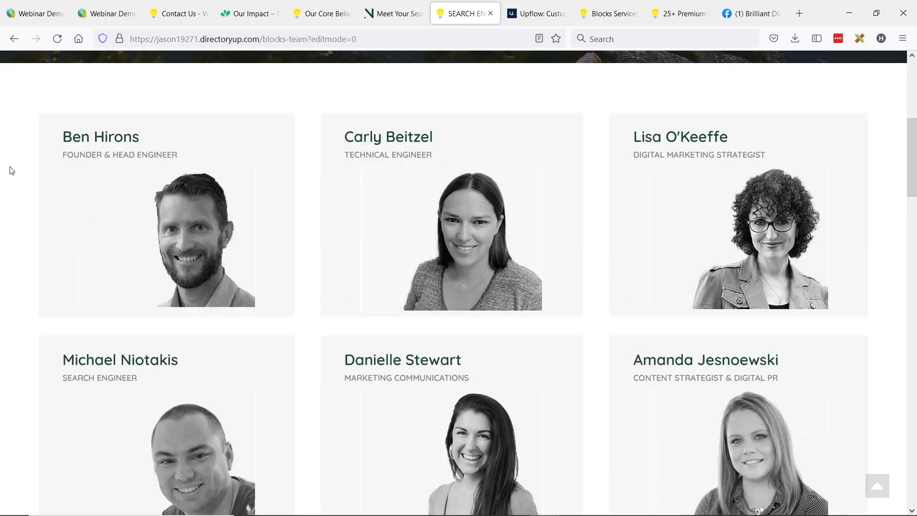
scroll(12, 171, down, 1)
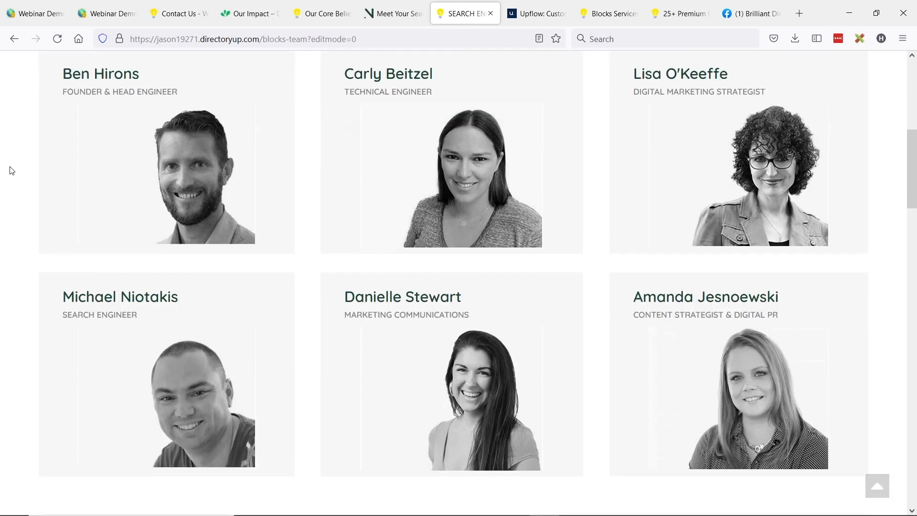
scroll(12, 170, down, 2)
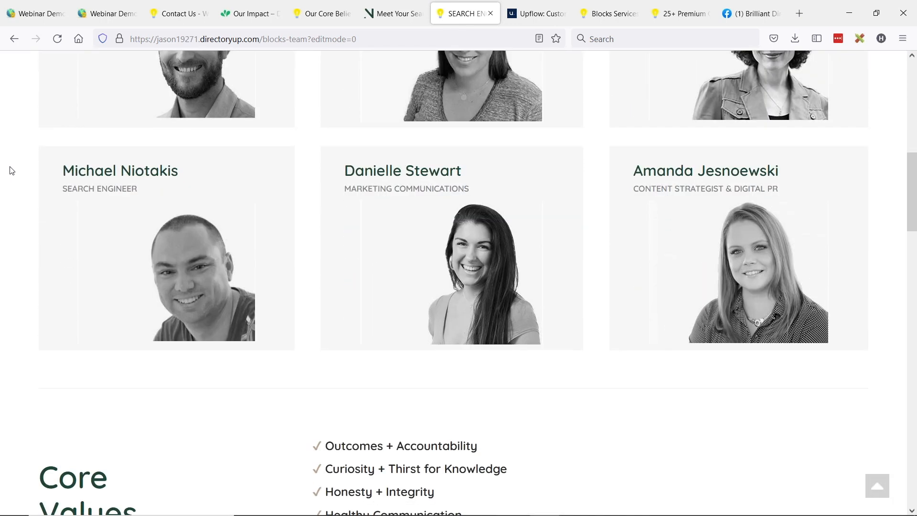
Step: Review the recreated team page's Core Values, video and We Believe sections down to the getting-started call to action
scroll(12, 171, down, 3)
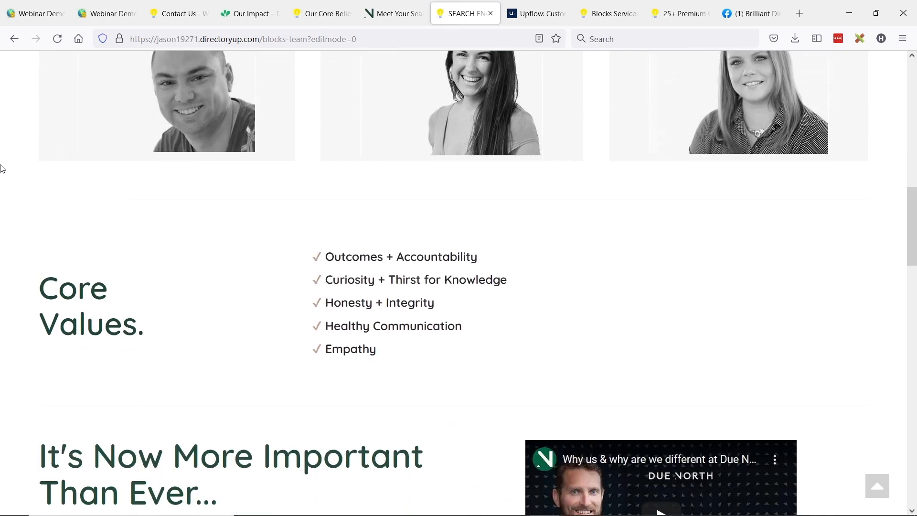
scroll(3, 168, down, 1)
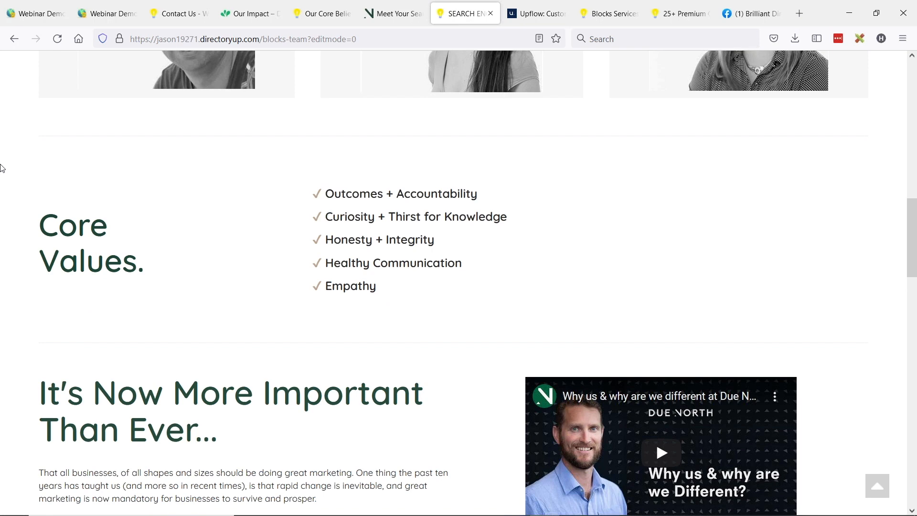
scroll(3, 169, down, 1)
scroll(2, 168, down, 1)
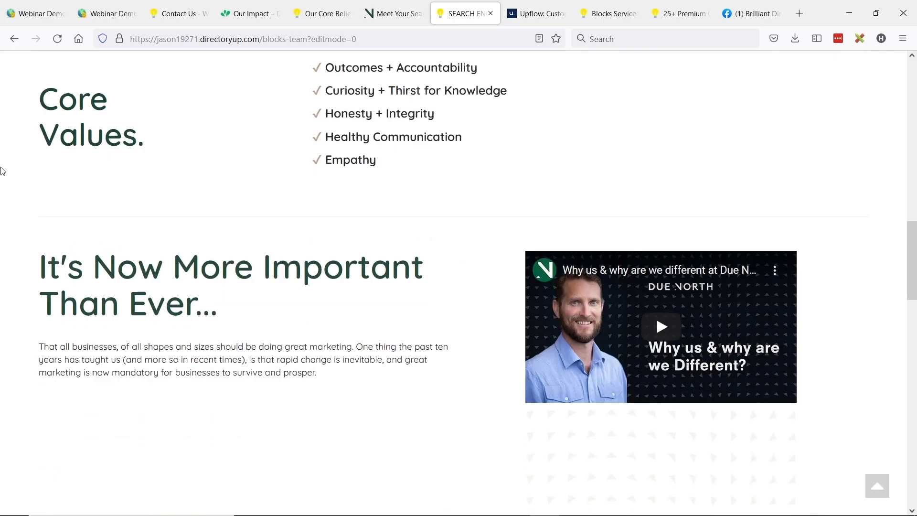
scroll(3, 171, down, 1)
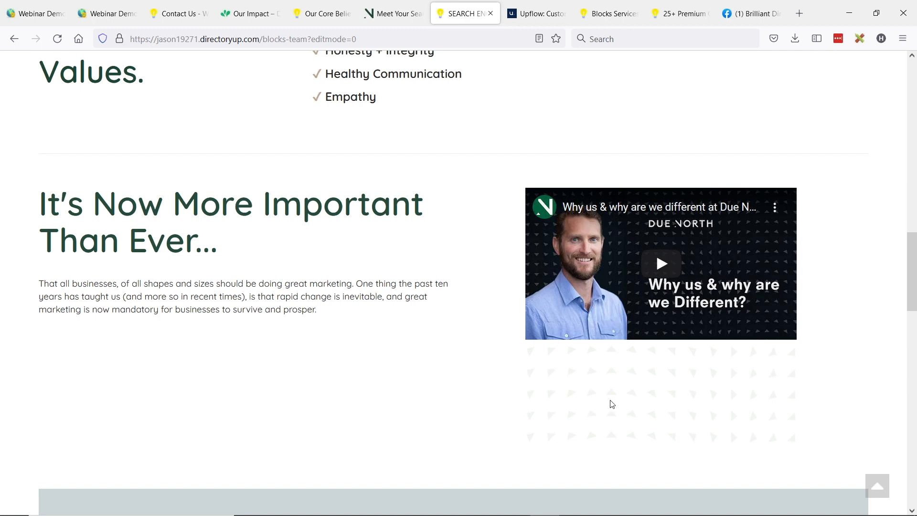
scroll(48, 215, down, 6)
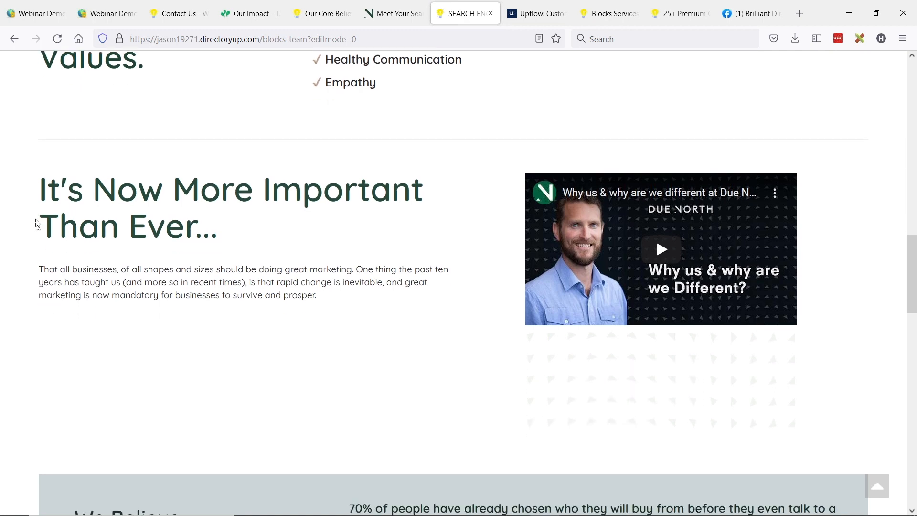
scroll(11, 164, down, 1)
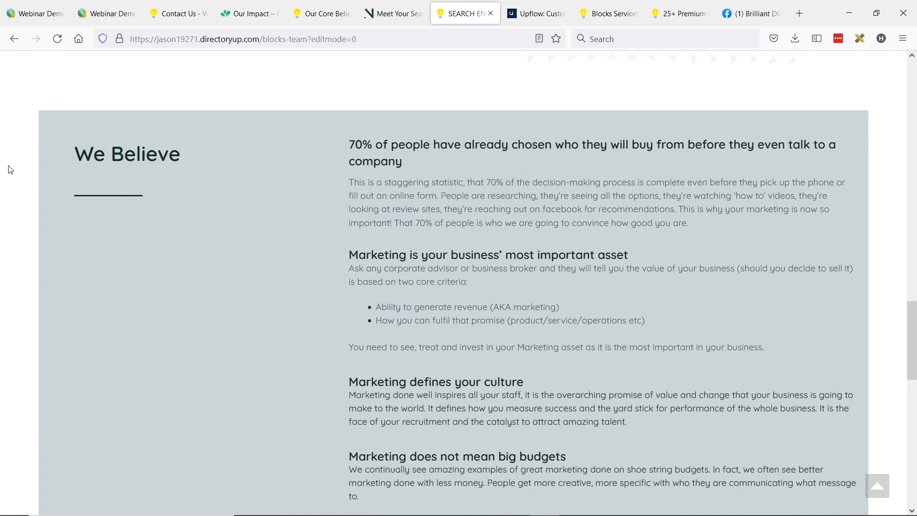
scroll(9, 170, down, 9)
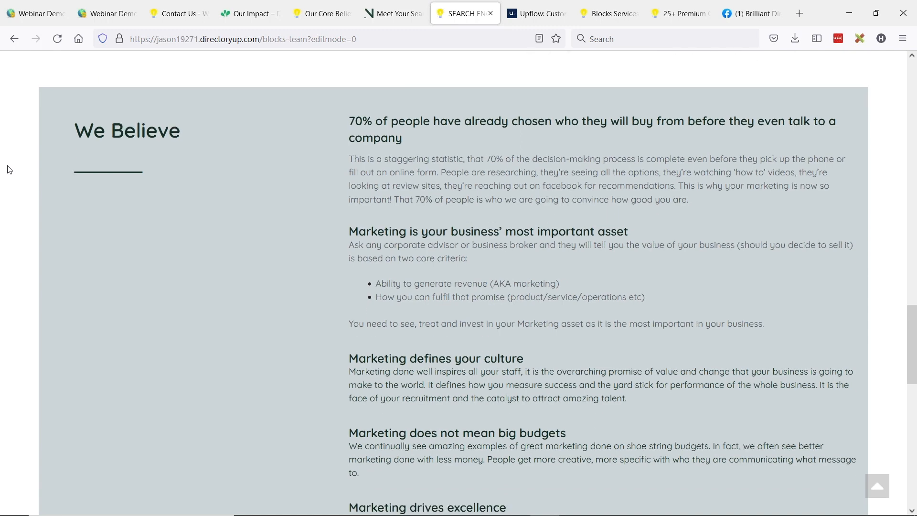
scroll(9, 170, down, 1)
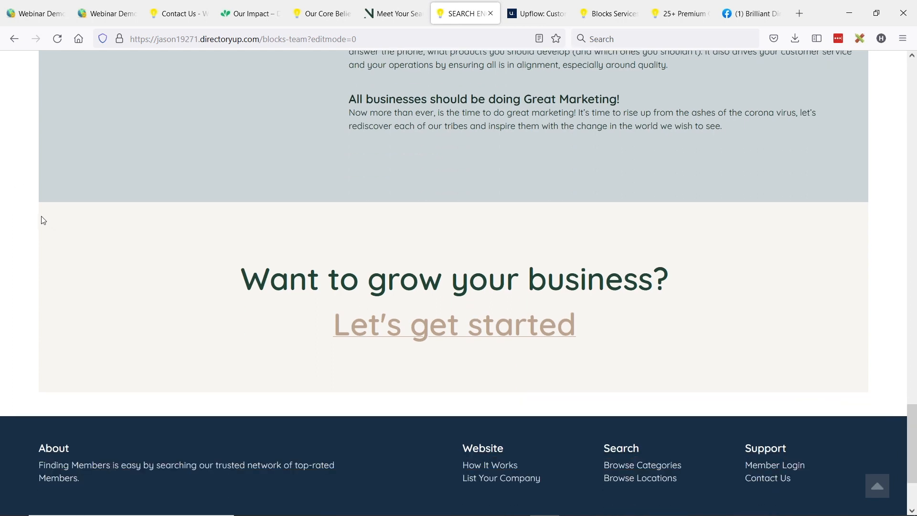
Step: Return to the website admin's page list and open the SEARCH ENGINE MARKETERS page for editing
click(48, 14)
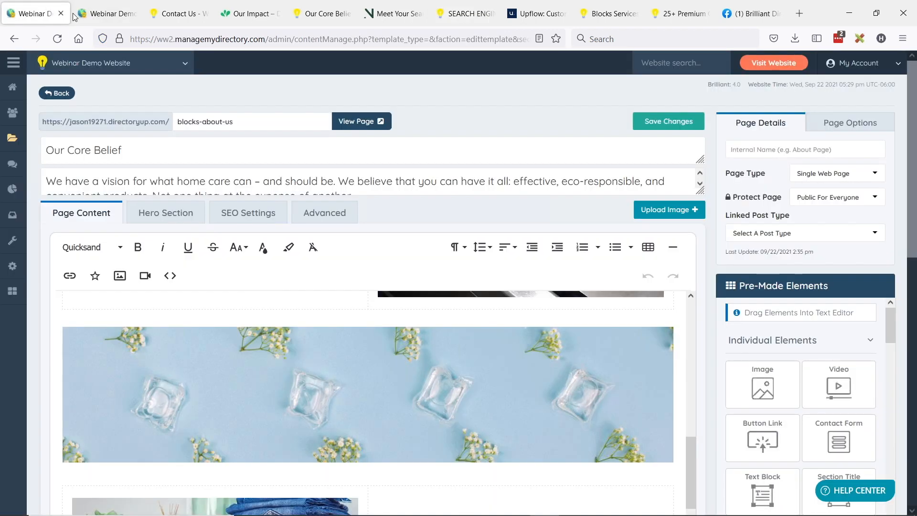
click(16, 67)
click(43, 155)
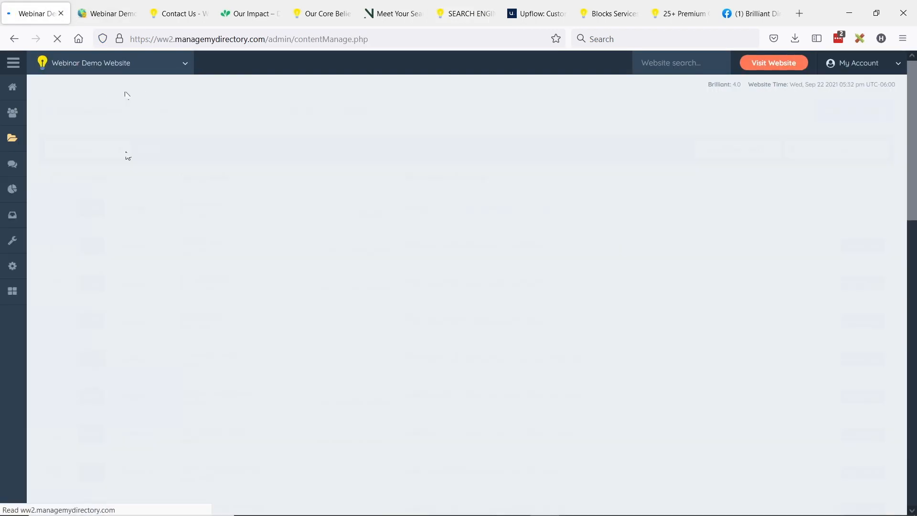
scroll(258, 209, down, 2)
scroll(258, 209, down, 10)
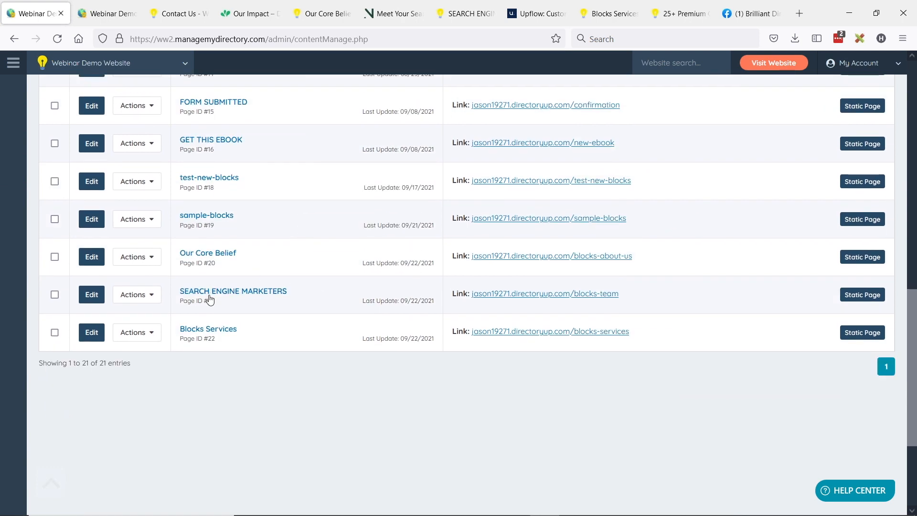
click(91, 294)
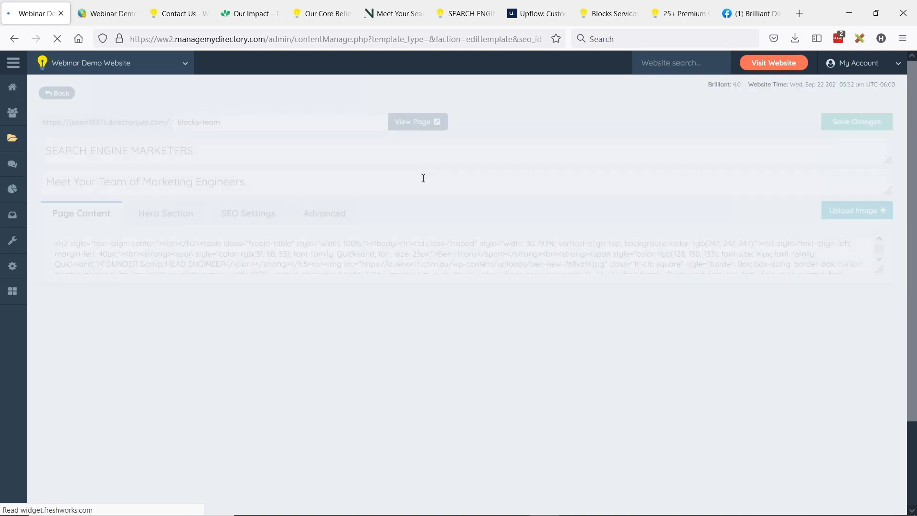
Step: Collapse the Basic Content Blocks, Call to Action and Features groups in the pre-made elements to reach the Teams blocks
scroll(474, 138, down, 4)
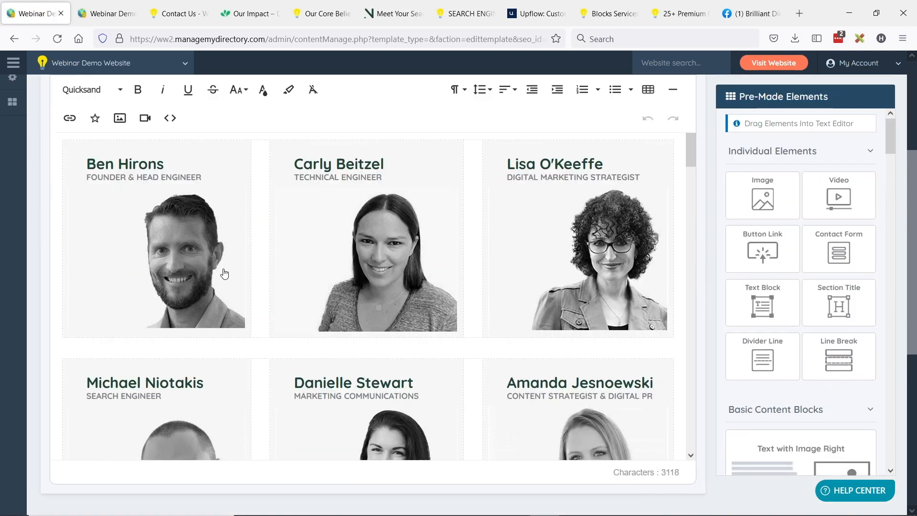
scroll(245, 301, up, 2)
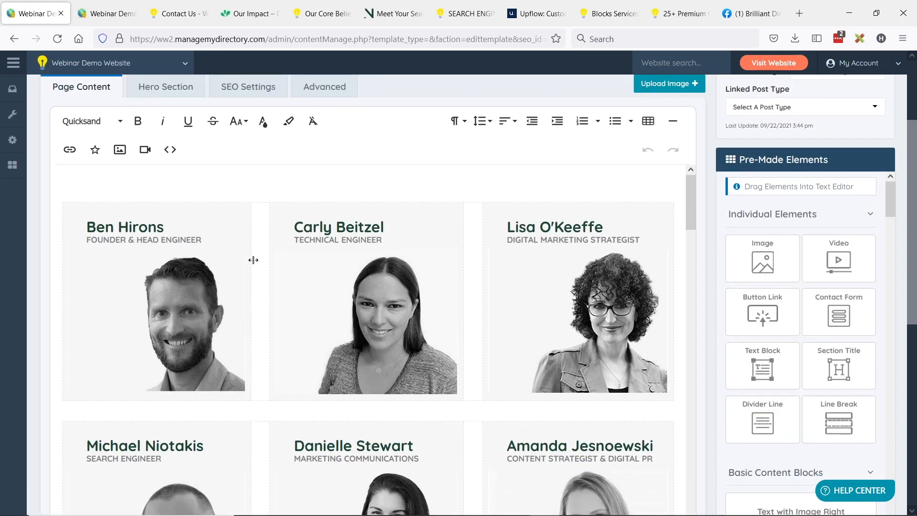
scroll(797, 315, down, 2)
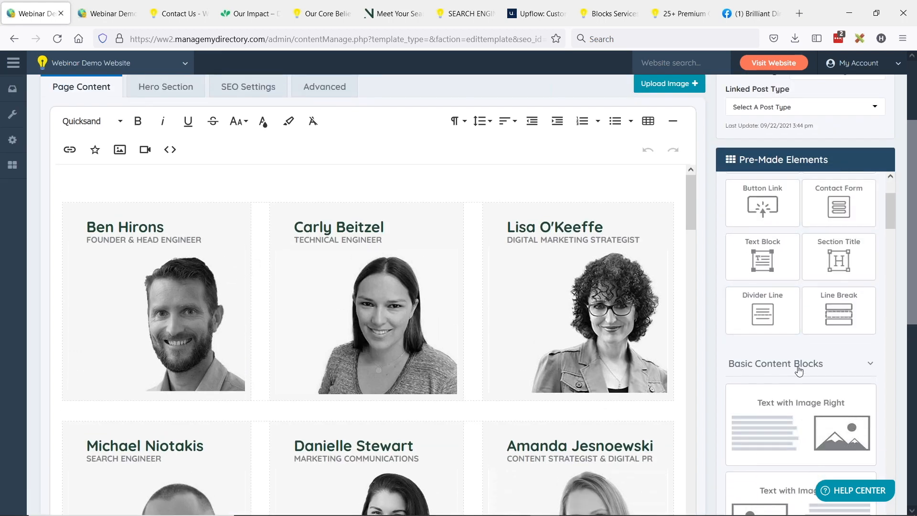
click(787, 356)
click(779, 393)
scroll(783, 293, down, 2)
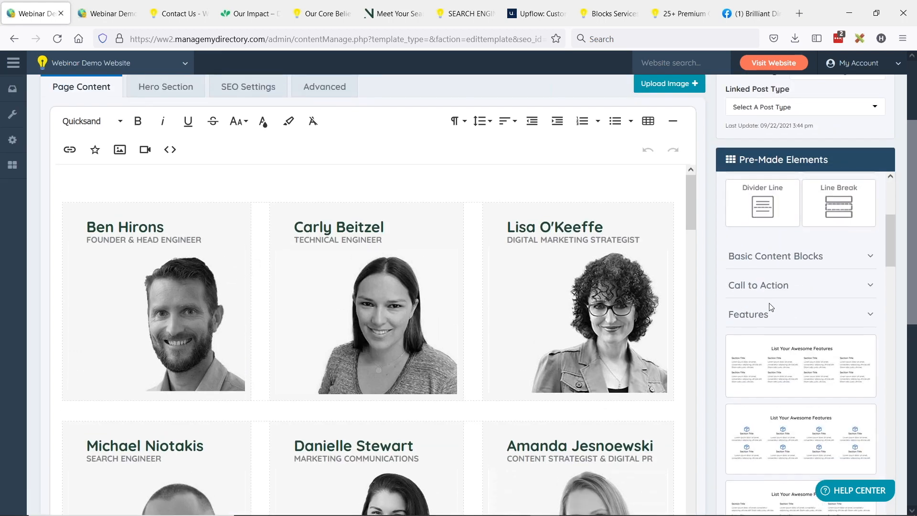
click(783, 312)
scroll(788, 267, down, 4)
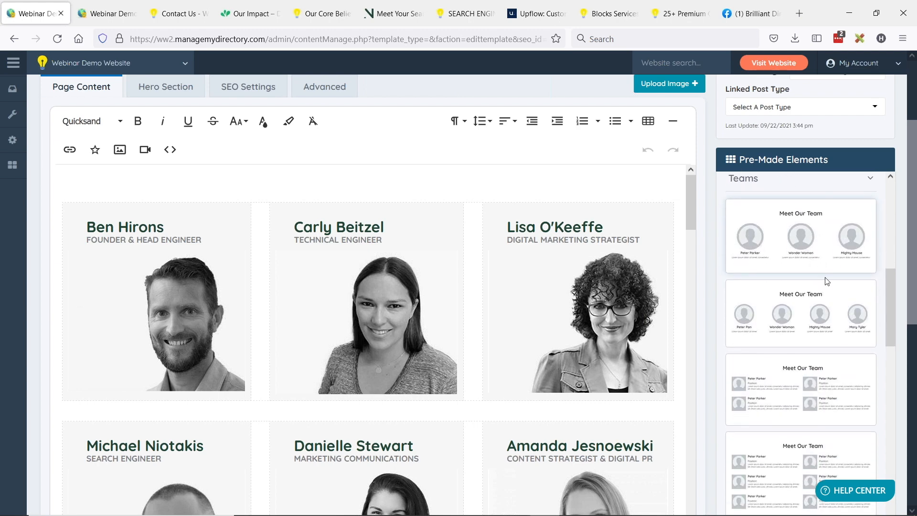
Step: Insert the three-member "Meet Our Team" block twice, one below the other, above the existing team grid
scroll(838, 310, up, 1)
drag(834, 255, 372, 186)
drag(811, 245, 361, 403)
Step: Delete the second block's "Meet Our Team" heading and close the gap between the two placeholder team rows
triple_click(361, 270)
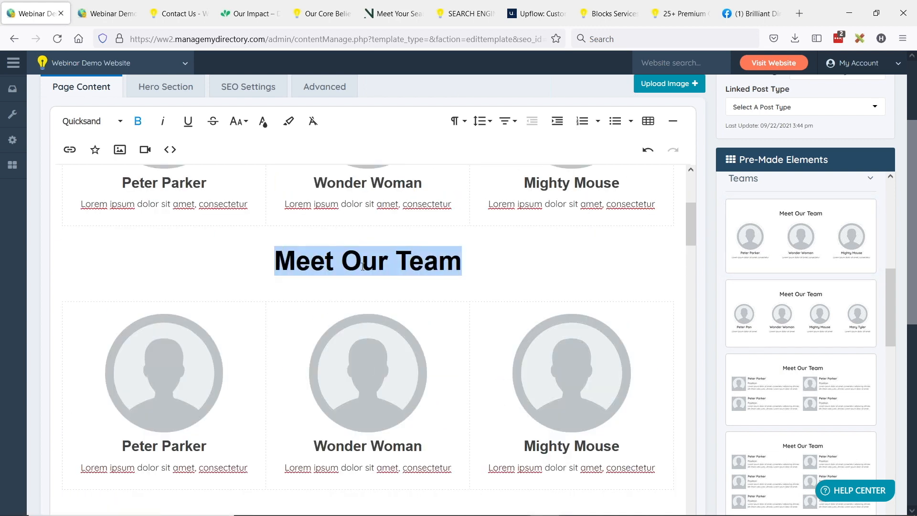
key(Delete)
key(Delete)
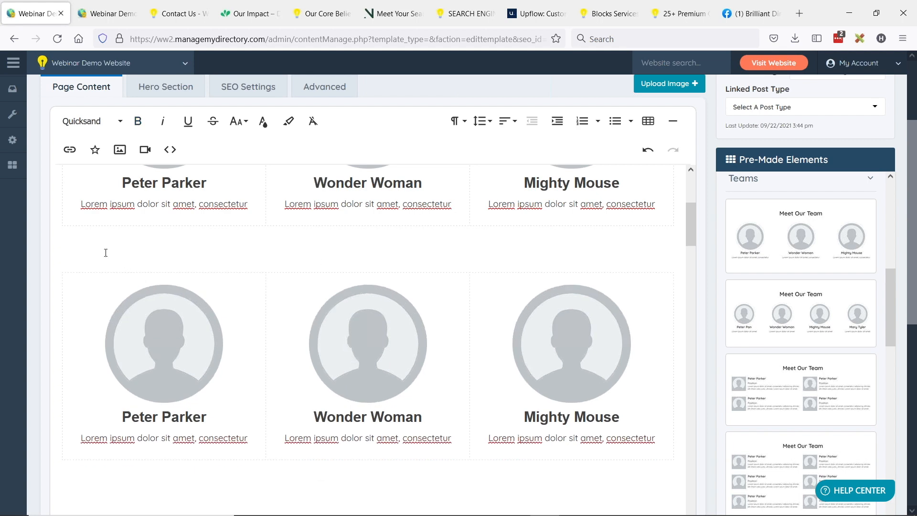
key(Delete)
Step: Compare the placeholder team rows with the finished team grid and review the content down to the Core Values section
scroll(476, 281, down, 5)
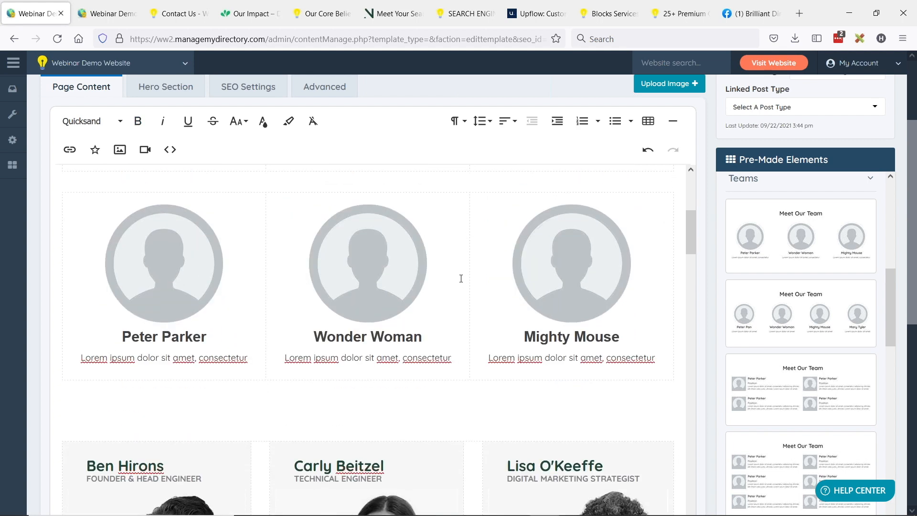
scroll(468, 203, down, 2)
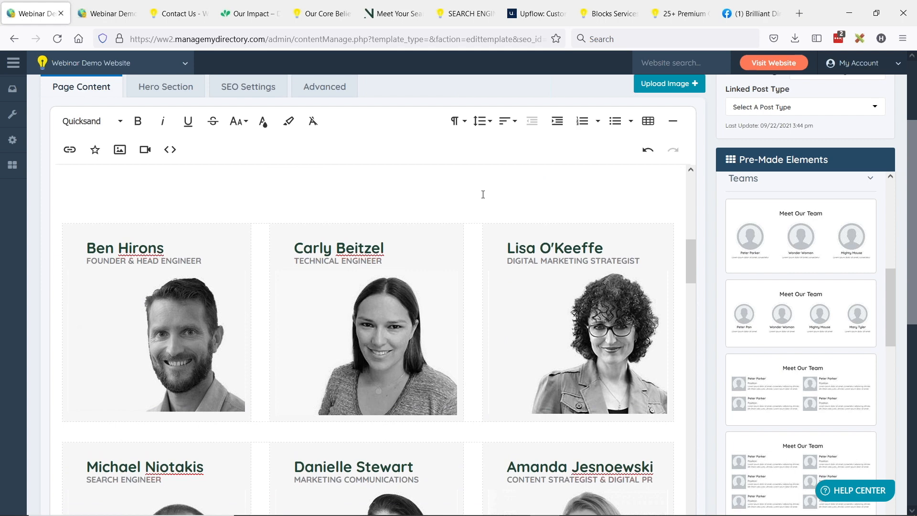
scroll(483, 193, up, 4)
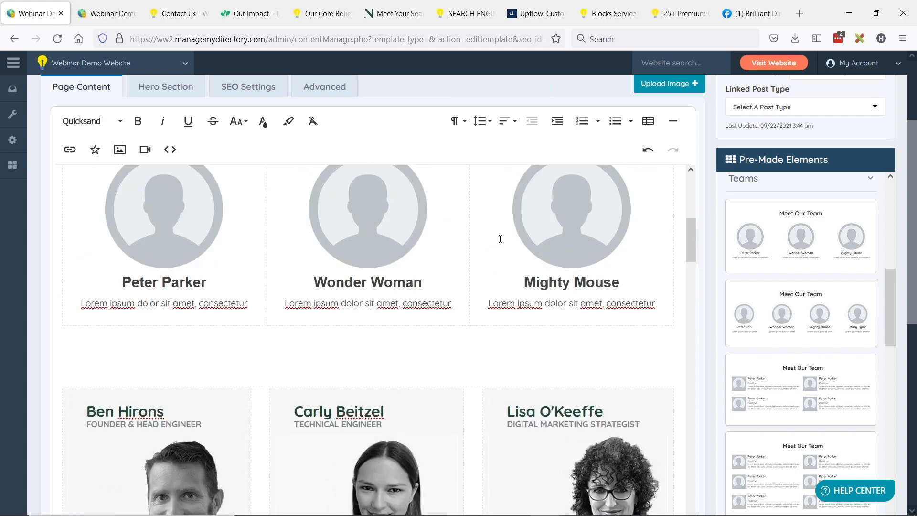
scroll(500, 239, down, 2)
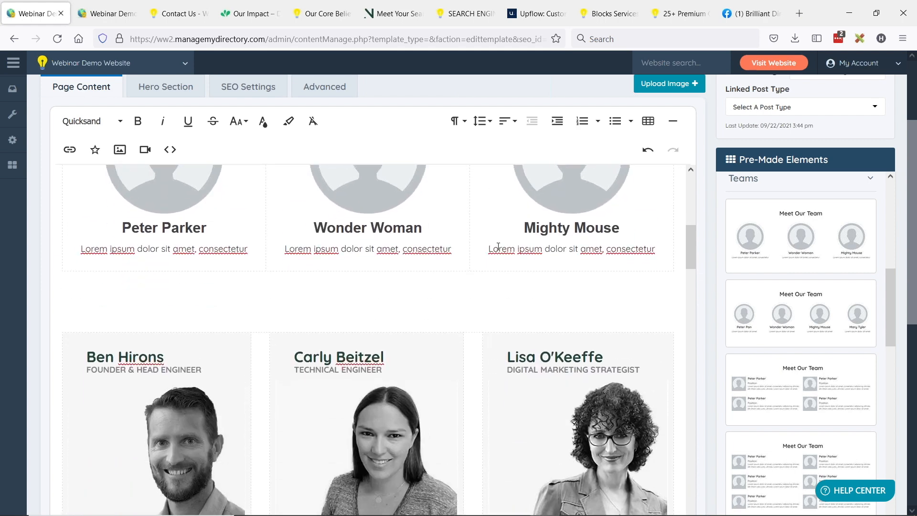
scroll(476, 286, down, 2)
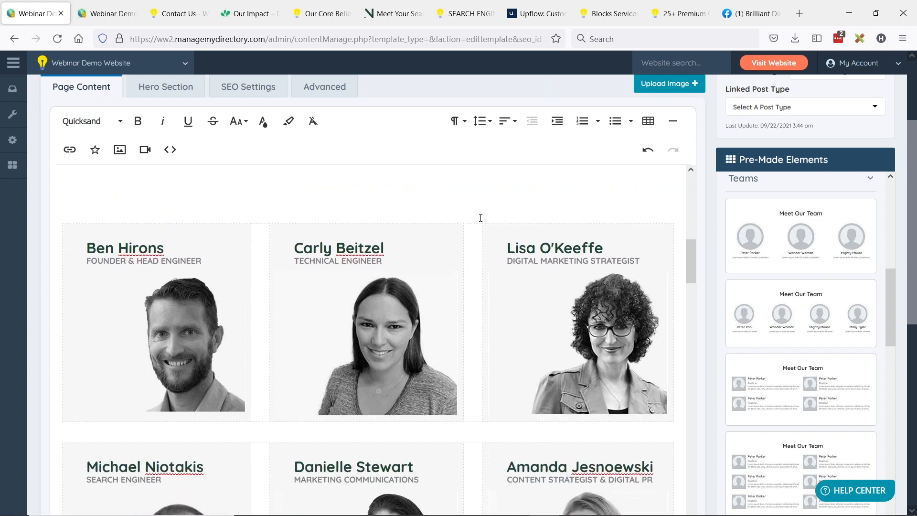
scroll(476, 183, down, 1)
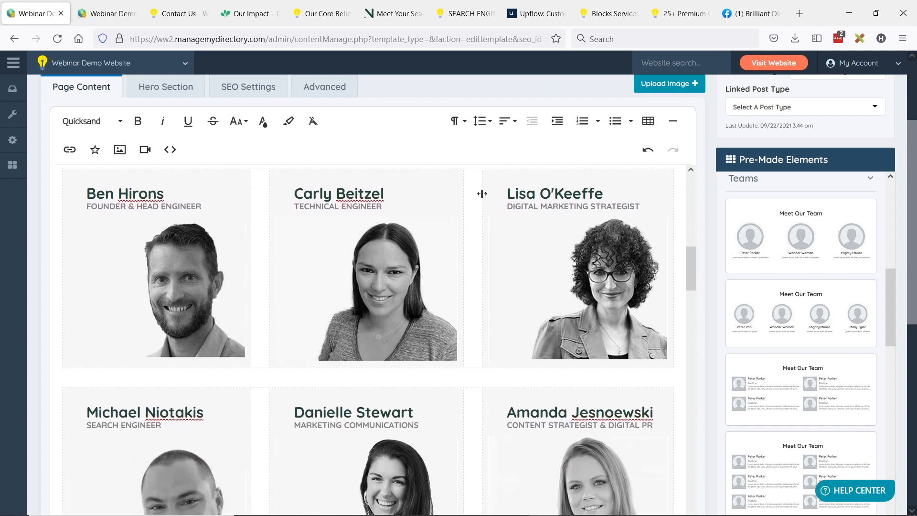
scroll(479, 198, down, 1)
scroll(480, 210, down, 7)
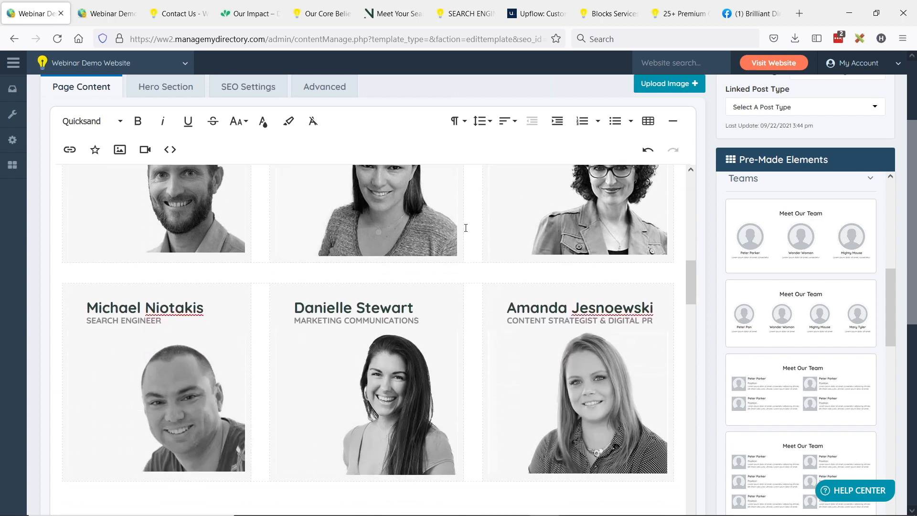
scroll(499, 229, down, 1)
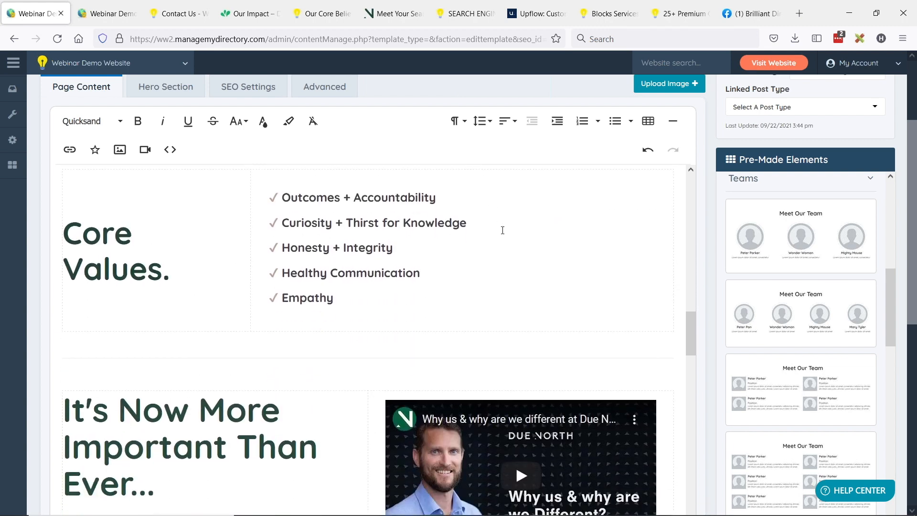
scroll(362, 228, up, 1)
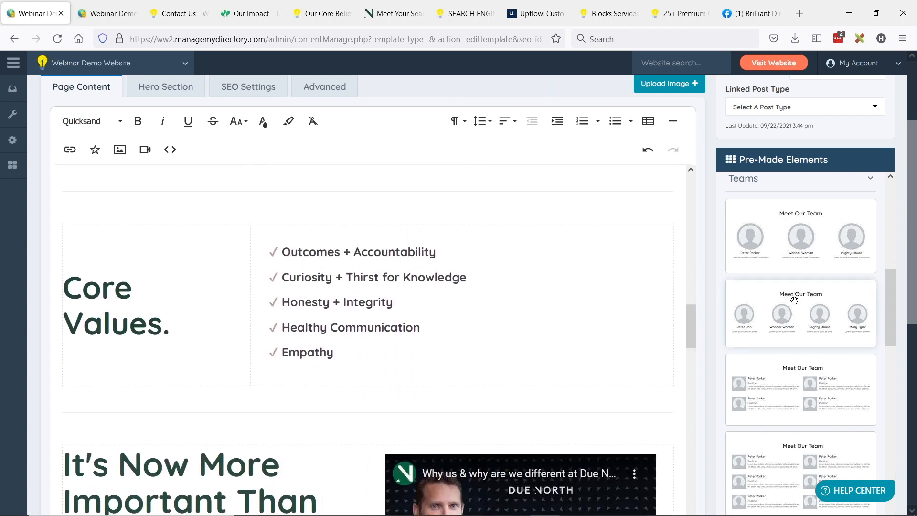
Step: Collapse the Teams group and browse the Content block layouts for one resembling the Core Values section
click(749, 185)
scroll(798, 254, up, 1)
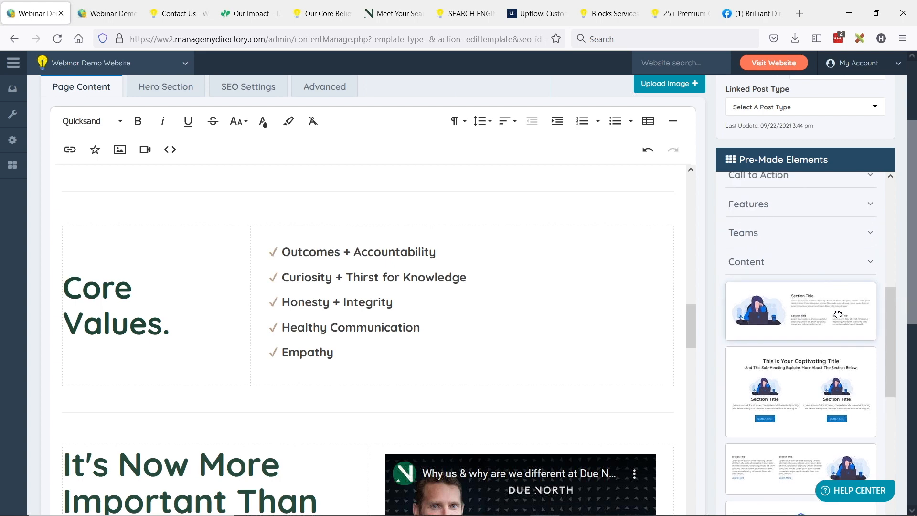
scroll(844, 318, up, 2)
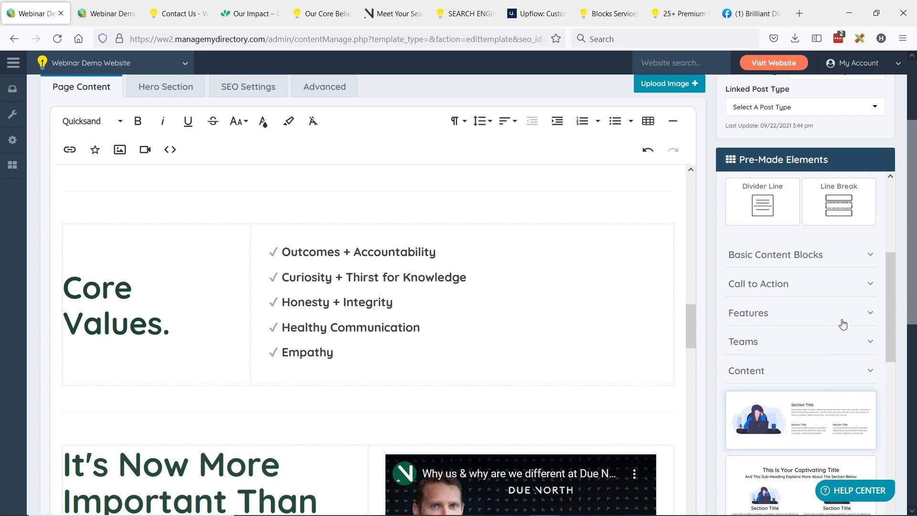
scroll(832, 329, down, 2)
scroll(831, 332, down, 4)
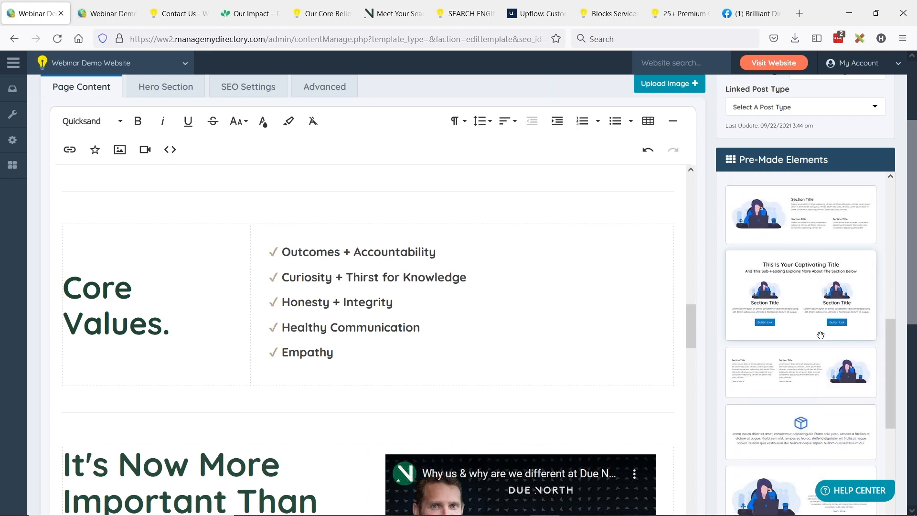
scroll(835, 363, down, 1)
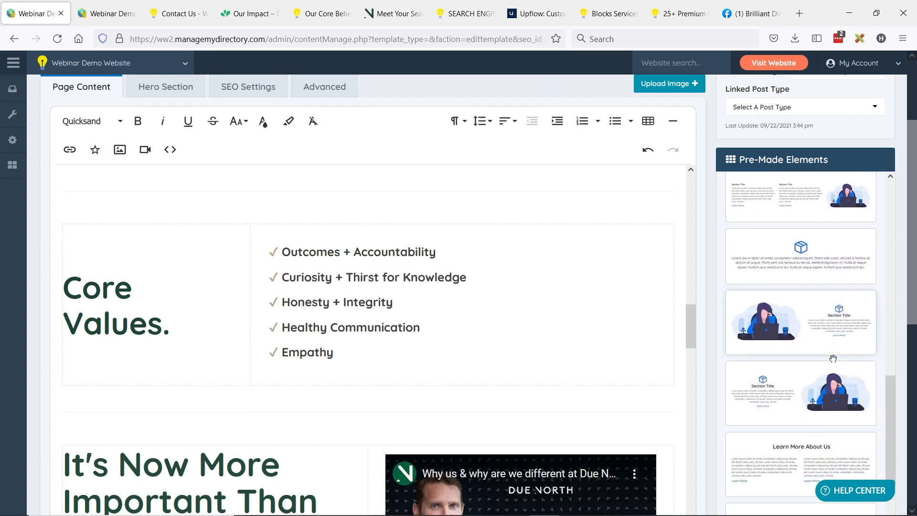
scroll(792, 320, down, 1)
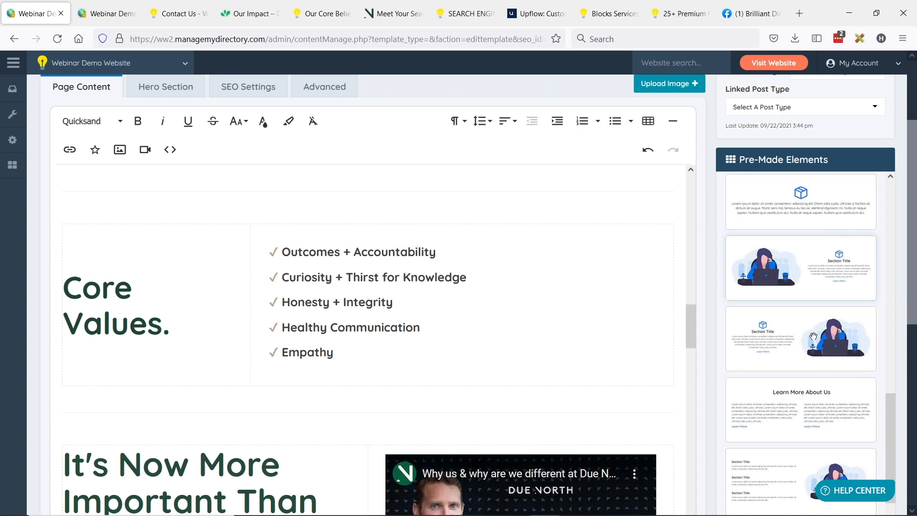
Step: Select the check mark before "Outcomes + Accountability" and browse the special symbols available for it, leaving the list unchanged
click(280, 251)
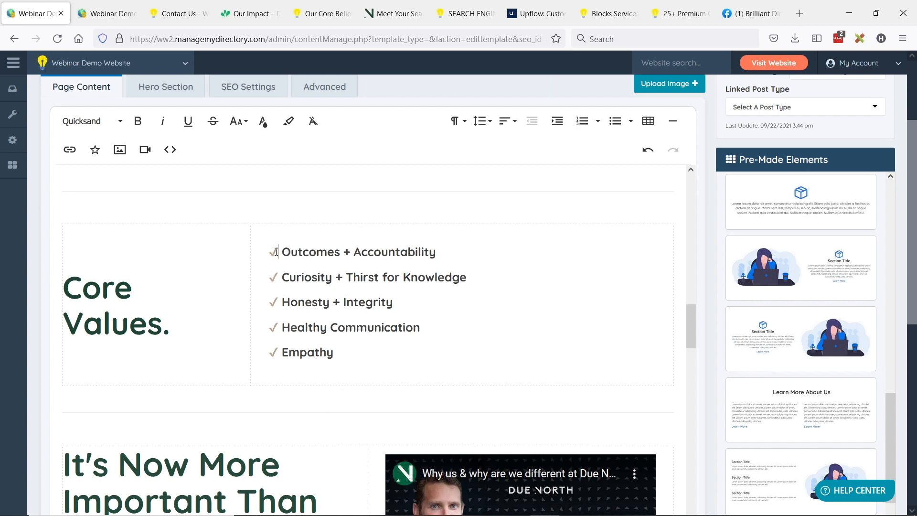
click(302, 252)
double_click(275, 251)
click(95, 149)
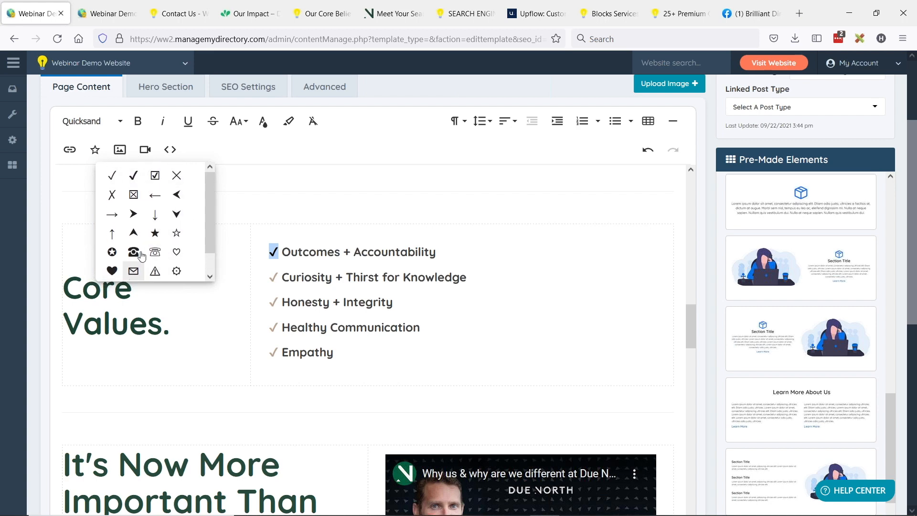
scroll(150, 241, down, 1)
scroll(149, 241, up, 1)
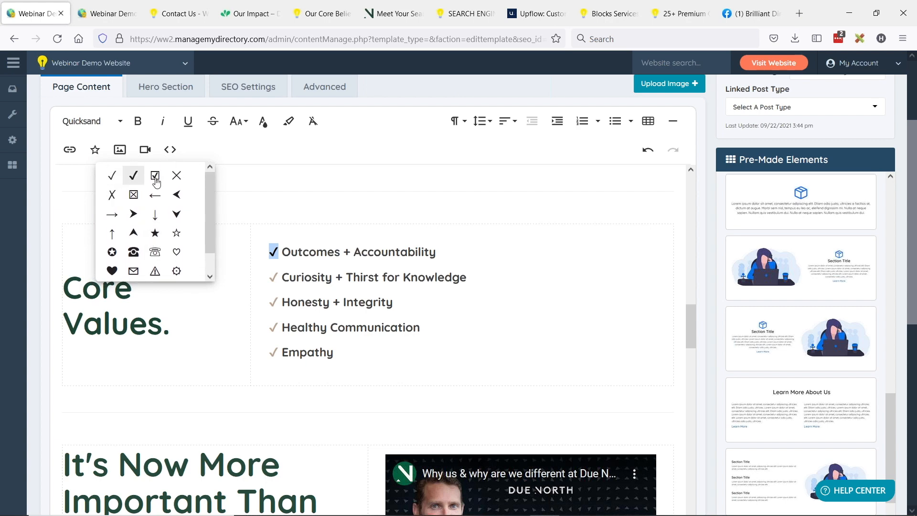
click(308, 252)
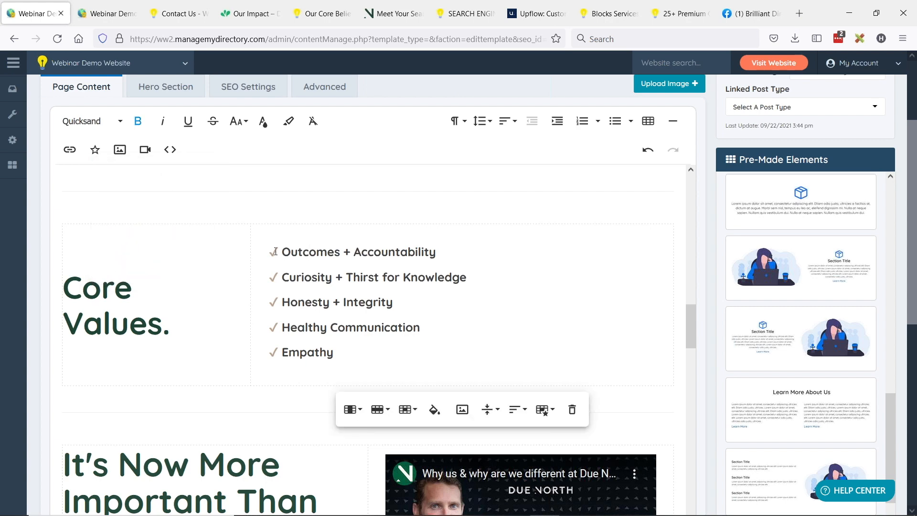
click(353, 272)
Step: Examine the "It's Now More Important Than Ever..." text-and-video section alongside the Content block layouts
scroll(321, 212, down, 5)
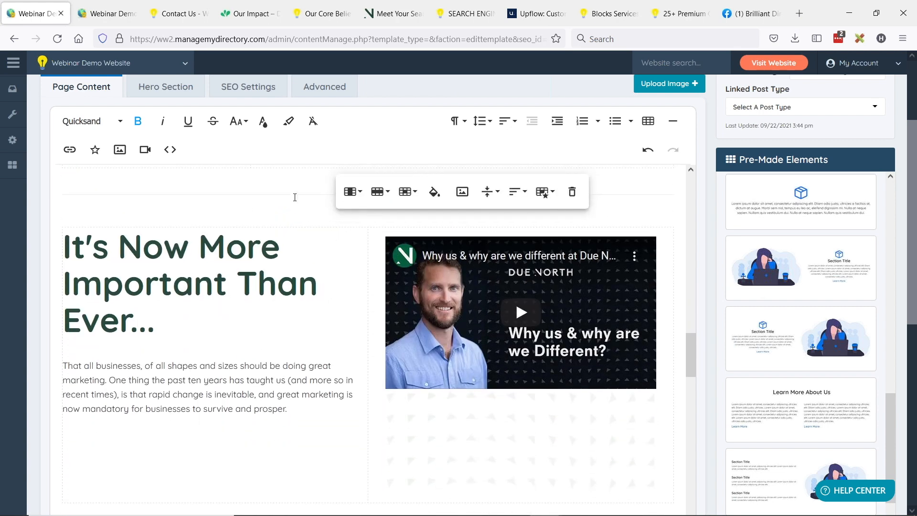
scroll(253, 219, down, 1)
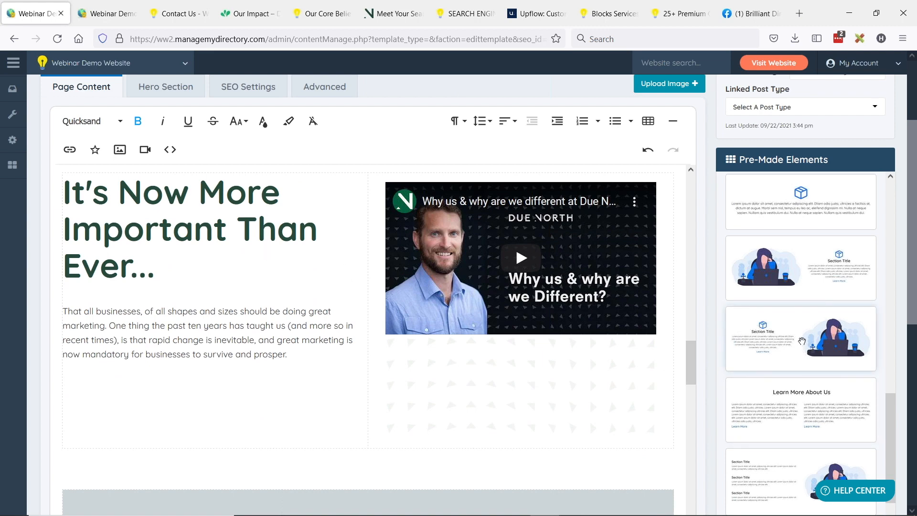
scroll(802, 341, down, 5)
scroll(807, 286, up, 3)
scroll(706, 244, up, 3)
scroll(793, 296, down, 2)
scroll(689, 252, down, 2)
scroll(707, 242, up, 1)
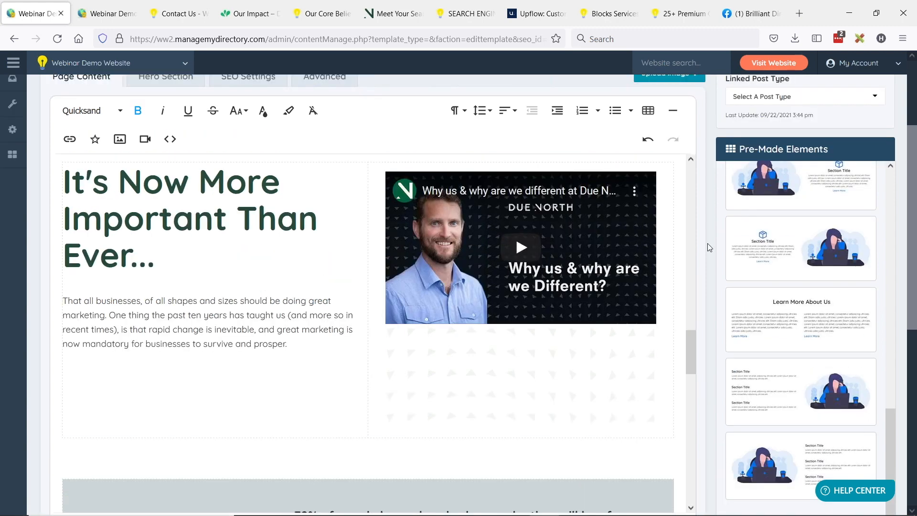
scroll(708, 247, up, 1)
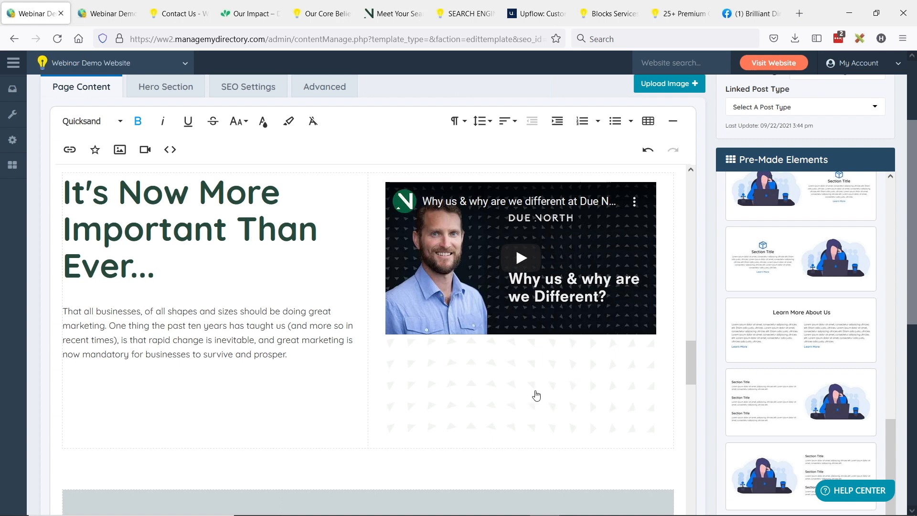
Step: Try to insert a Video element inside the paragraph under "It's Now More Important Than Ever..." and undo the insertion
scroll(802, 292, up, 15)
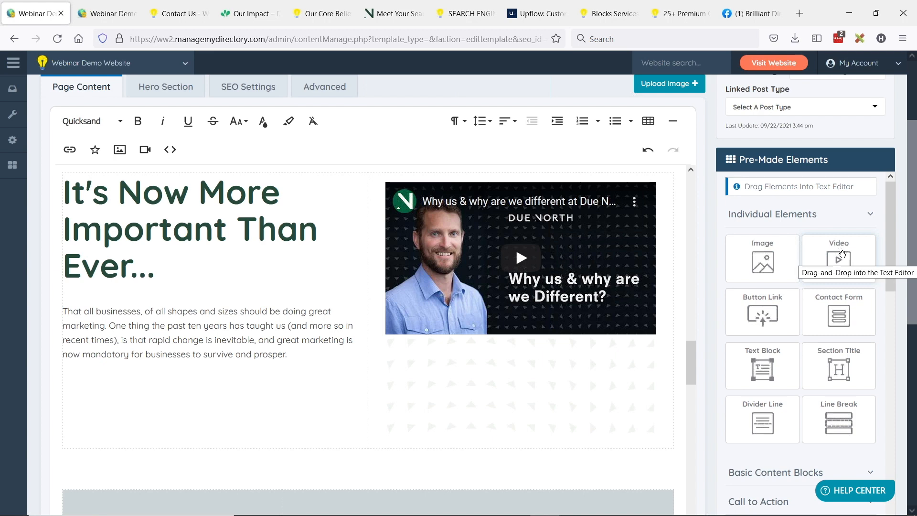
drag(850, 257, 140, 401)
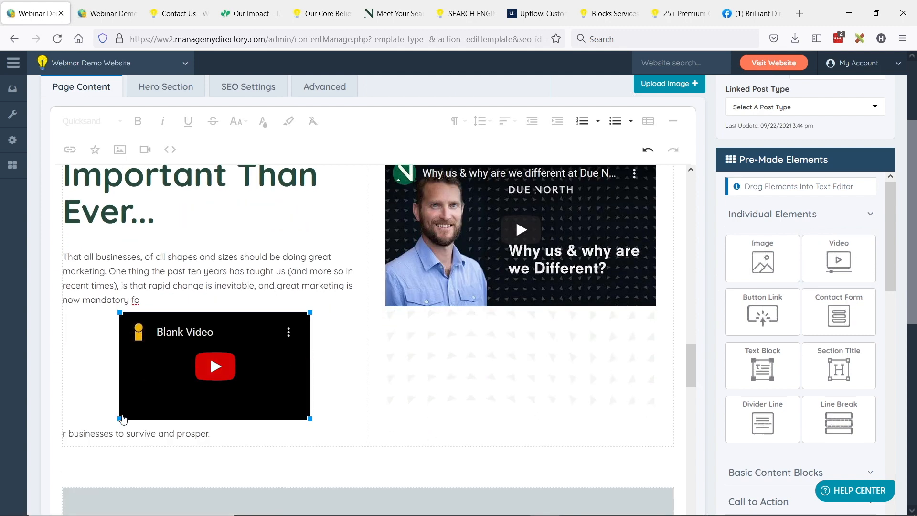
key(ctrl+z)
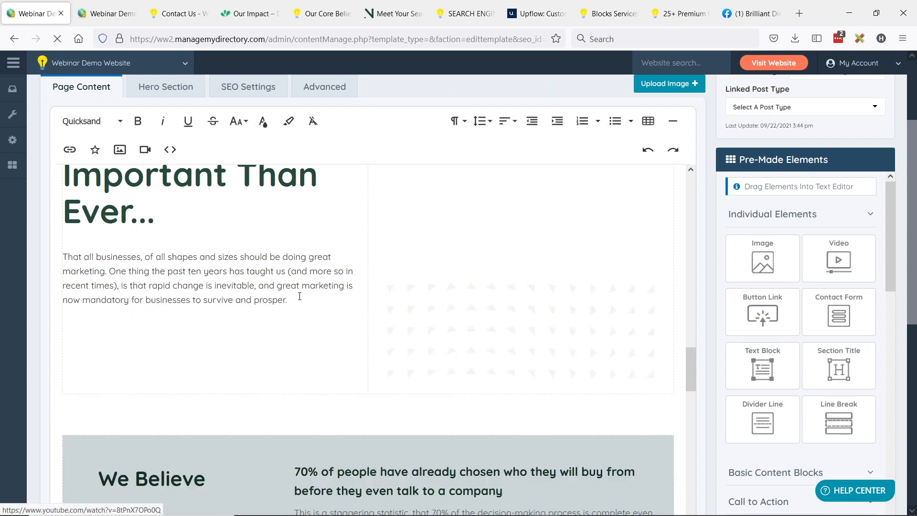
Step: Add a new line after the "It's Now More Important Than Ever..." paragraph and insert a Video element there
click(291, 303)
key(Return)
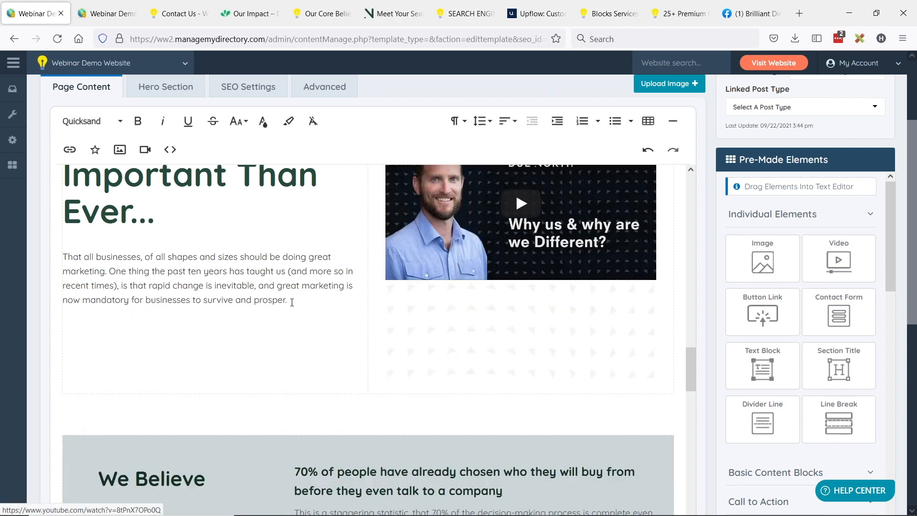
drag(818, 258, 21, 276)
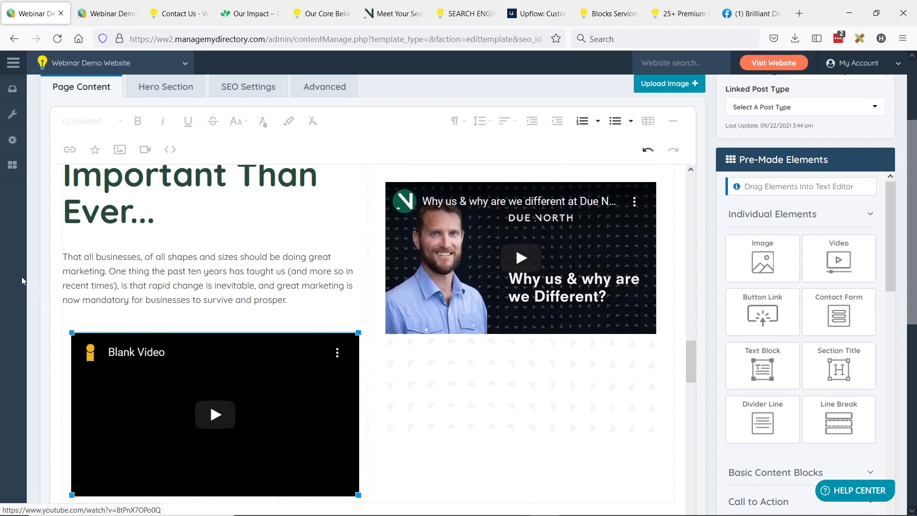
scroll(143, 282, down, 2)
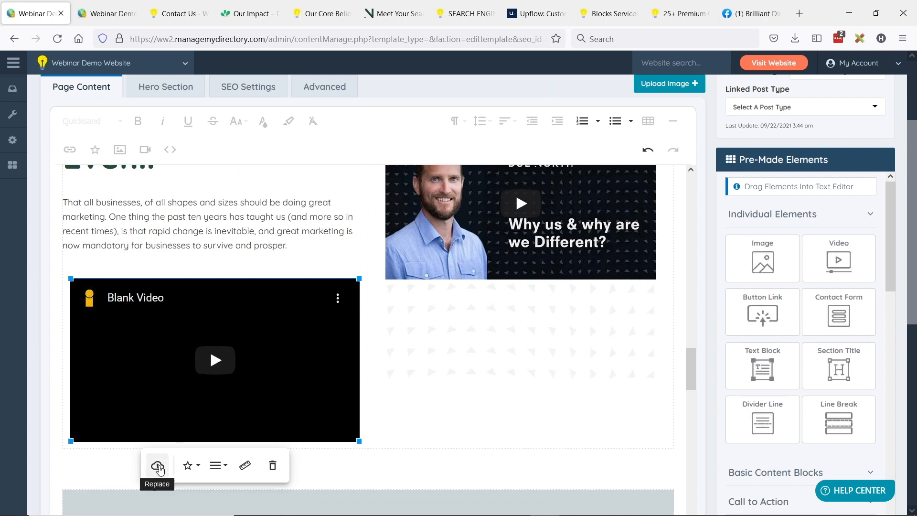
Step: Inspect the blank video's replacement options for a video URL and embedded code, and undo the insertion of that video
scroll(158, 458, down, 2)
click(158, 412)
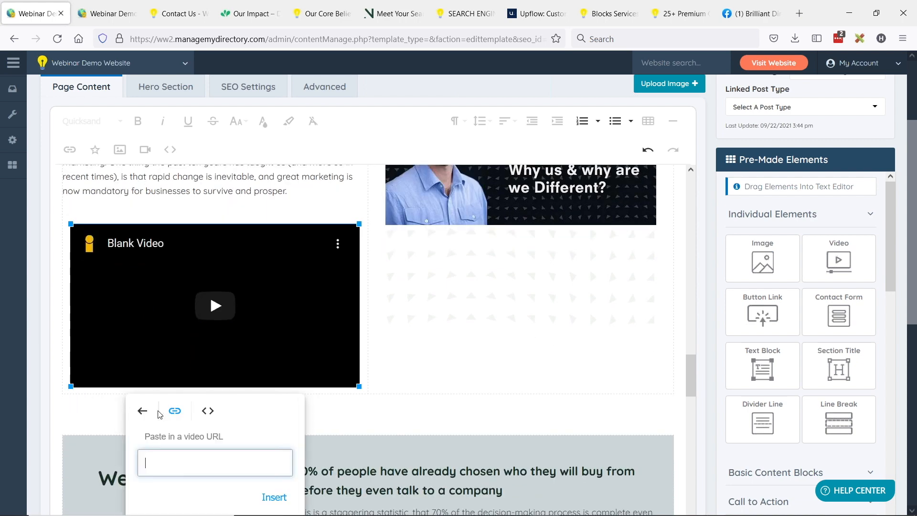
click(181, 456)
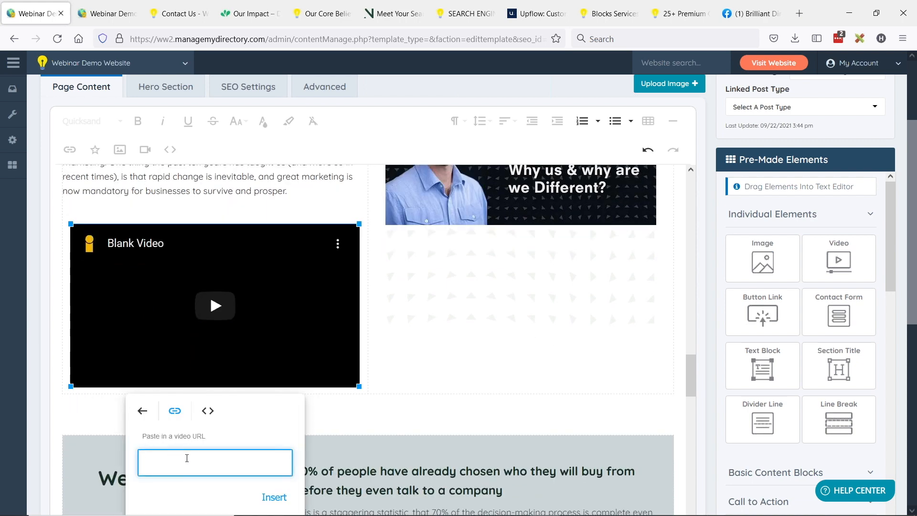
click(182, 461)
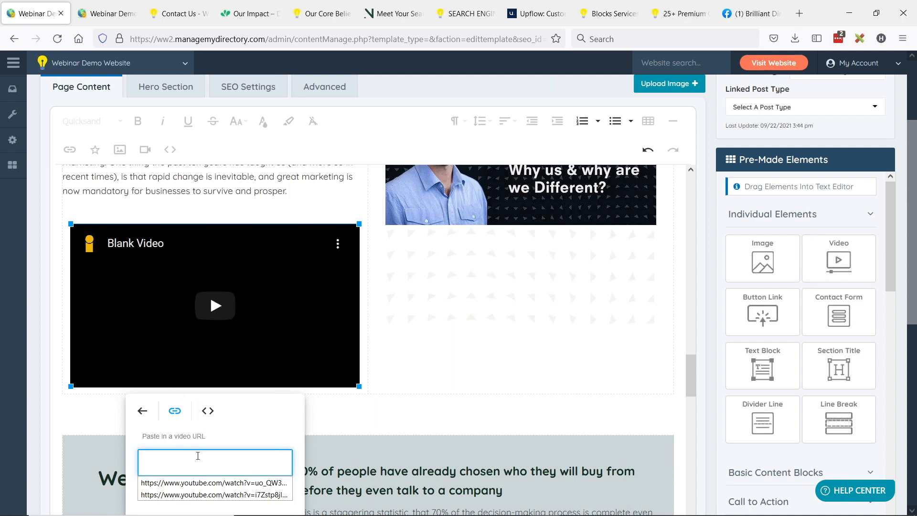
click(207, 411)
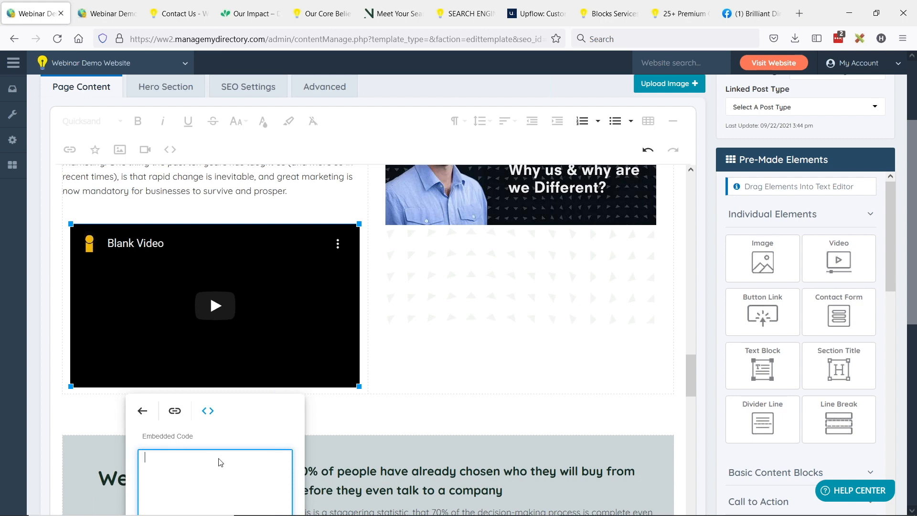
scroll(172, 461, down, 2)
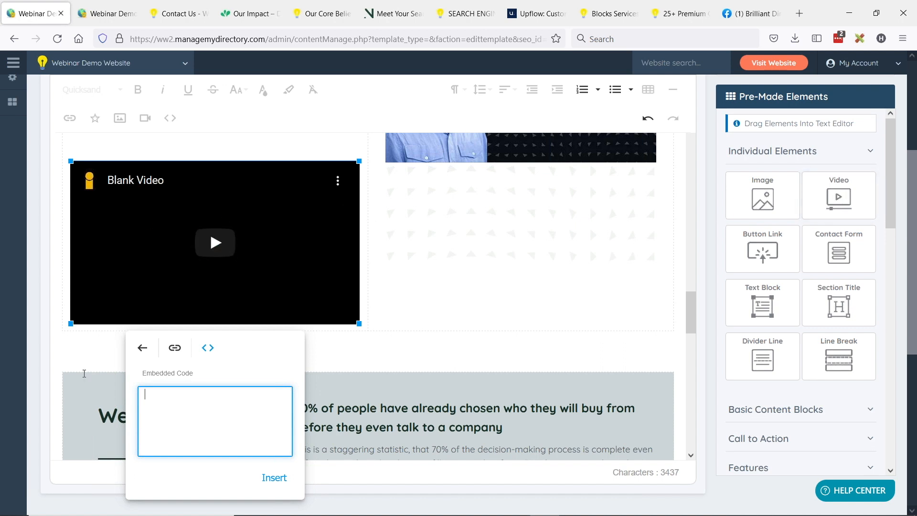
click(86, 347)
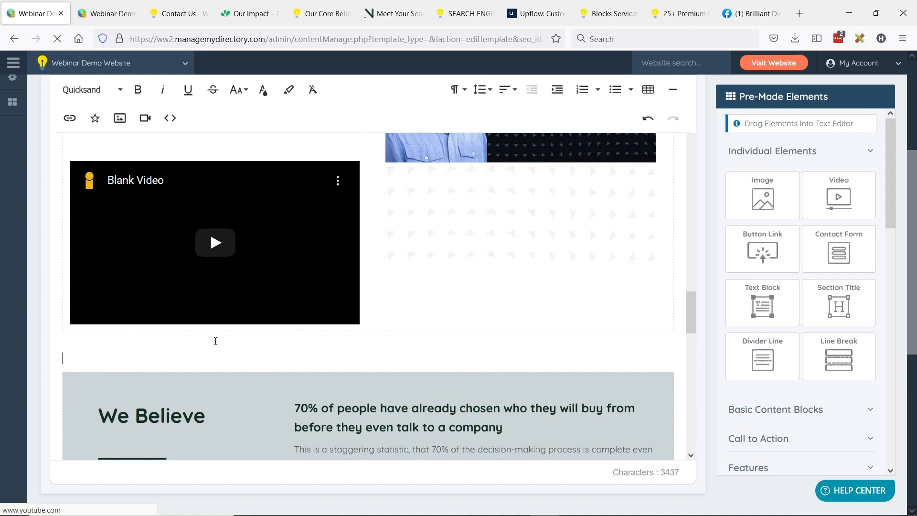
key(ctrl+z)
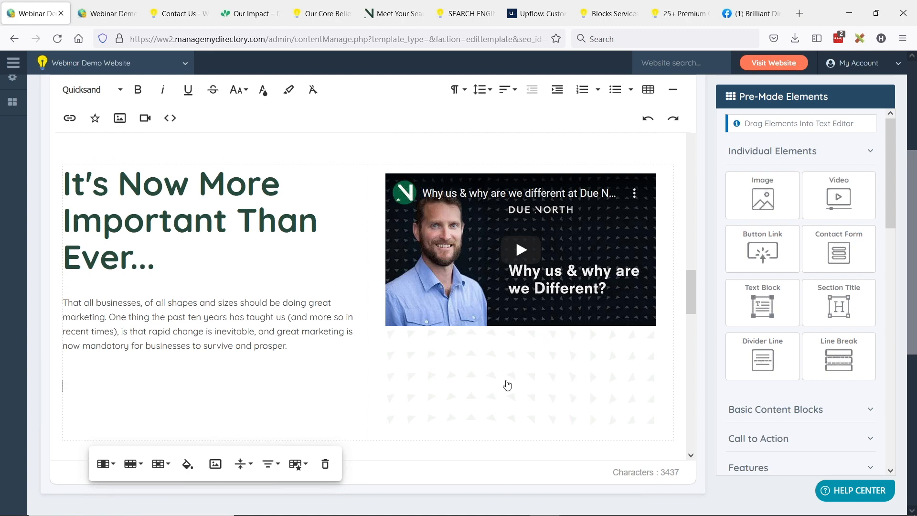
Step: Select the pattern image beneath the Due North video and review its image replacement options without choosing a new one
click(483, 387)
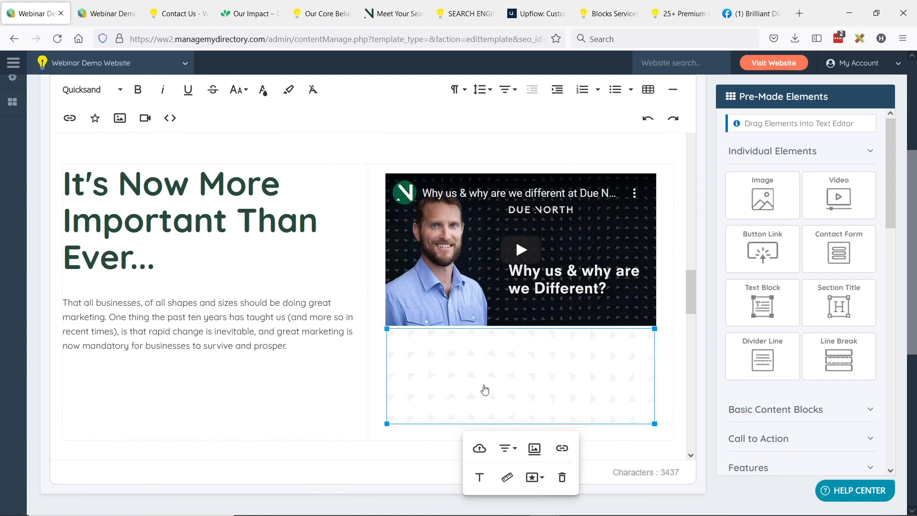
click(481, 450)
scroll(541, 401, down, 2)
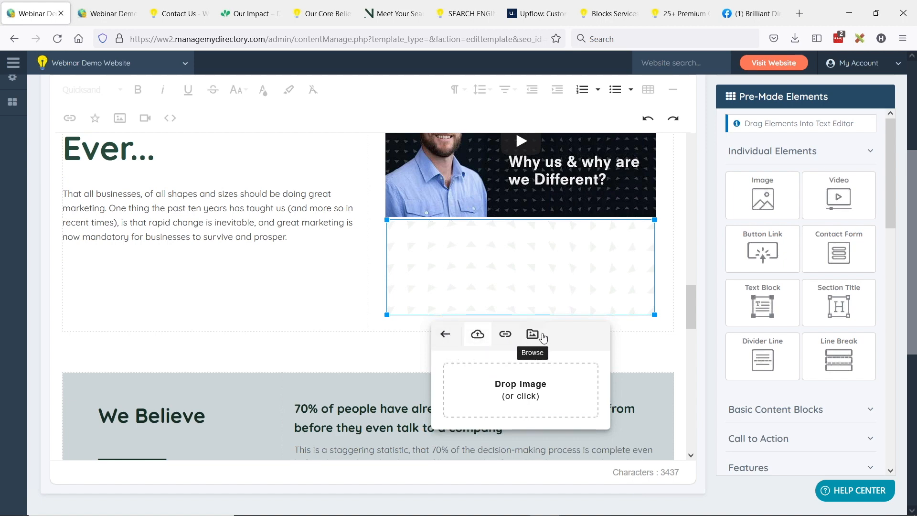
click(434, 334)
click(435, 300)
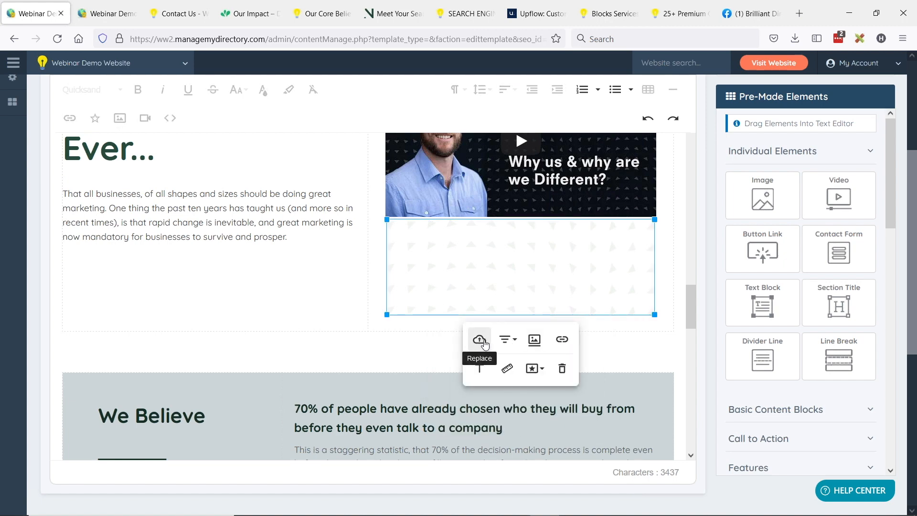
Step: Add a blank line below the paragraph under "It's Now More Important Than Ever..."
click(254, 290)
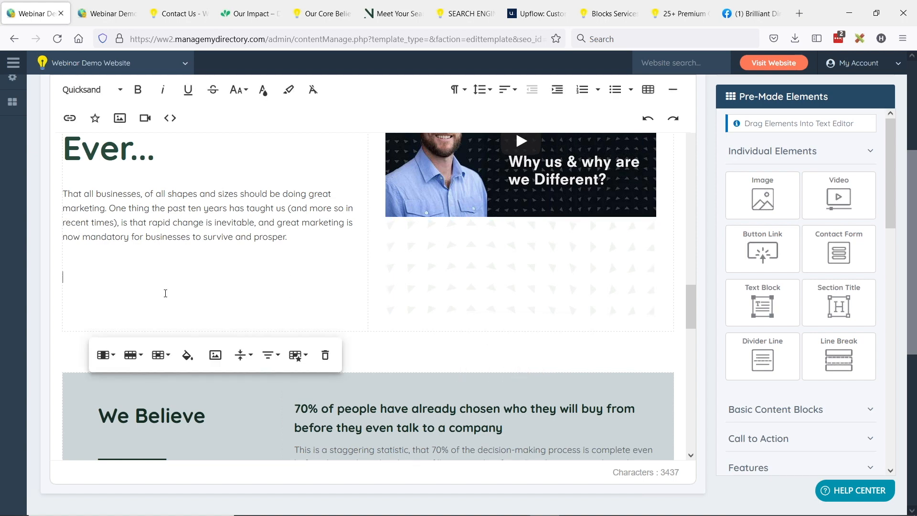
key(Return)
Step: Examine the "We Believe" section's two-column layout and look at the Insert Table size choices without inserting a table
scroll(221, 265, down, 6)
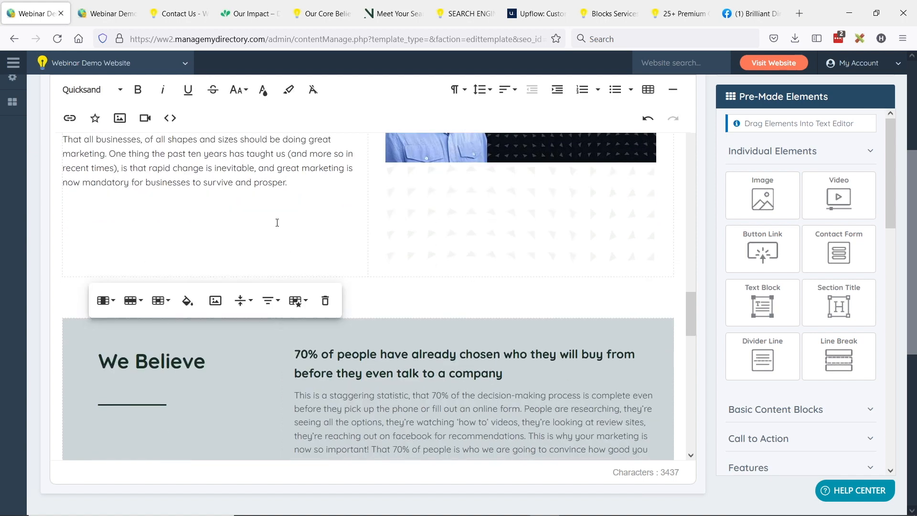
scroll(358, 281, up, 1)
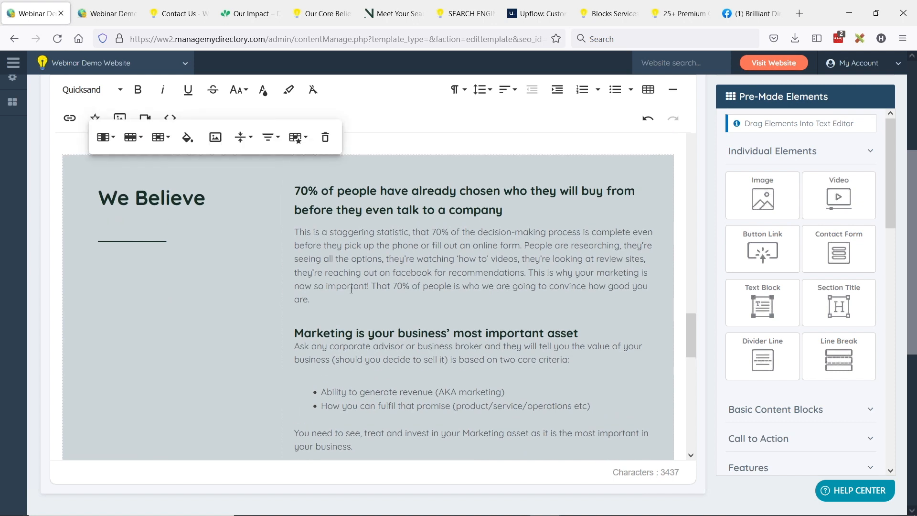
scroll(287, 290, up, 1)
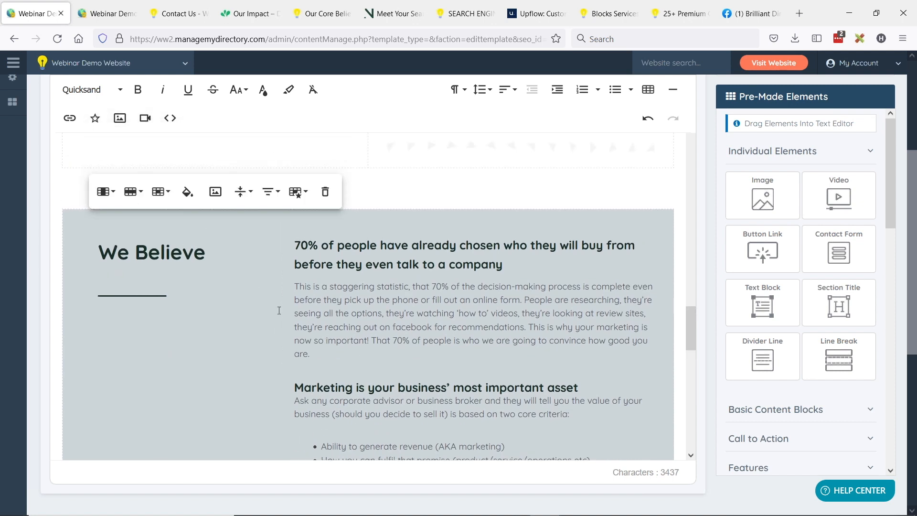
click(72, 215)
click(67, 216)
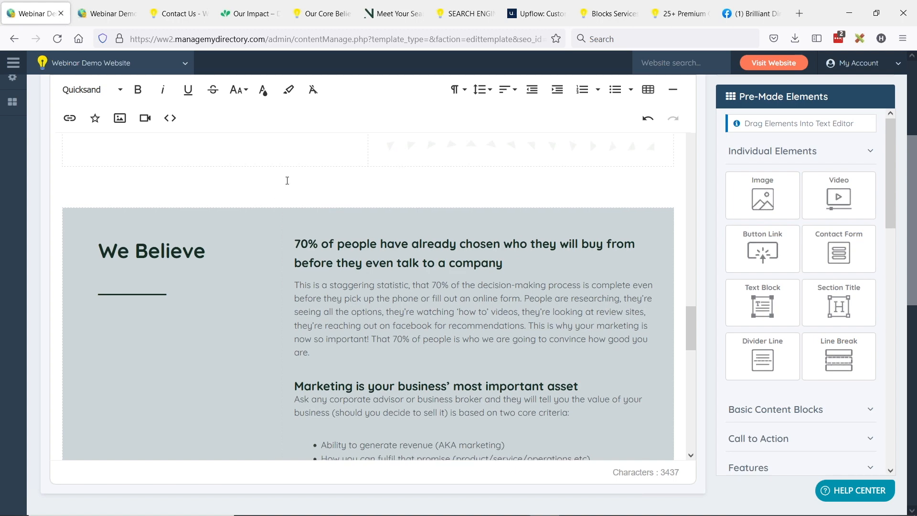
scroll(311, 192, down, 1)
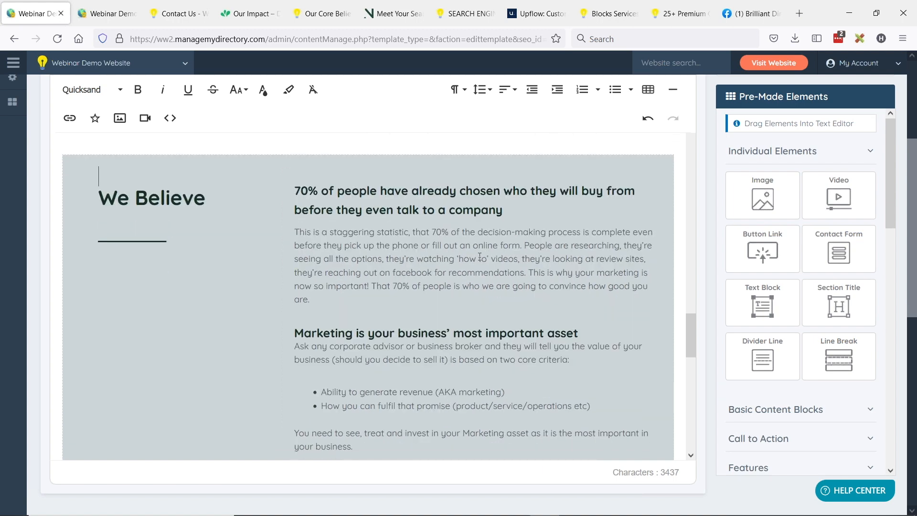
scroll(570, 134, up, 2)
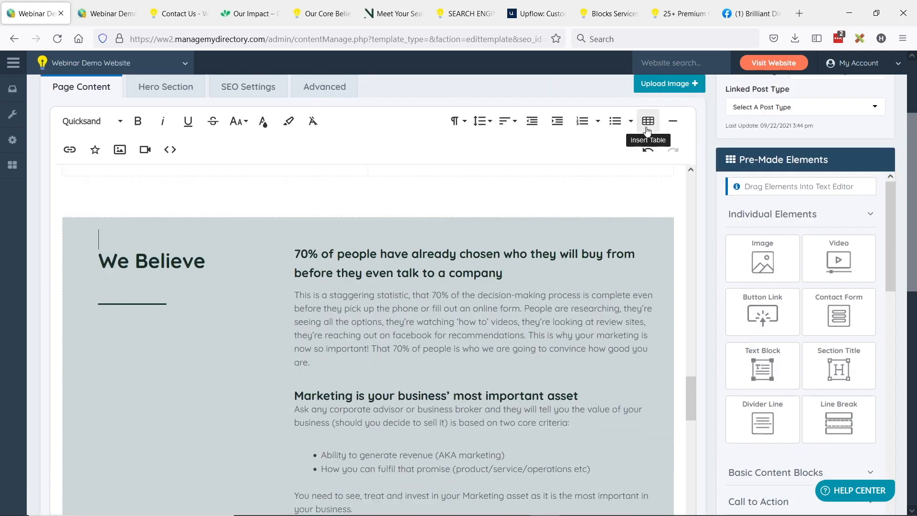
click(648, 122)
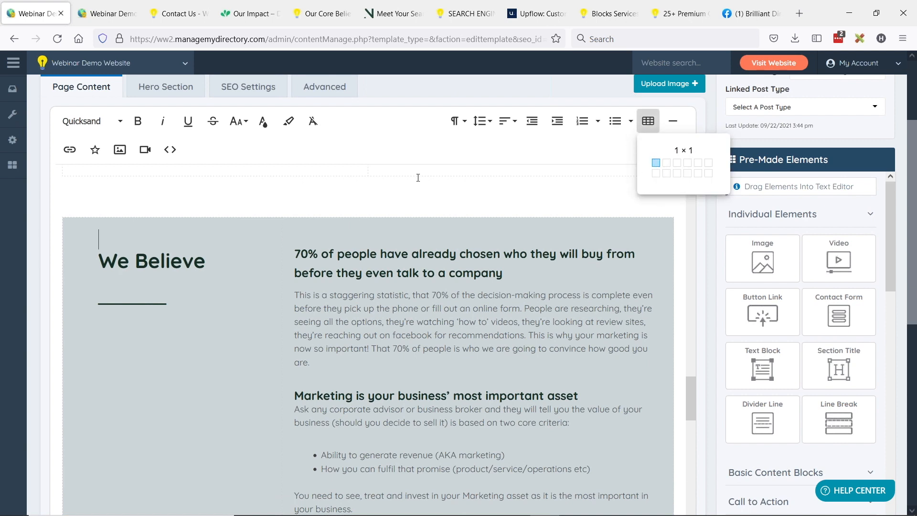
click(316, 295)
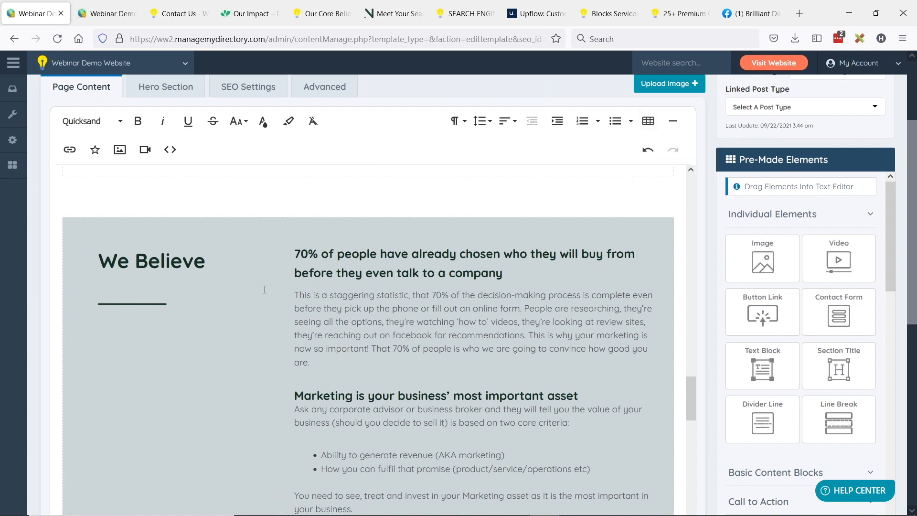
Step: Collapse the Individual Elements group and widen the text column of the "We Believe" section by shifting its divider toward the heading
click(761, 213)
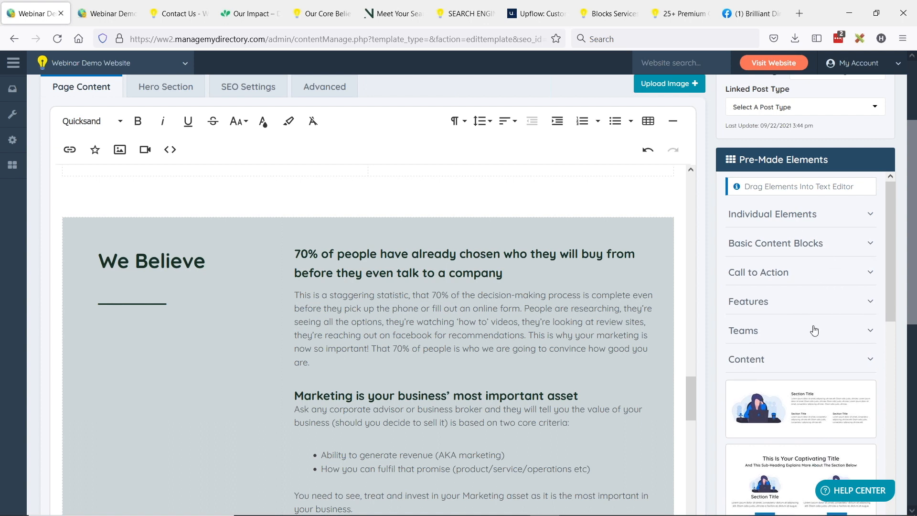
drag(99, 262, 206, 262)
click(159, 296)
click(180, 299)
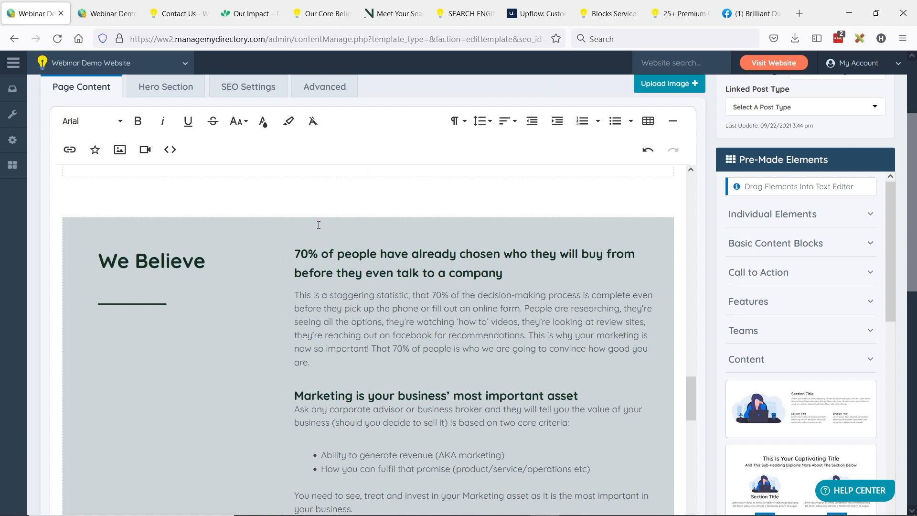
drag(281, 235, 247, 245)
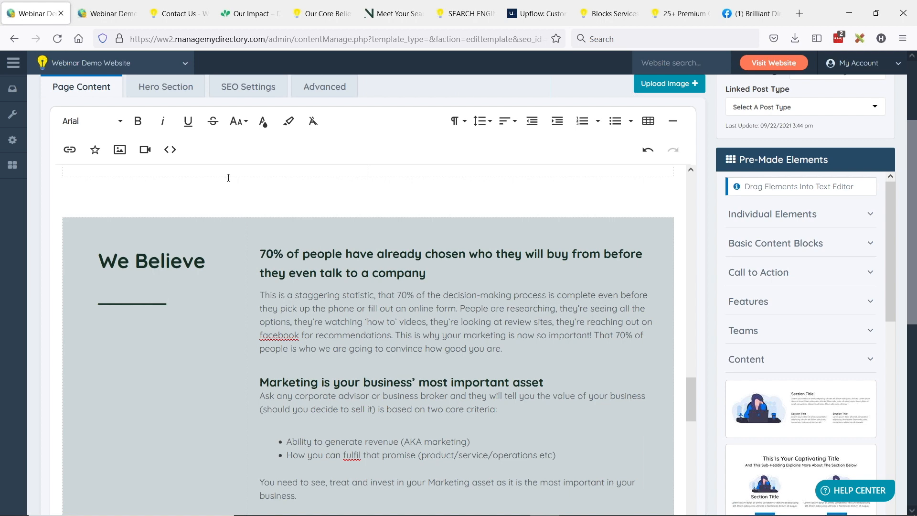
Step: Examine the rest of the "We Believe" section down to the "Want to grow your business?" call to action
click(73, 226)
scroll(238, 315, down, 8)
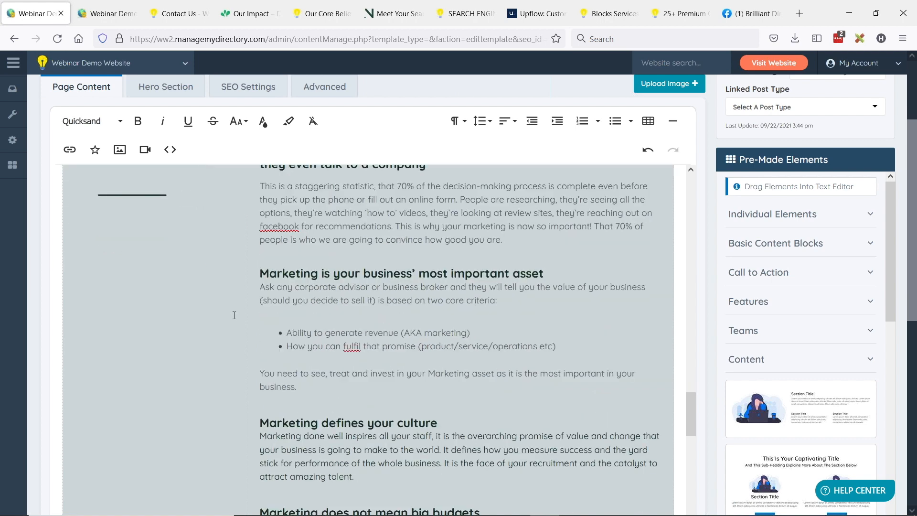
scroll(311, 263, down, 4)
scroll(334, 265, up, 1)
scroll(410, 267, down, 2)
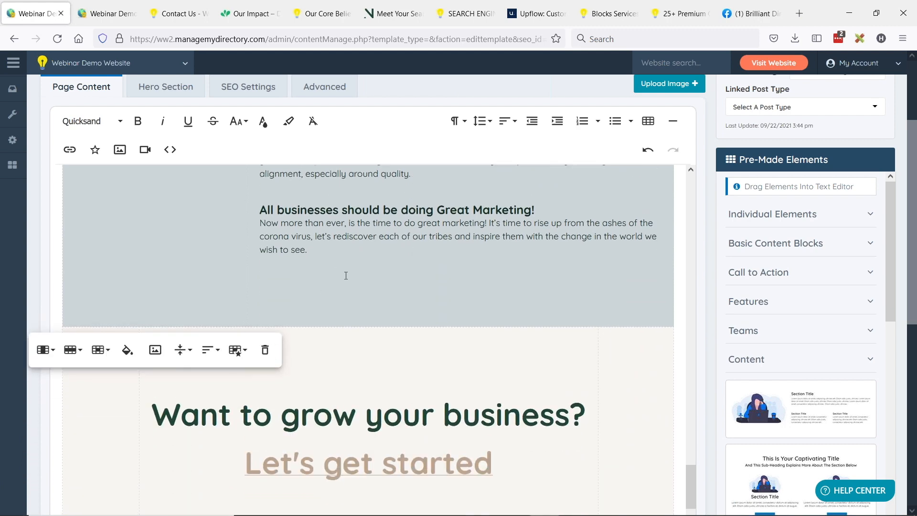
scroll(408, 262, down, 1)
scroll(382, 294, down, 2)
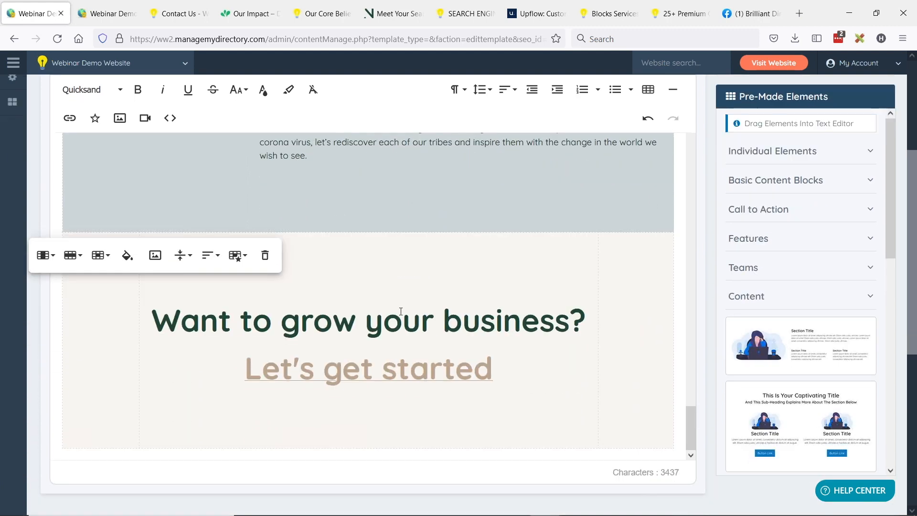
Step: Check the "Let's get started" link and browse the pre-made Call to Action blocks for comparable layouts
click(201, 373)
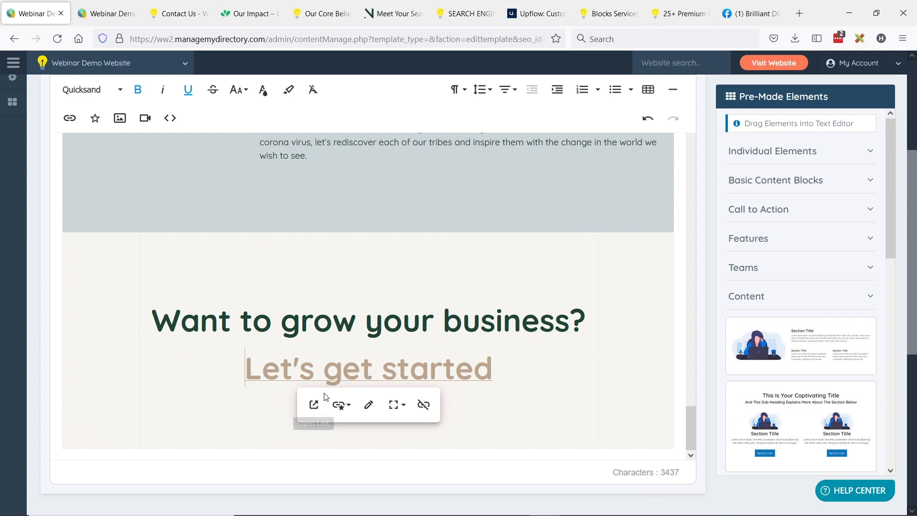
click(769, 210)
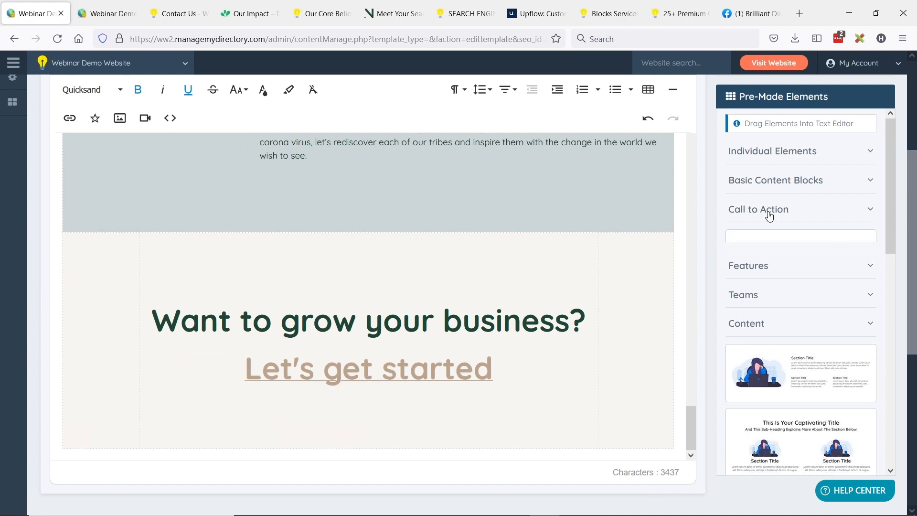
scroll(796, 270, down, 2)
scroll(796, 270, down, 2)
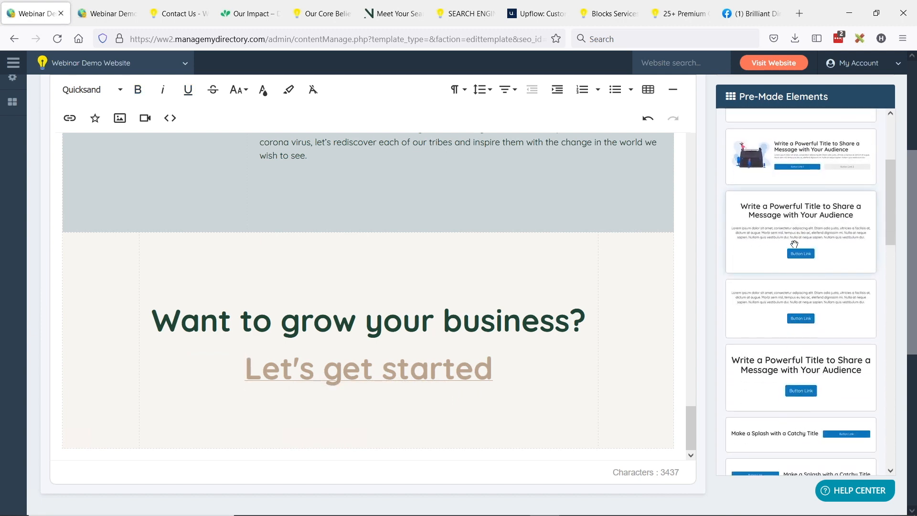
scroll(773, 296, down, 2)
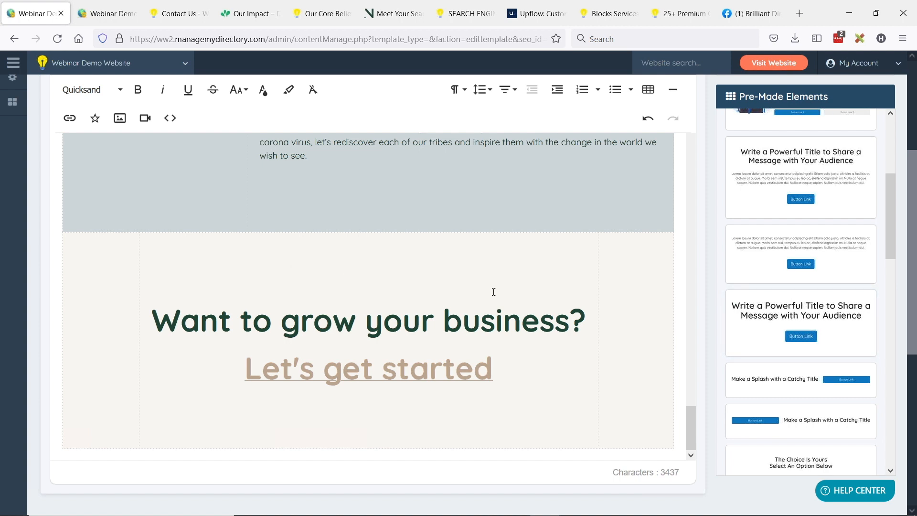
Step: Inspect the background colour setting of the "Want to grow your business?" block and leave it without choosing a colour
click(80, 244)
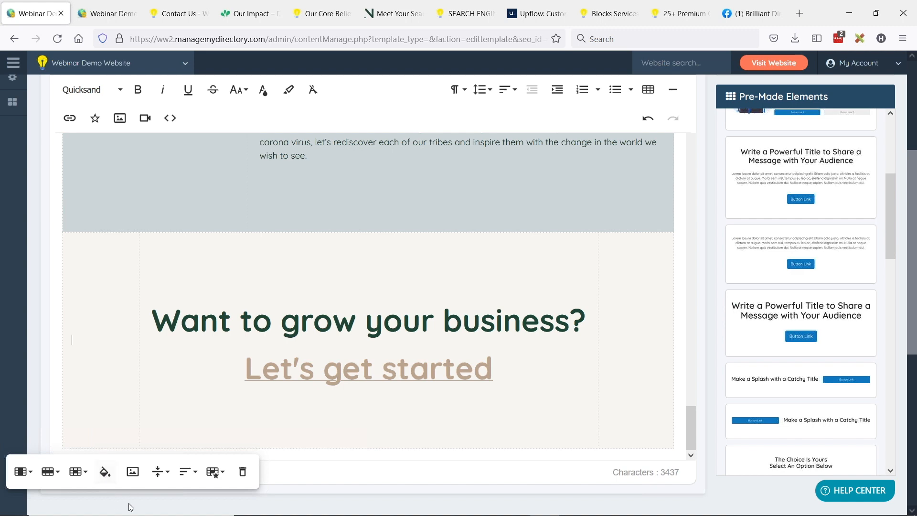
click(108, 477)
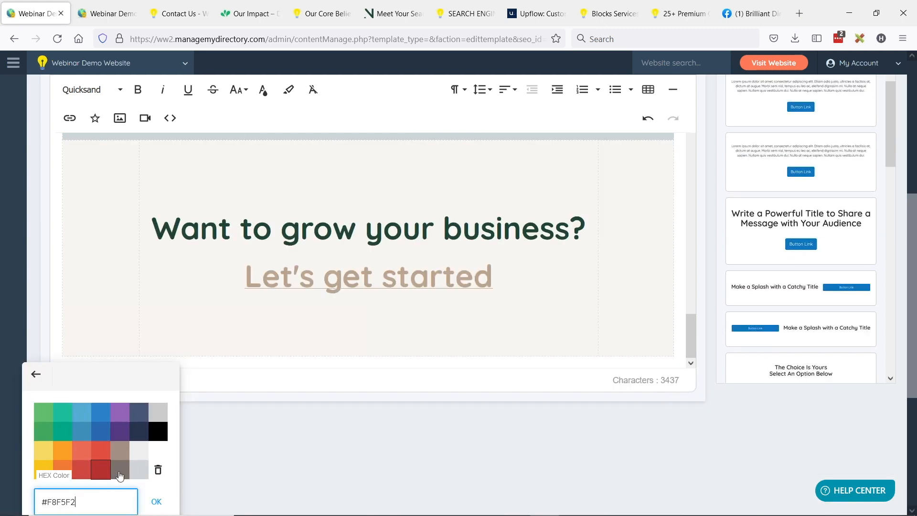
scroll(80, 365, down, 1)
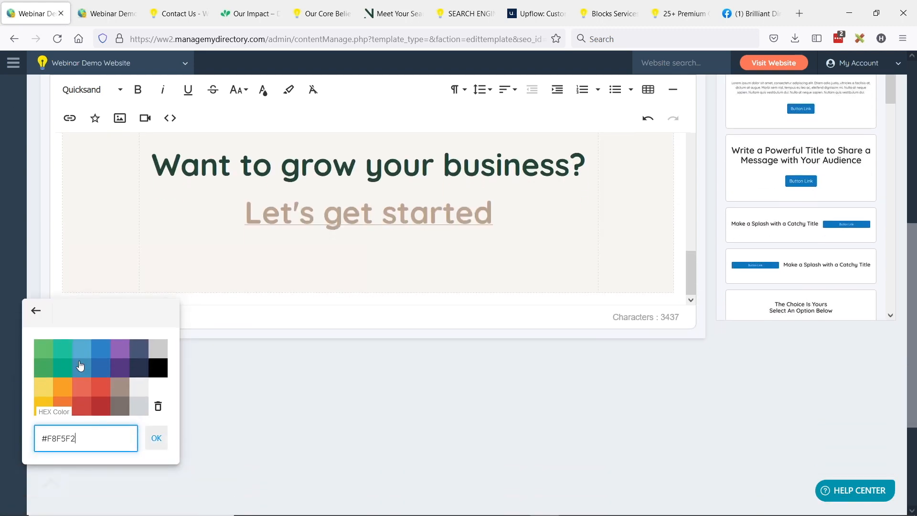
click(36, 310)
Step: Review the page content from the closing call to action back up to the "It's Now More Important Than Ever..." section
scroll(119, 256, up, 2)
scroll(355, 300, down, 1)
scroll(518, 450, up, 3)
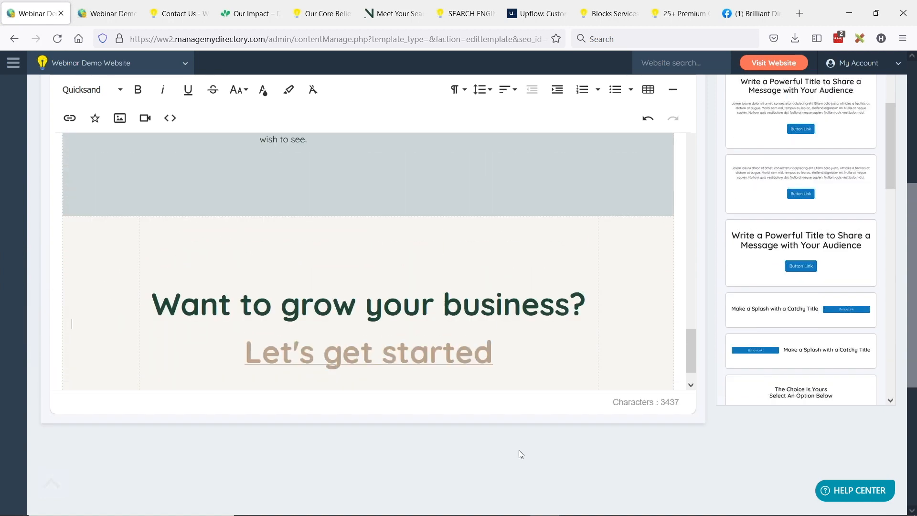
scroll(411, 262, down, 1)
scroll(638, 259, up, 2)
scroll(614, 311, up, 15)
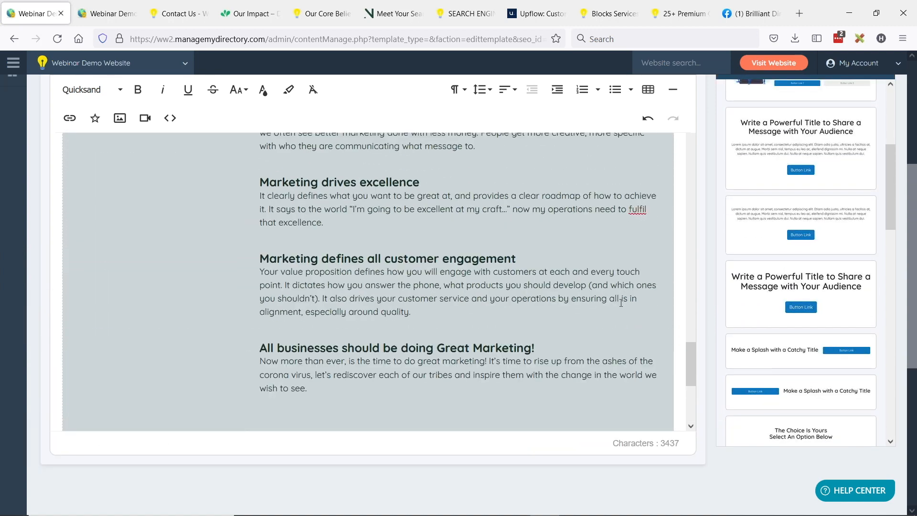
scroll(614, 313, up, 10)
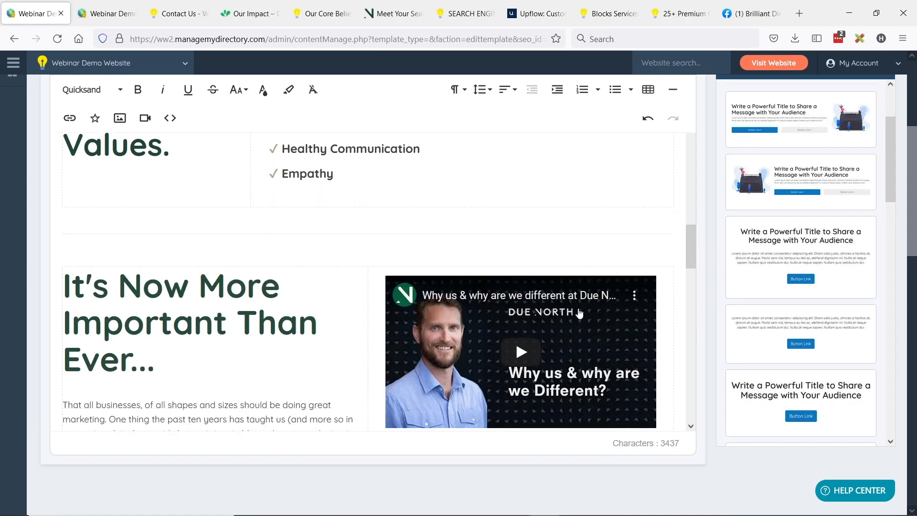
Step: Give the "Core Values." heading cell a light grey background, trying a darker grey first
scroll(229, 303, up, 3)
click(233, 306)
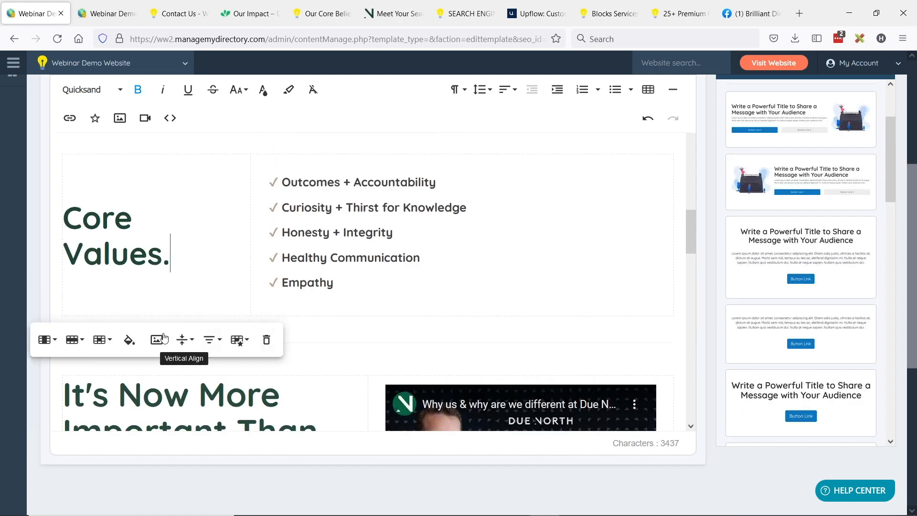
click(129, 339)
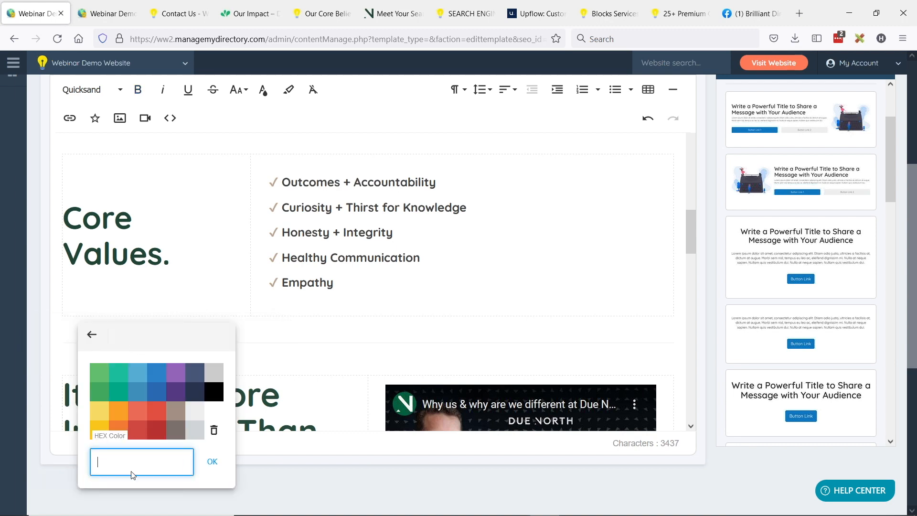
click(196, 432)
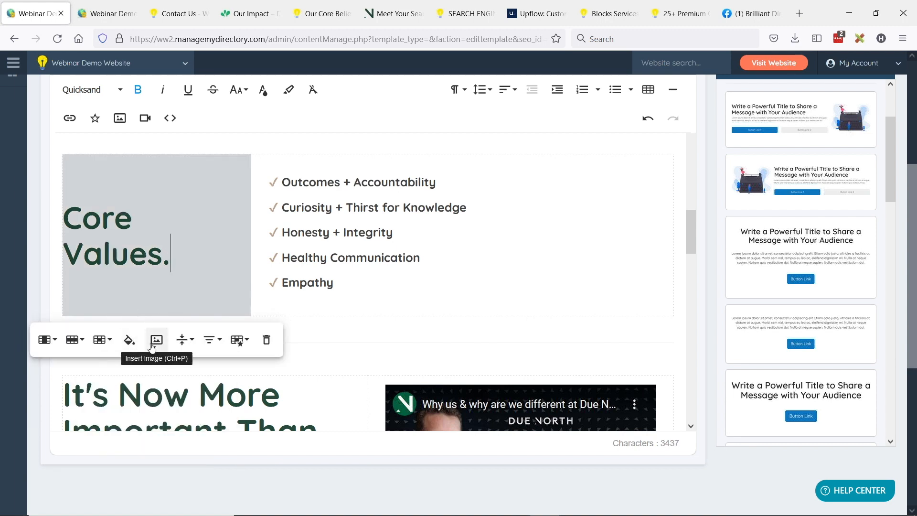
click(129, 339)
click(197, 415)
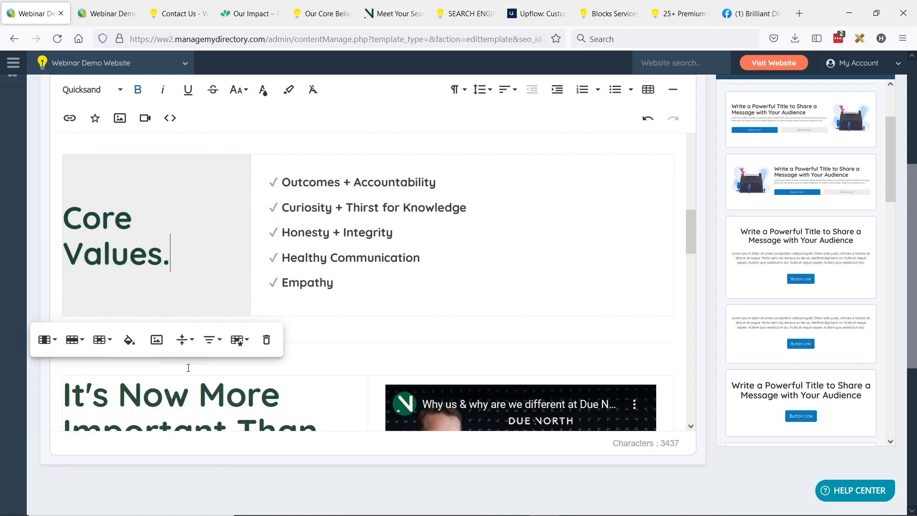
Step: Set the font size of the "Core Values." heading to 72
drag(175, 262, 67, 215)
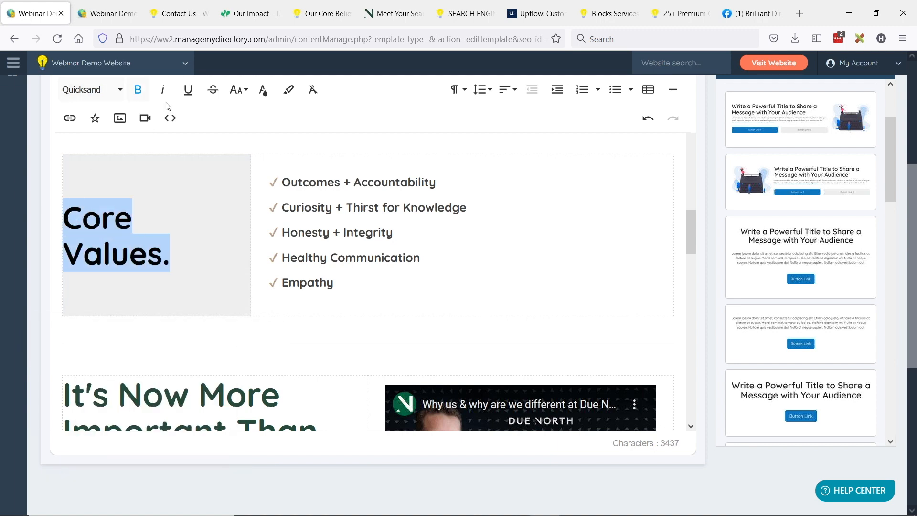
click(237, 90)
scroll(243, 206, down, 5)
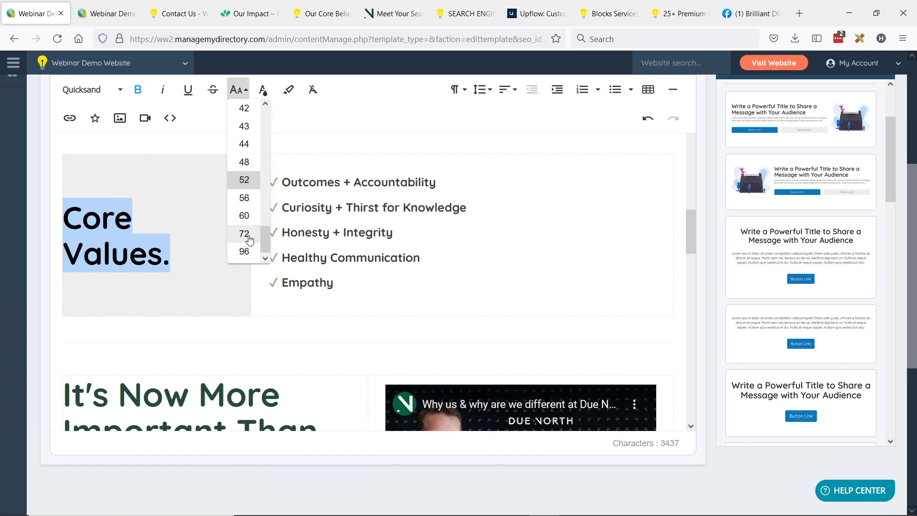
click(244, 233)
click(244, 326)
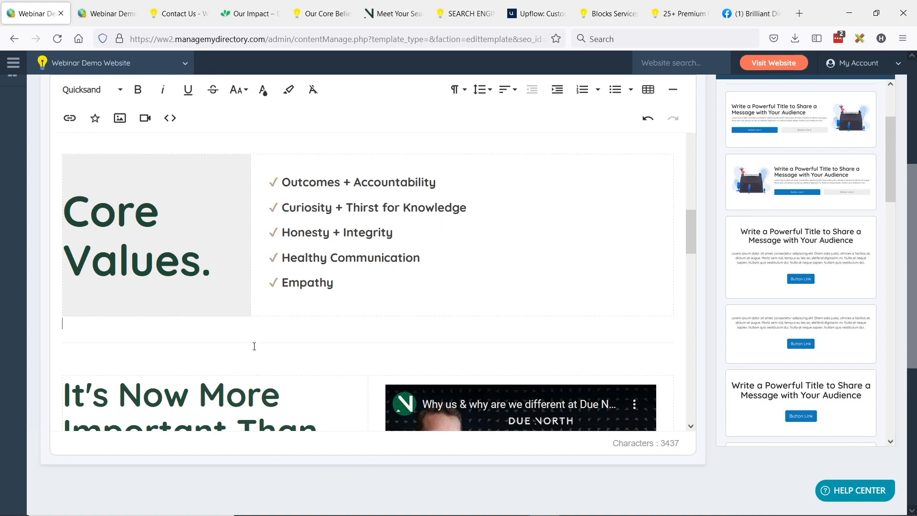
Step: Glance over the surrounding page content and switch to the presentation slide "3 Types of Web Pages"
scroll(252, 345, down, 2)
scroll(281, 314, up, 2)
scroll(317, 219, up, 10)
key(alt+Tab)
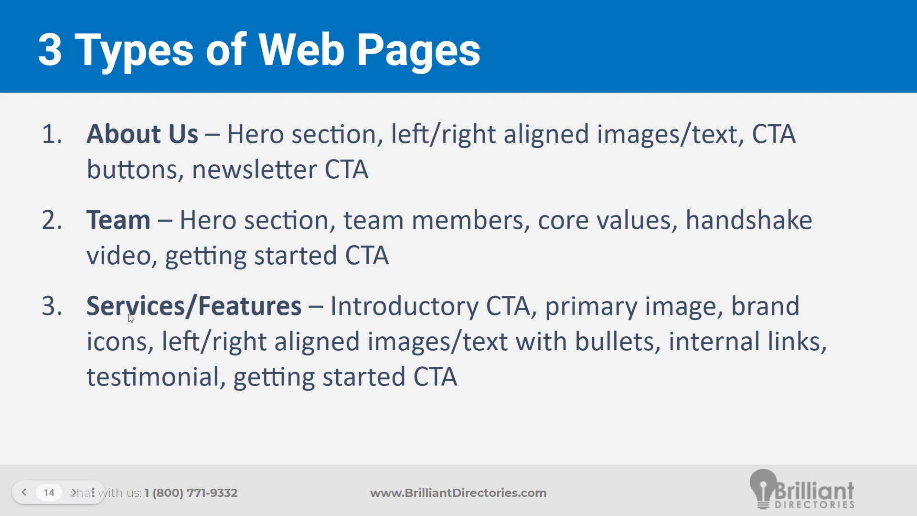
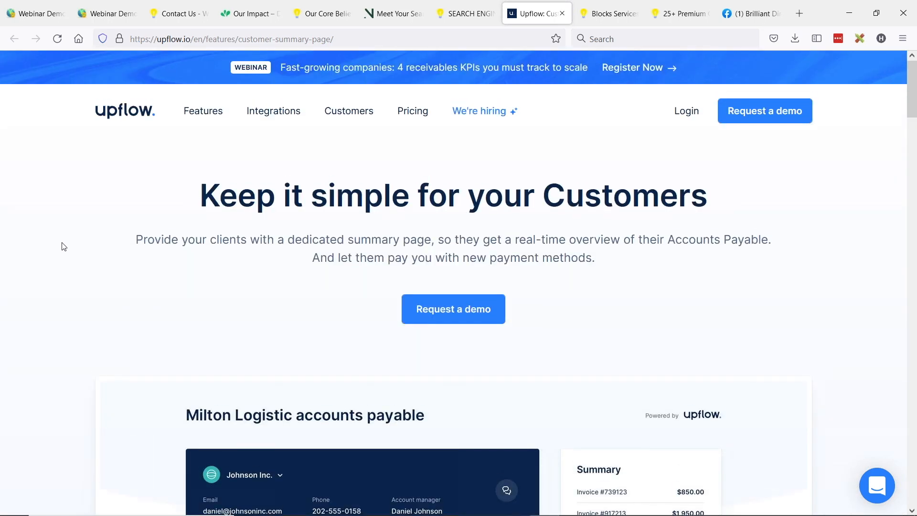
Step: Examine the original Upflow features page from its introductory call to action and primary image to the "They Trust Upflow" logos
scroll(55, 270, down, 6)
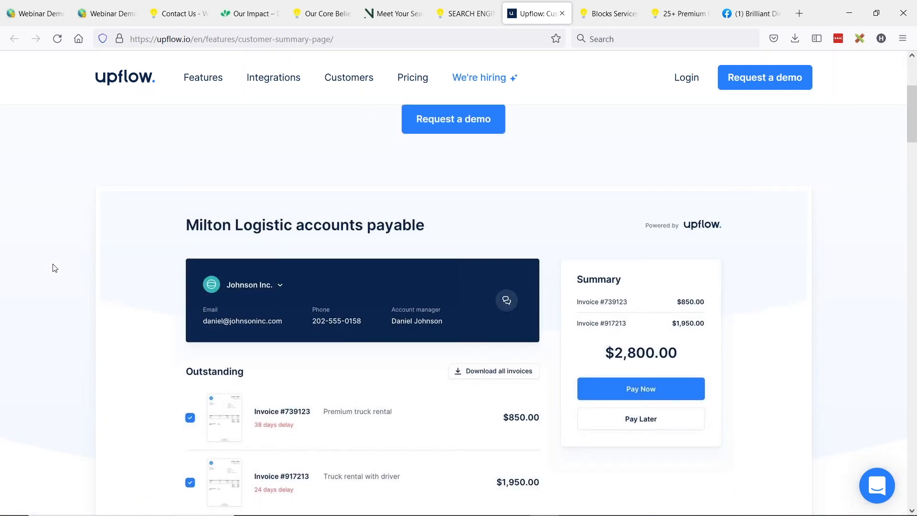
scroll(36, 258, down, 3)
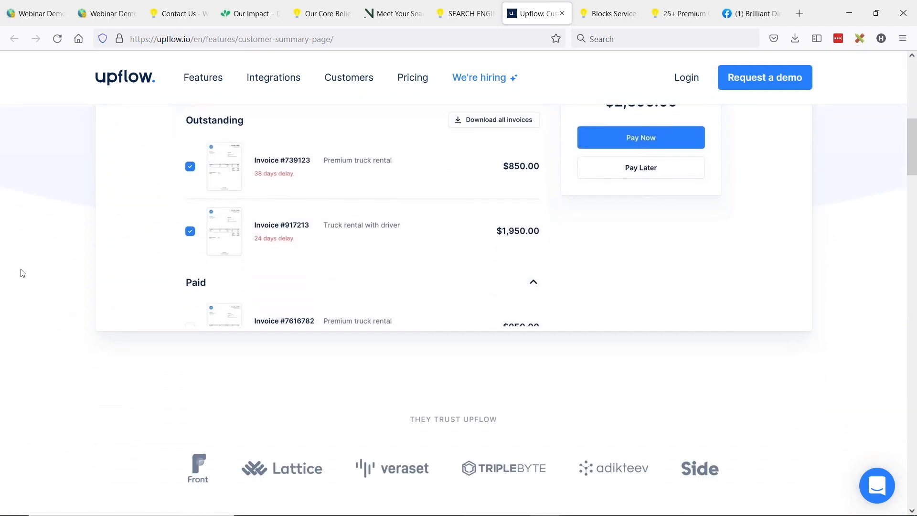
scroll(477, 224, up, 5)
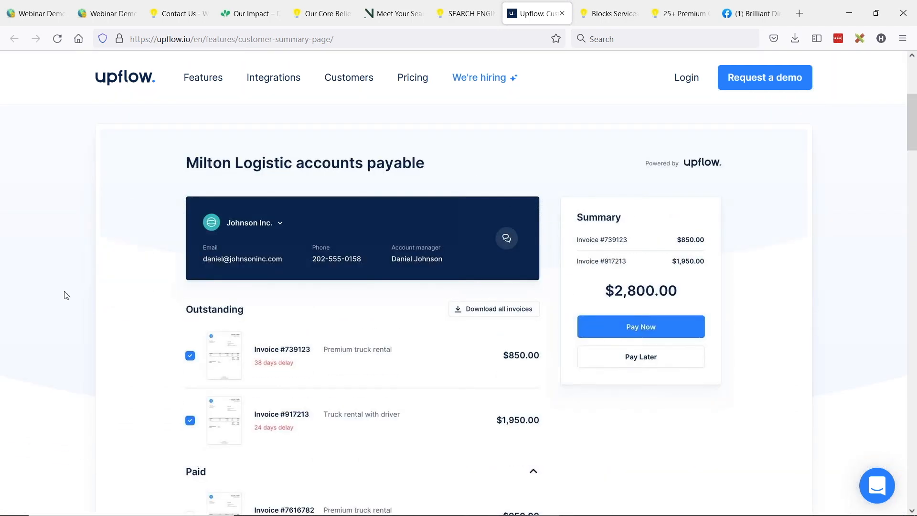
scroll(28, 281, down, 8)
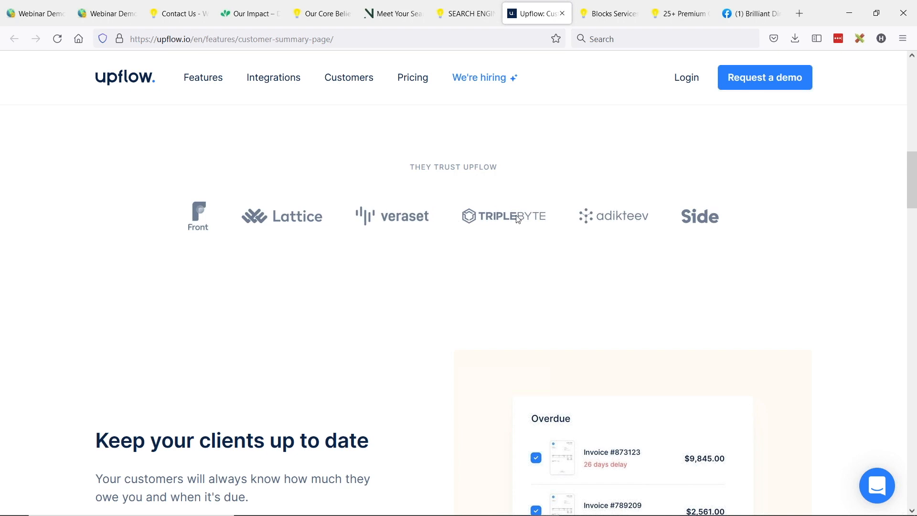
Step: Examine the Upflow page's alternating image and text sections, including "Keep your clients up to date" and "Know when to expect payments & resolve disputes"
scroll(380, 231, down, 6)
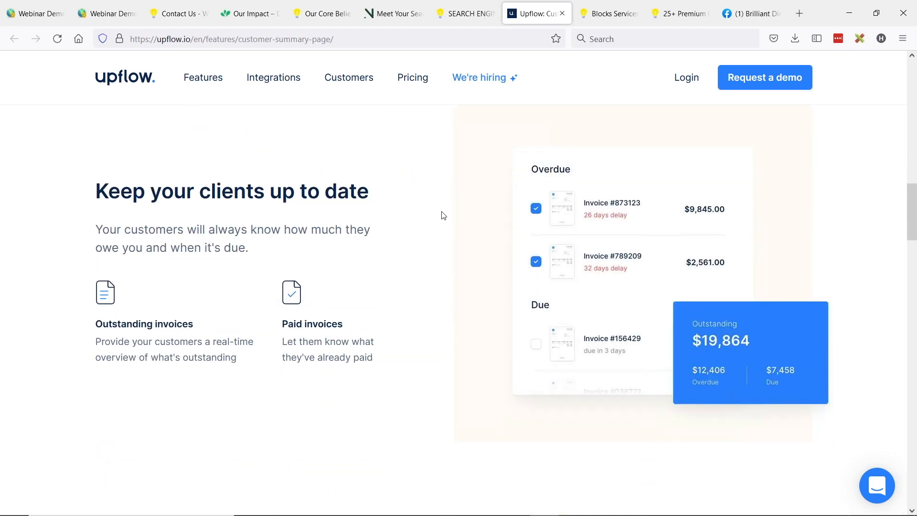
scroll(449, 219, up, 1)
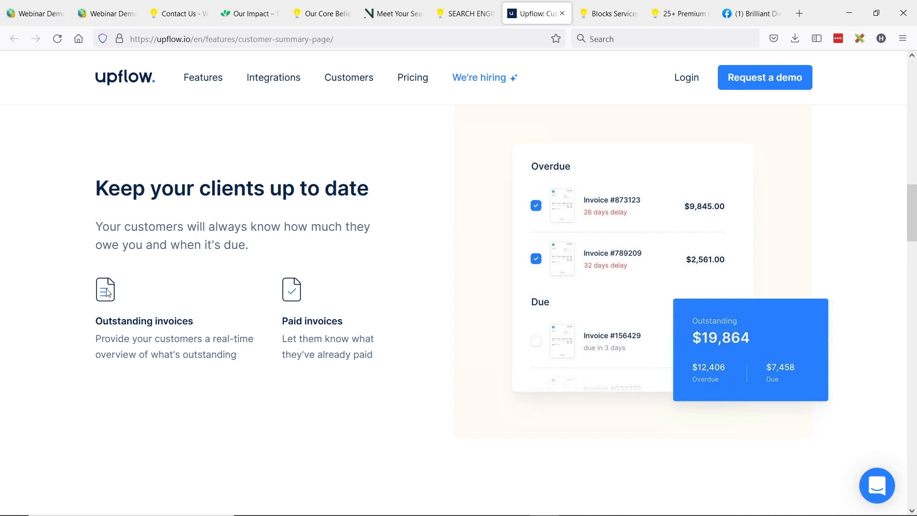
scroll(368, 234, down, 4)
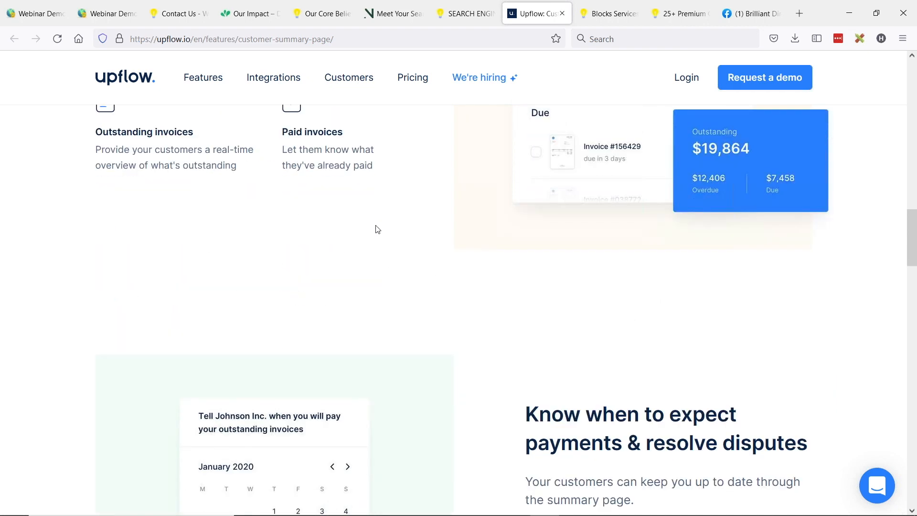
scroll(375, 268, up, 2)
scroll(362, 210, down, 2)
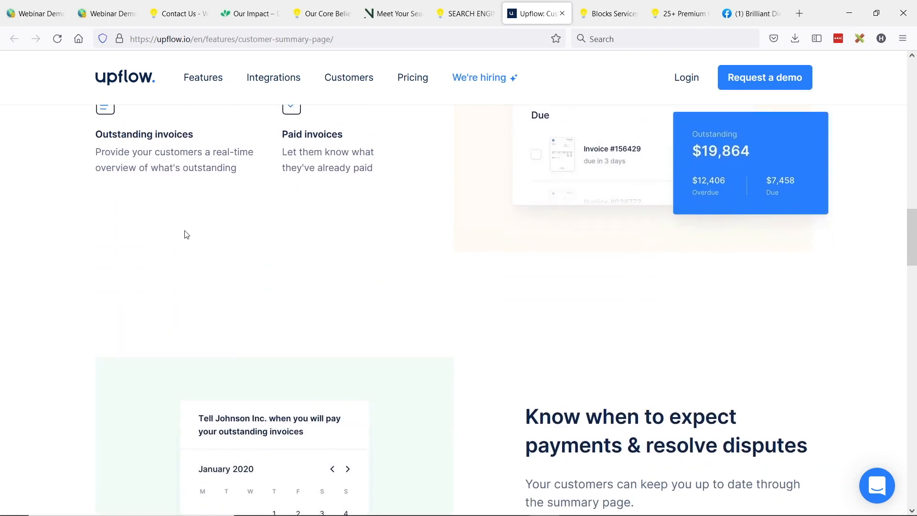
scroll(215, 172, up, 3)
scroll(415, 243, down, 7)
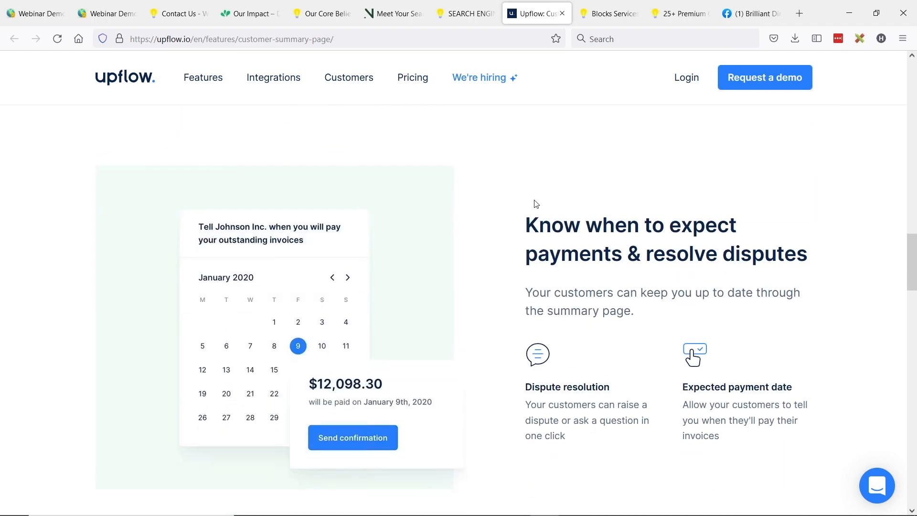
scroll(495, 188, down, 1)
scroll(420, 174, down, 6)
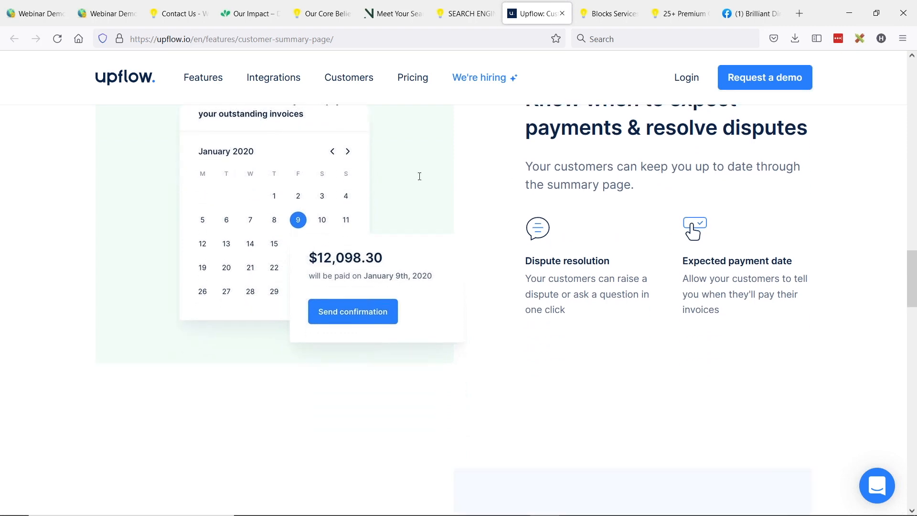
Step: Examine the Upflow page's "Keep exploring features" links, customer testimonial and closing "Put an end to unpaid invoices" call to action
scroll(488, 235, down, 8)
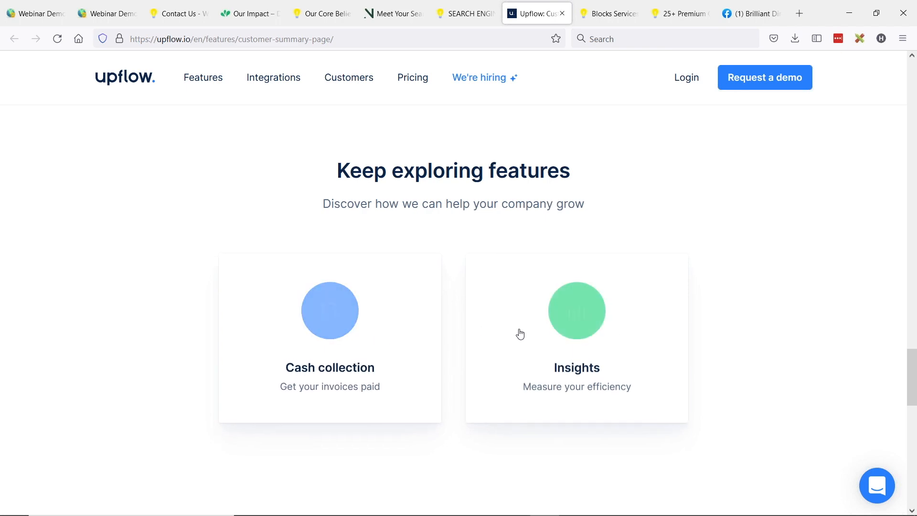
scroll(106, 229, down, 3)
scroll(106, 229, down, 4)
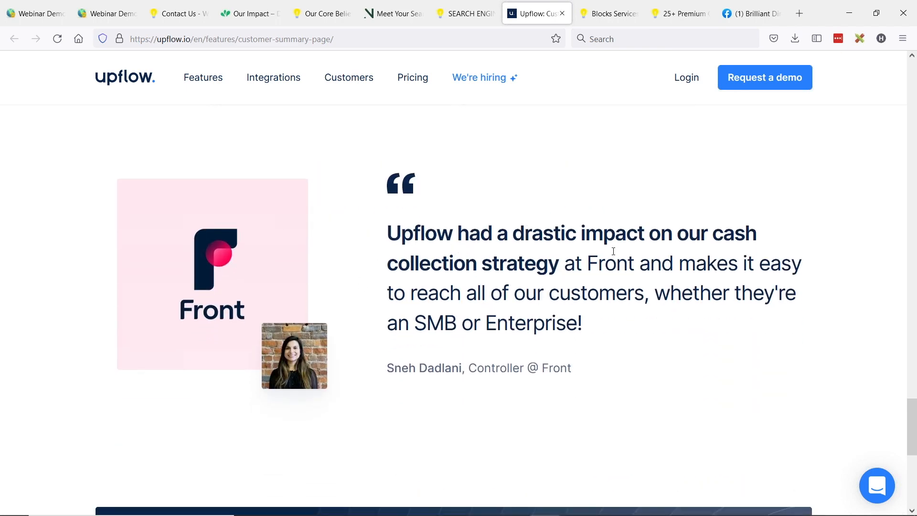
scroll(397, 181, down, 5)
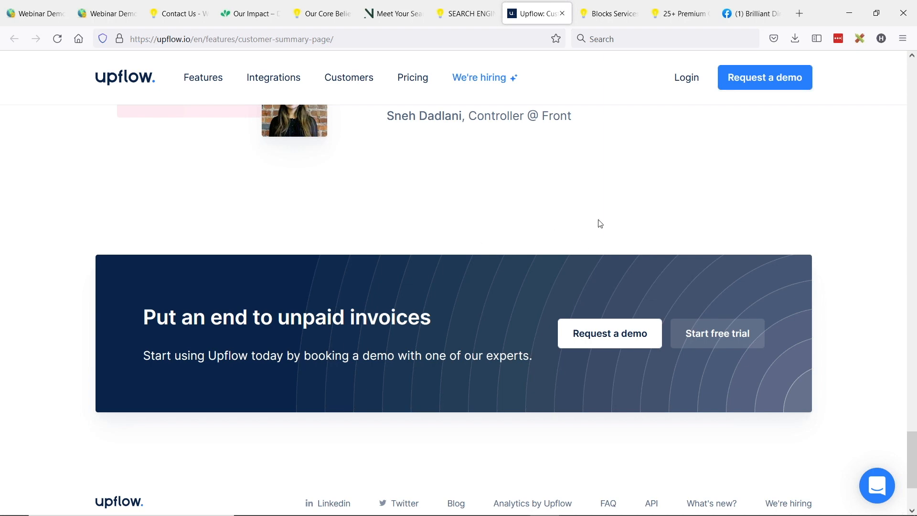
Step: Open the recreated Blocks Services page and examine its introductory call to action, primary image and row of brand logos
click(597, 19)
scroll(499, 281, up, 15)
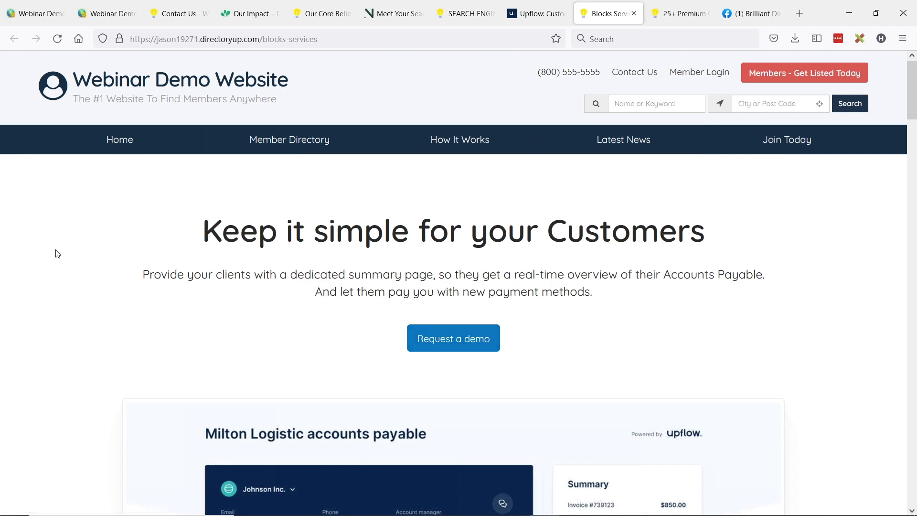
scroll(57, 254, down, 6)
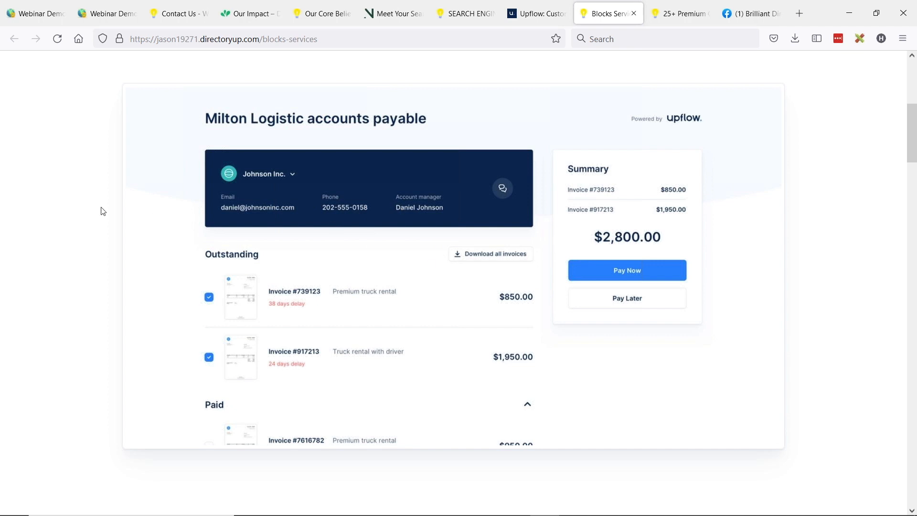
scroll(68, 180, down, 5)
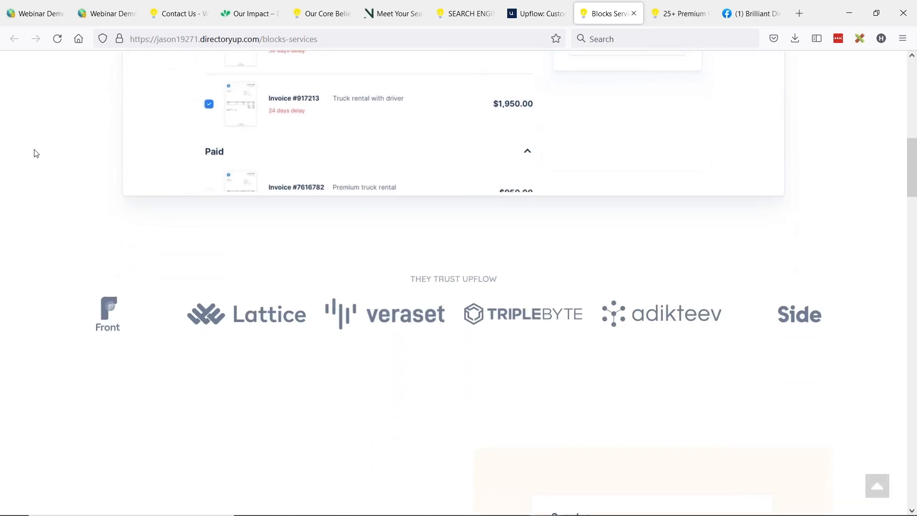
scroll(36, 153, down, 1)
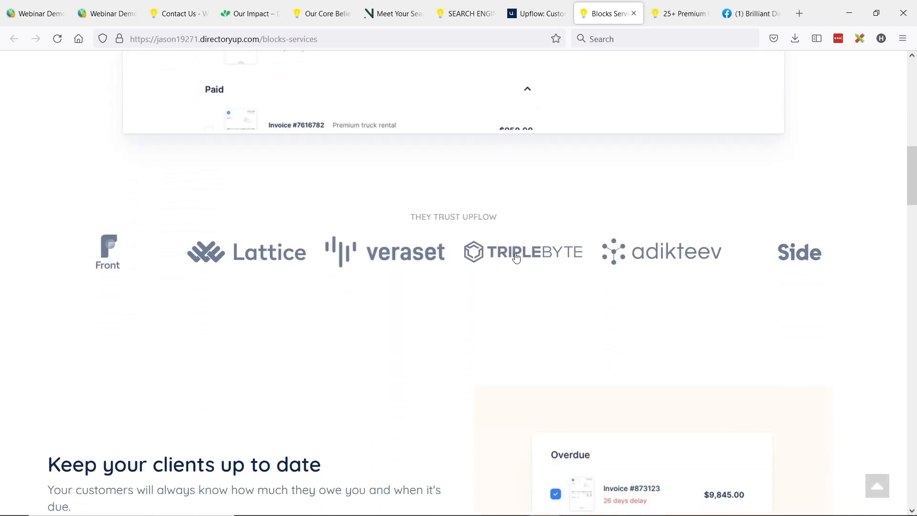
drag(541, 258, 483, 260)
drag(427, 260, 365, 275)
drag(271, 252, 229, 268)
drag(124, 250, 117, 250)
Step: Compare the recreated image and text sections with icon bullets, from "Keep your clients up to date" to "Offer better ways to pay"
scroll(381, 169, down, 5)
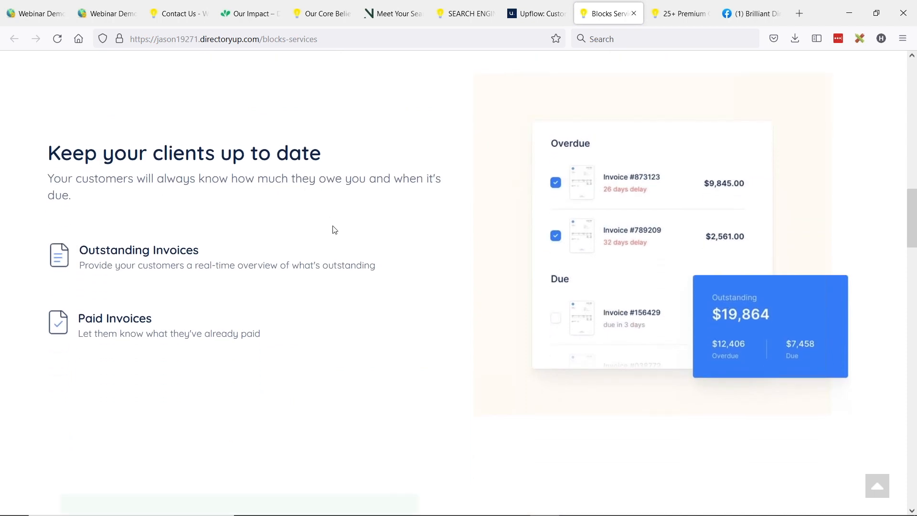
scroll(65, 210, up, 1)
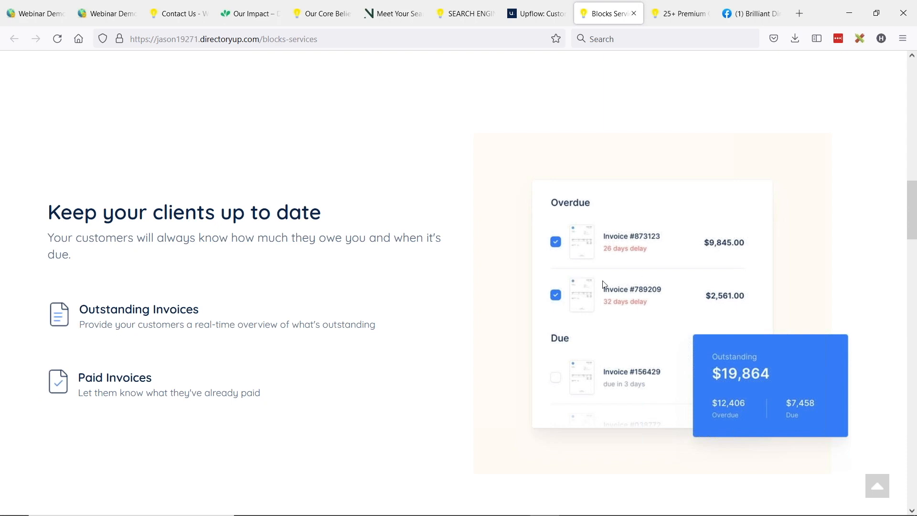
scroll(408, 170, down, 5)
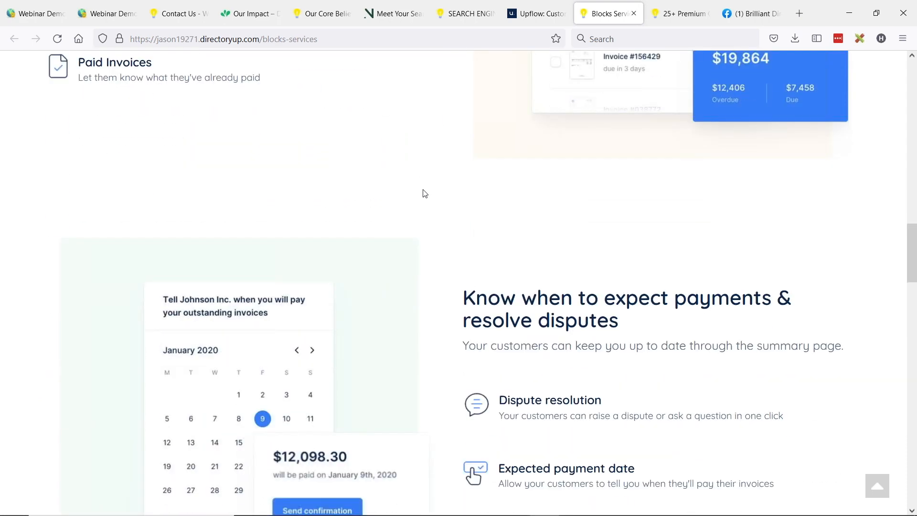
scroll(477, 191, down, 1)
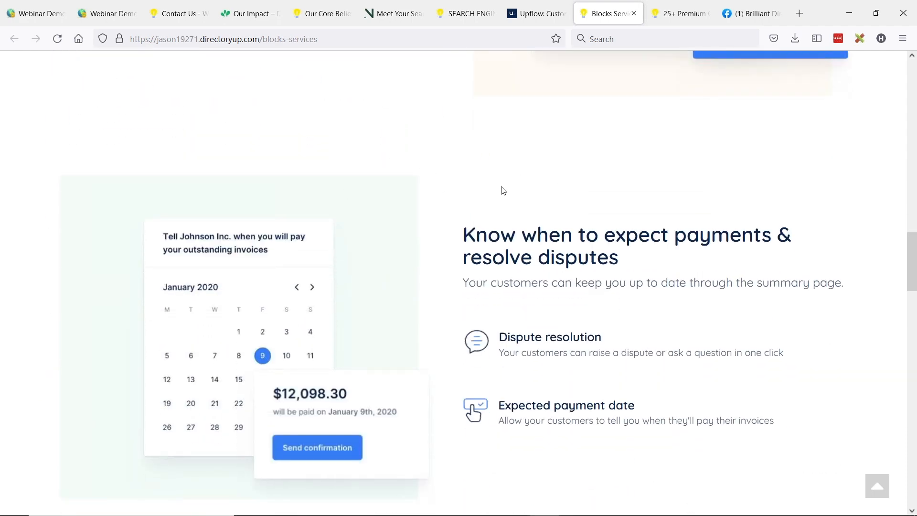
scroll(485, 238, down, 2)
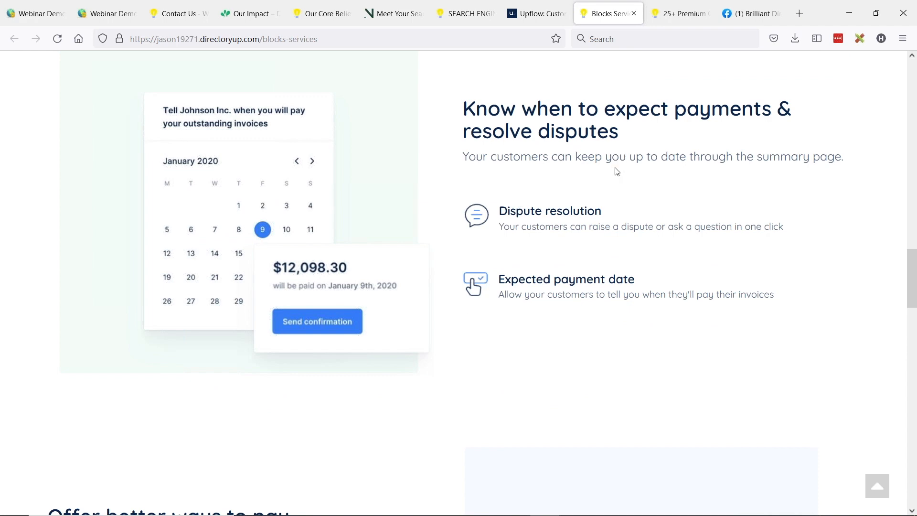
scroll(616, 171, down, 5)
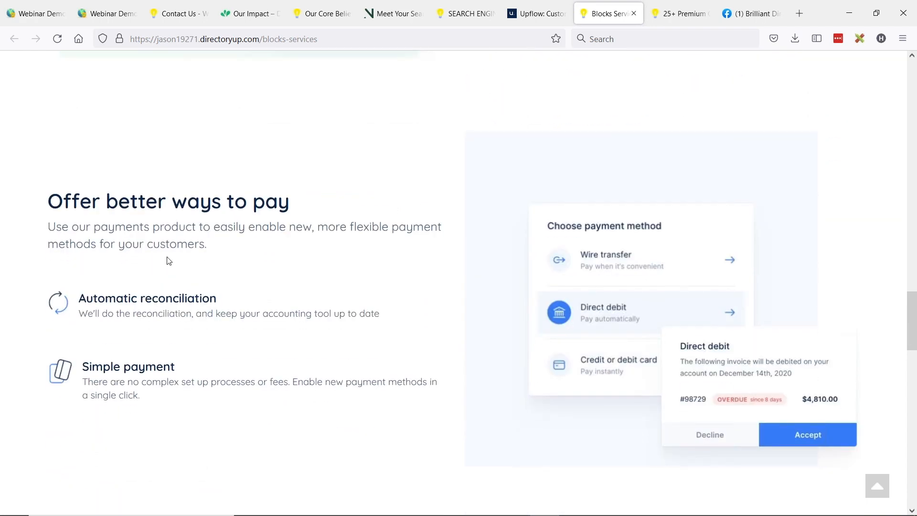
Step: Review the recreated "Keep exploring features" links, testimonial and "Put an end to unpaid invoices" call to action
scroll(317, 178, down, 7)
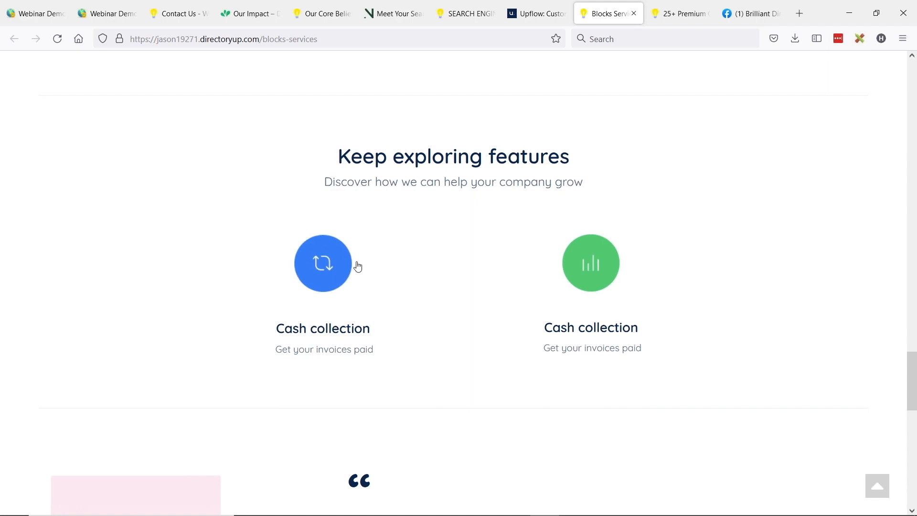
scroll(442, 205, down, 5)
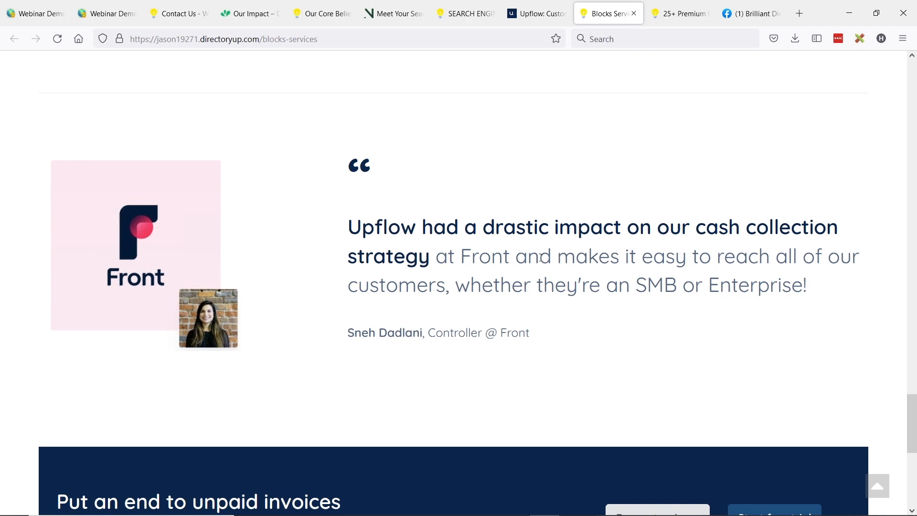
scroll(466, 243, down, 3)
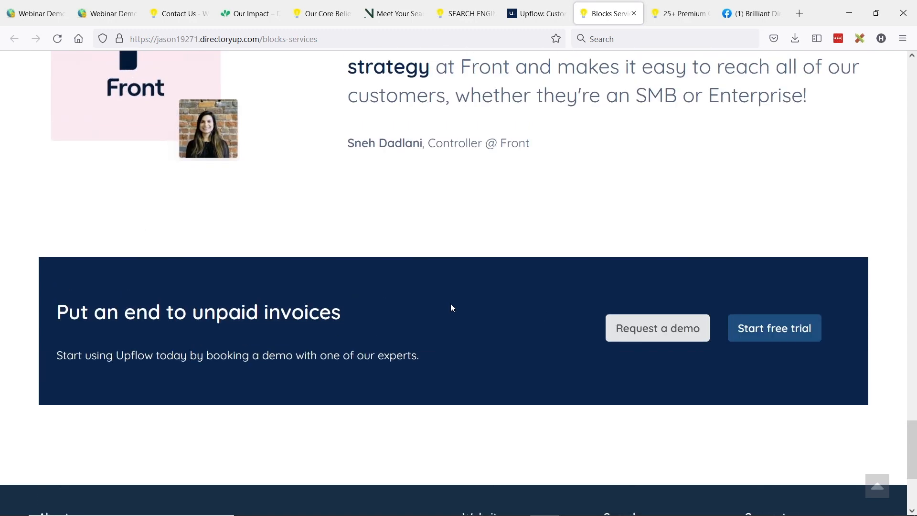
Step: Return to the directory admin's web page list and open the Blocks Services page for editing
scroll(429, 329, up, 1)
scroll(399, 352, up, 4)
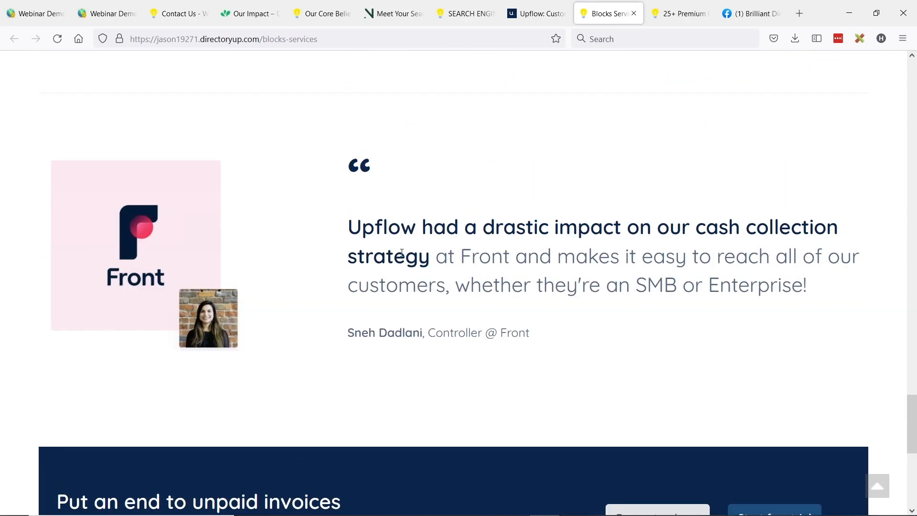
scroll(388, 280, up, 15)
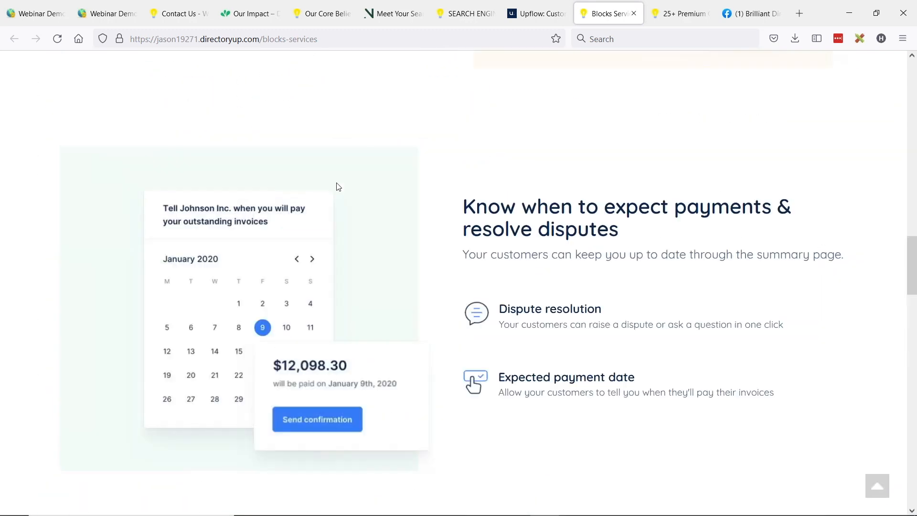
scroll(444, 221, up, 10)
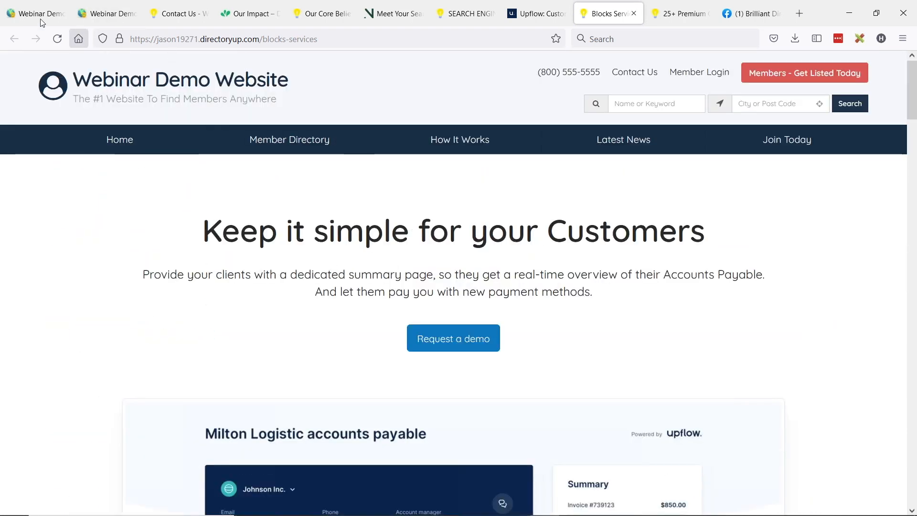
click(40, 20)
scroll(283, 224, up, 5)
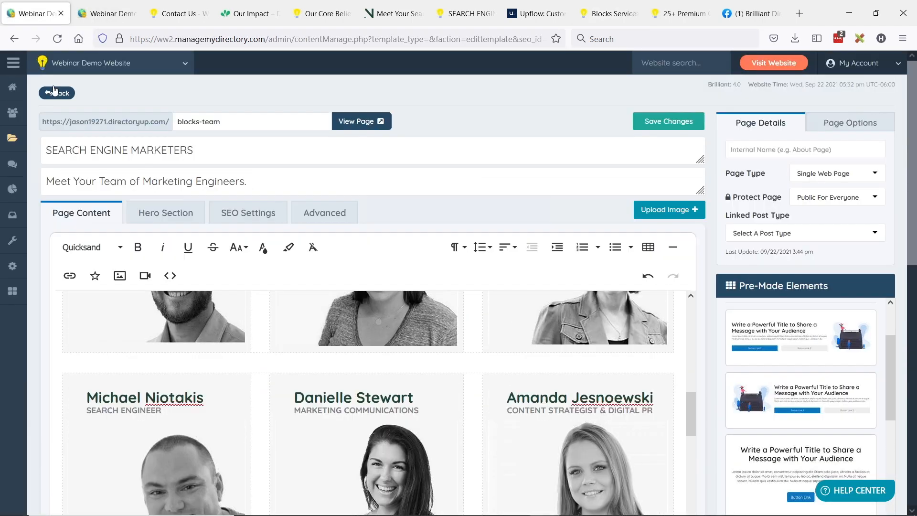
click(53, 94)
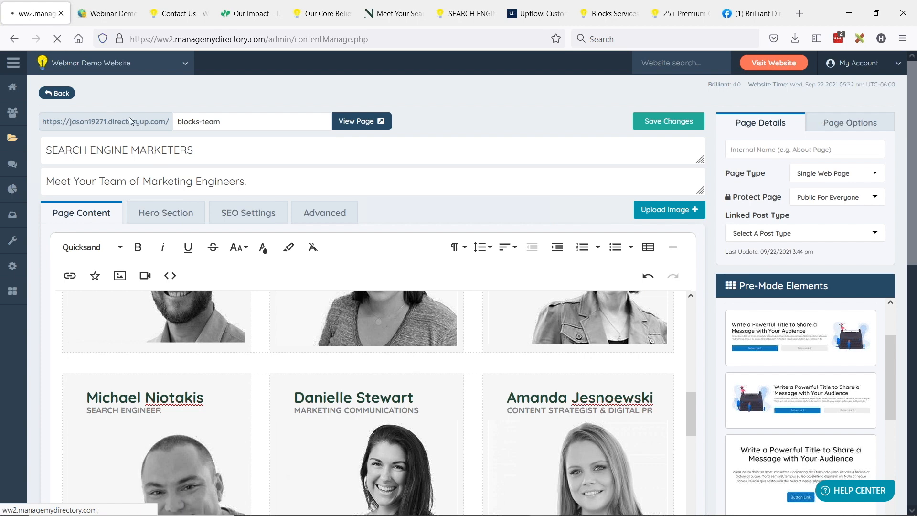
scroll(234, 192, down, 10)
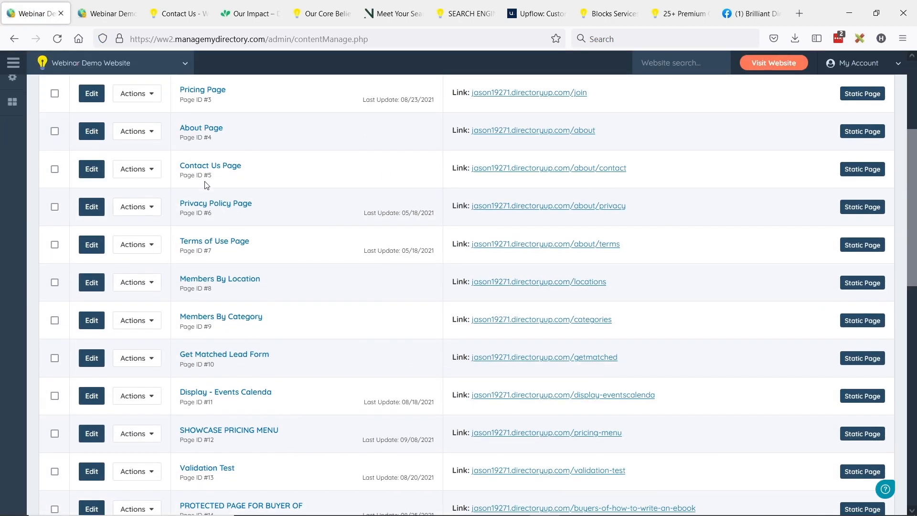
scroll(234, 192, down, 2)
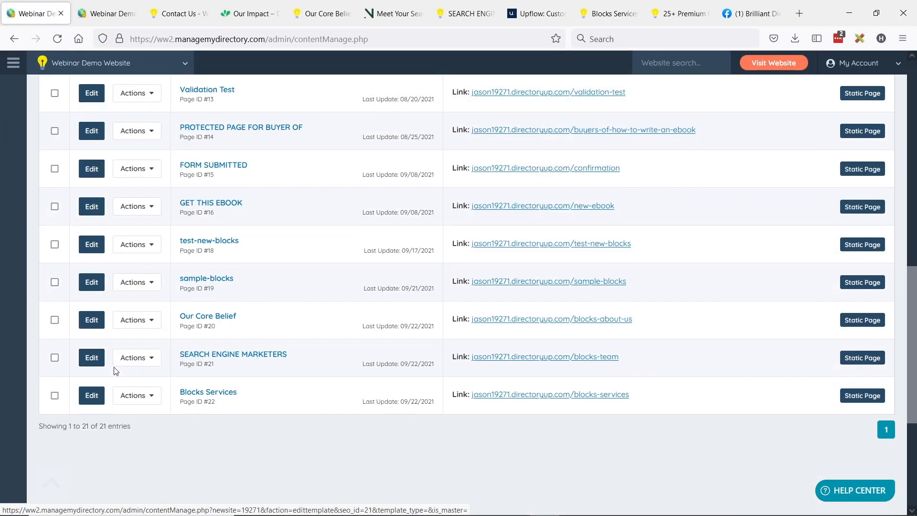
click(91, 395)
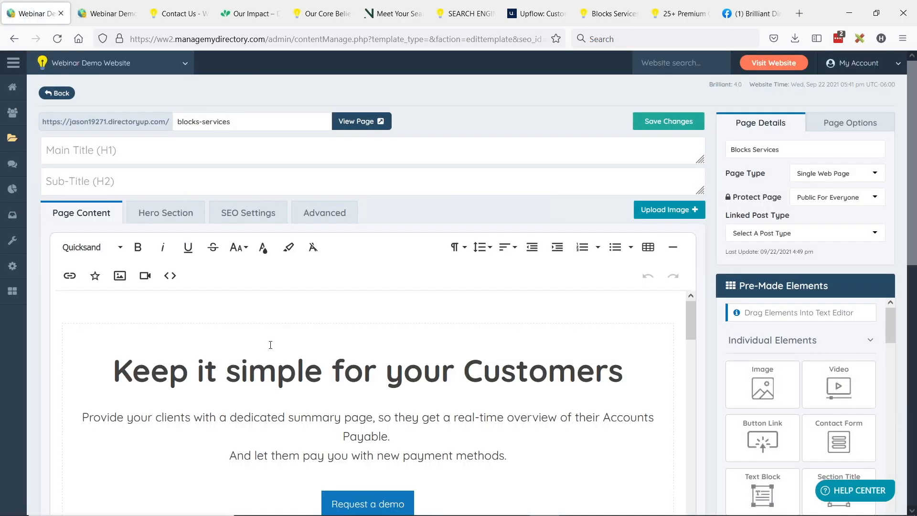
Step: Compare the pre-made Call to Action blocks with the "Keep it simple for your Customers" introduction and the image below it
scroll(655, 119, down, 2)
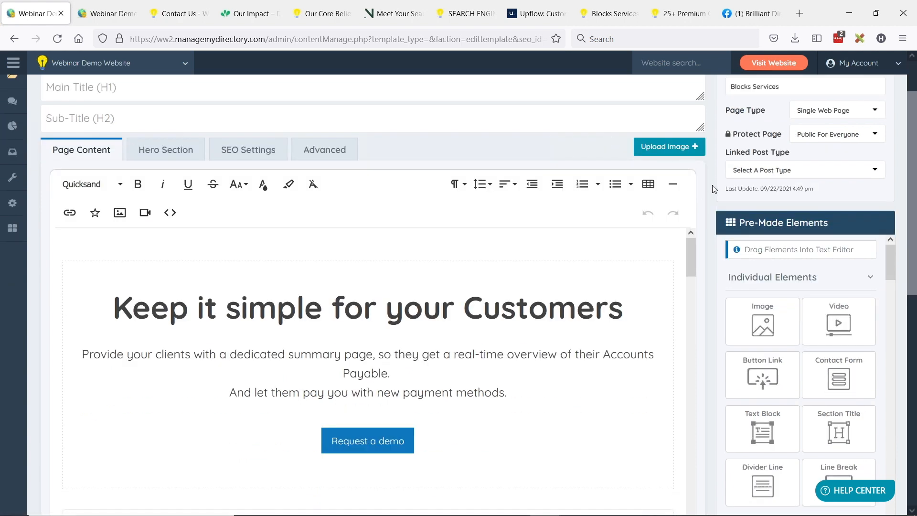
click(746, 276)
click(773, 308)
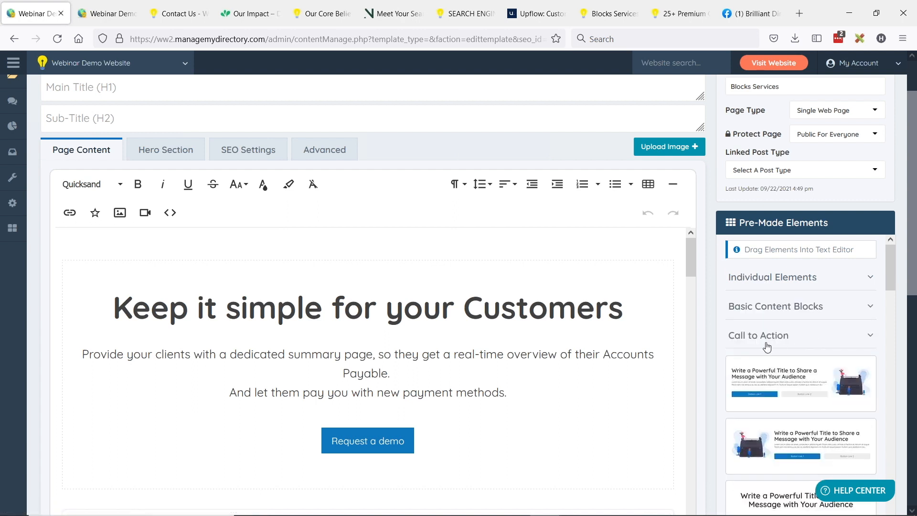
scroll(771, 363, down, 3)
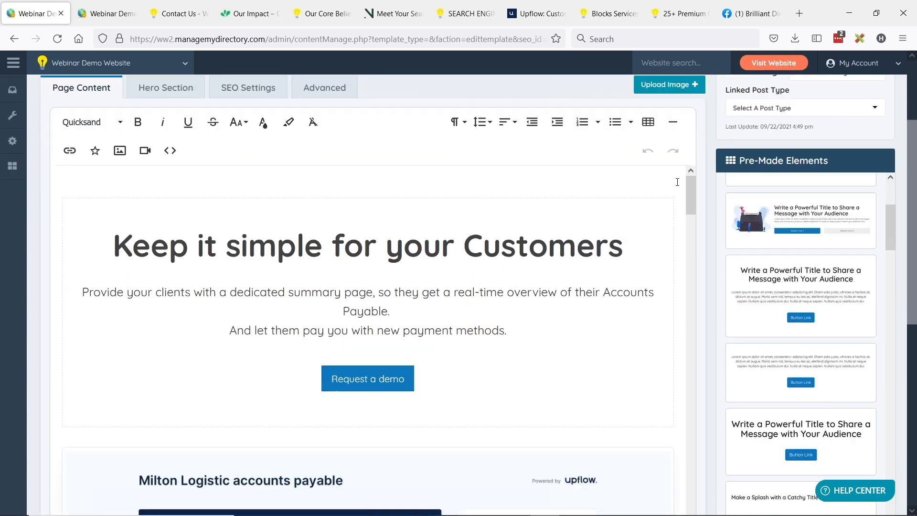
scroll(630, 205, down, 2)
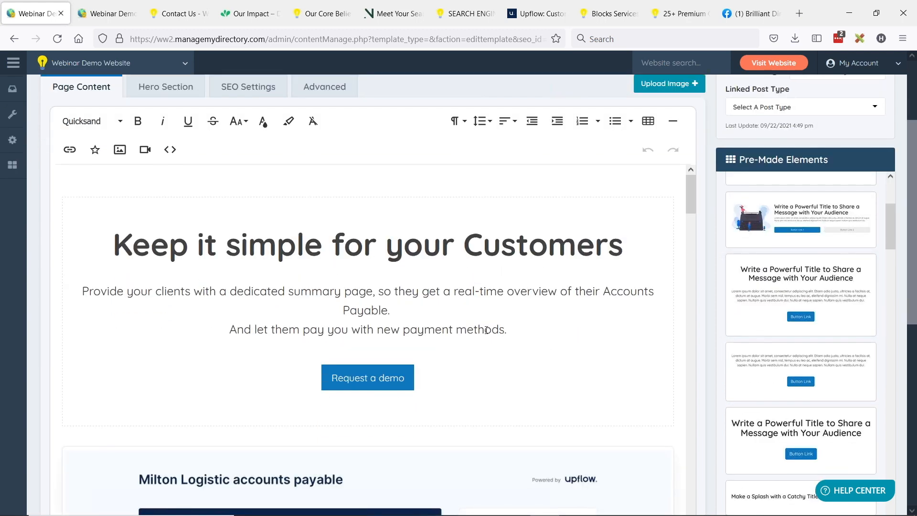
scroll(452, 296, down, 5)
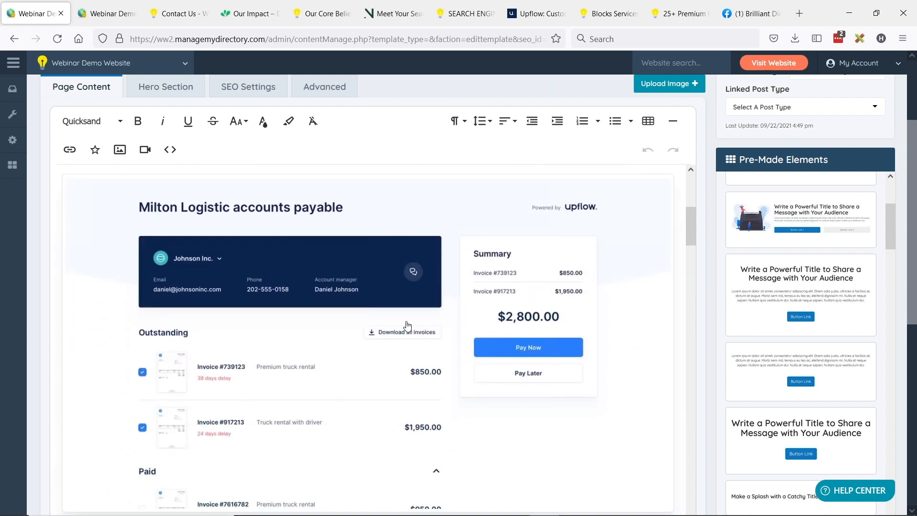
scroll(794, 290, up, 5)
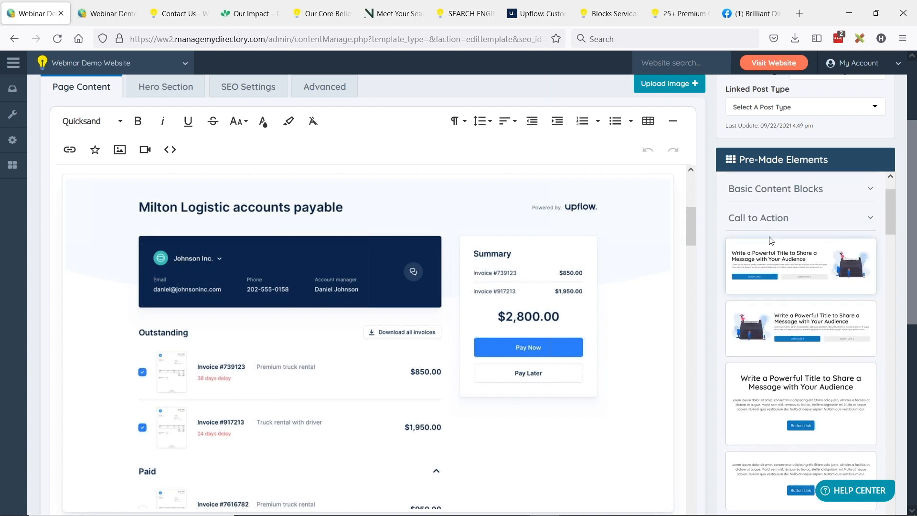
Step: Insert the pre-made Features block with two rows of four icon sections between the brand logos and "Keep your clients up to date"
click(762, 224)
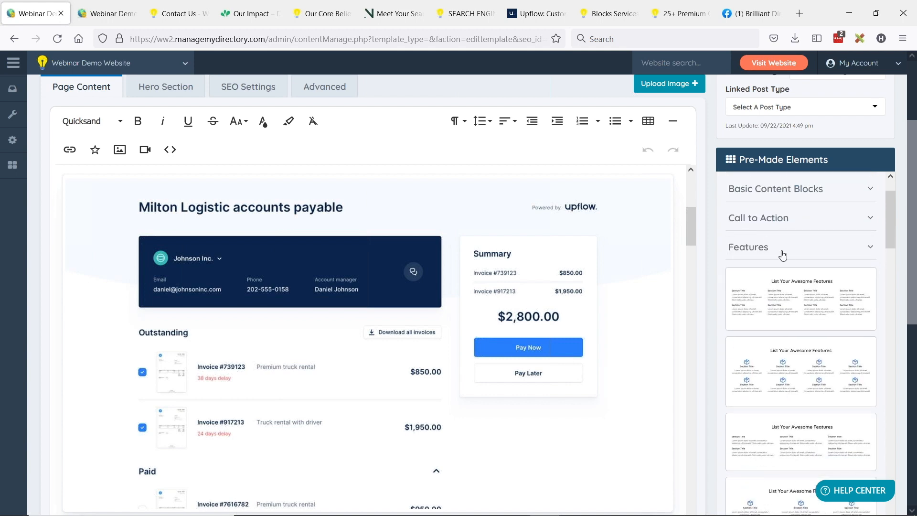
scroll(545, 300, down, 2)
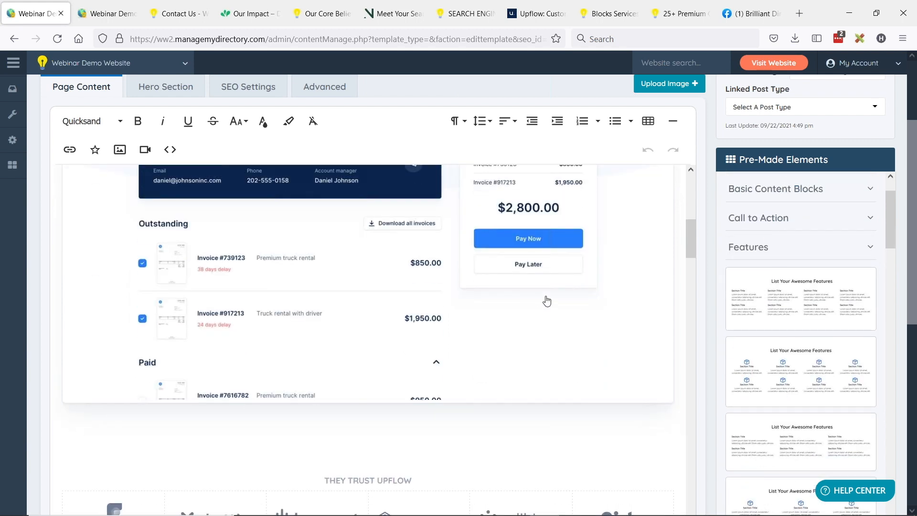
scroll(547, 294, down, 1)
scroll(547, 296, down, 2)
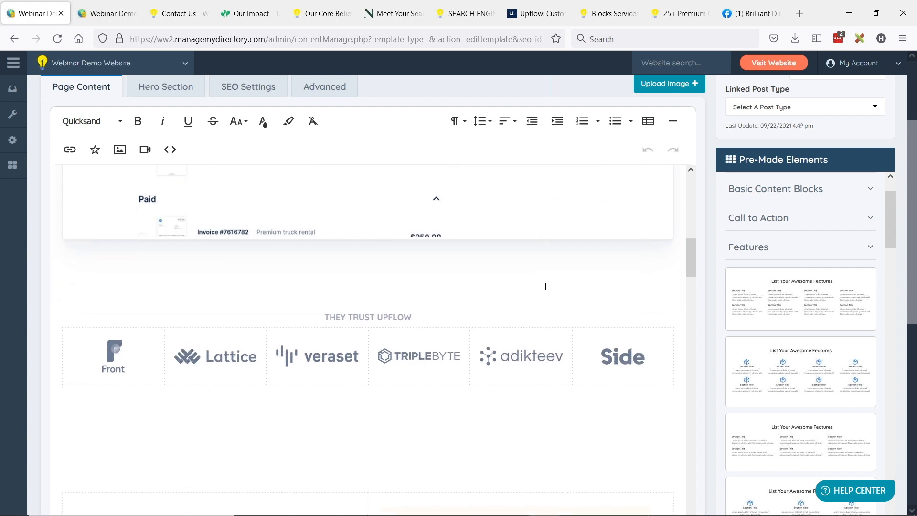
scroll(545, 287, up, 3)
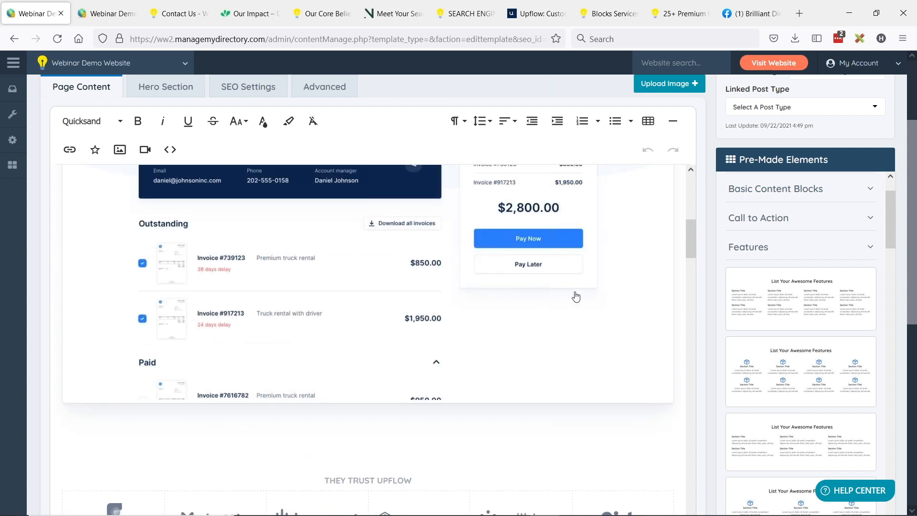
scroll(520, 268, down, 4)
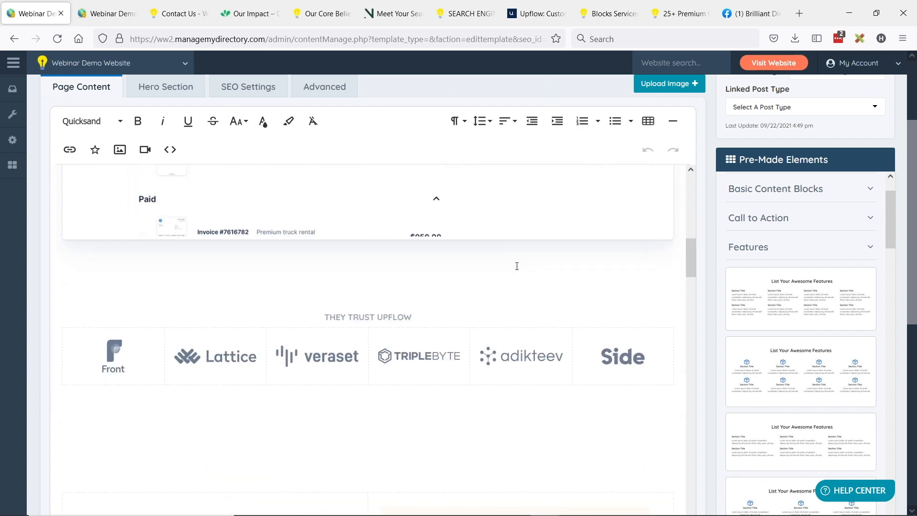
scroll(523, 239, down, 2)
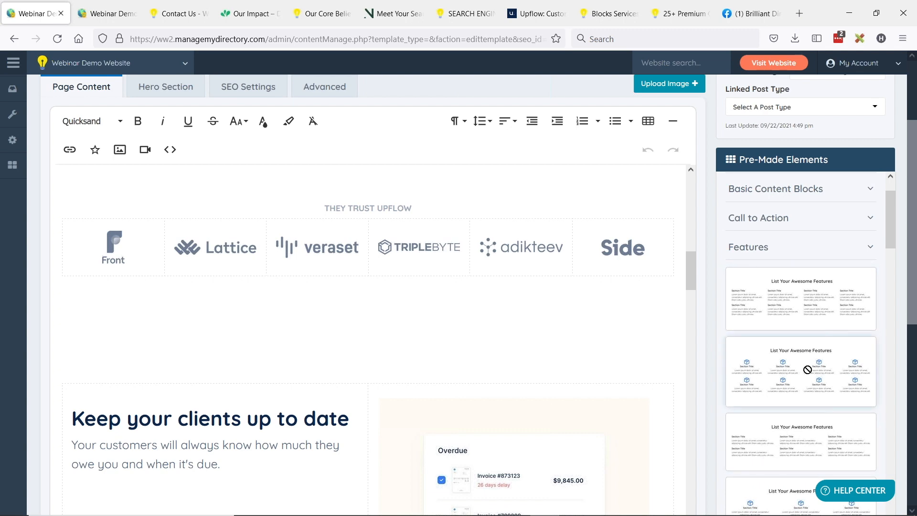
drag(802, 368, 382, 343)
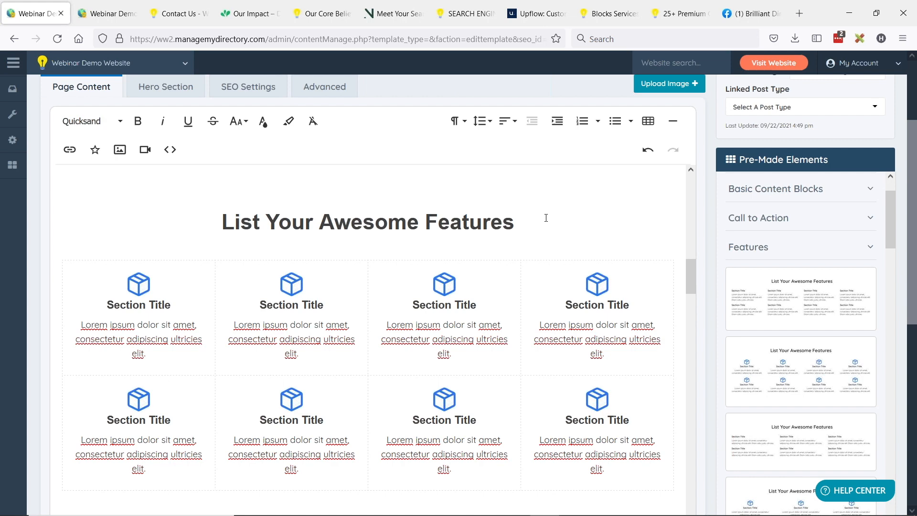
Step: Add two empty columns after the last column of the "List Your Awesome Features" table to match the six-logo row
scroll(146, 249, up, 3)
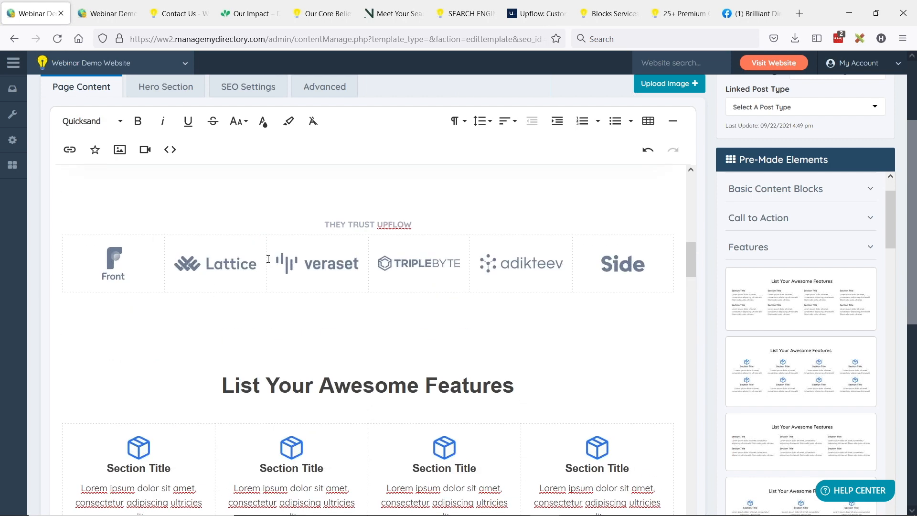
scroll(400, 291, down, 3)
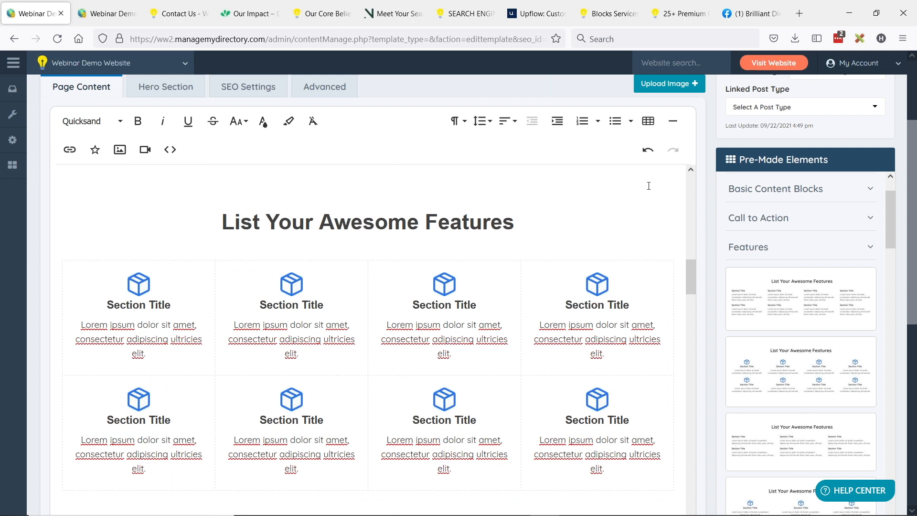
click(666, 265)
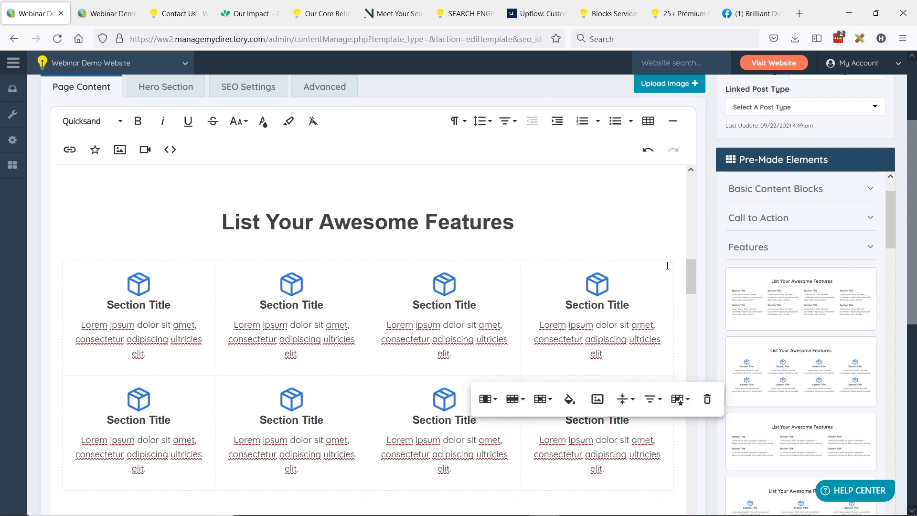
click(491, 404)
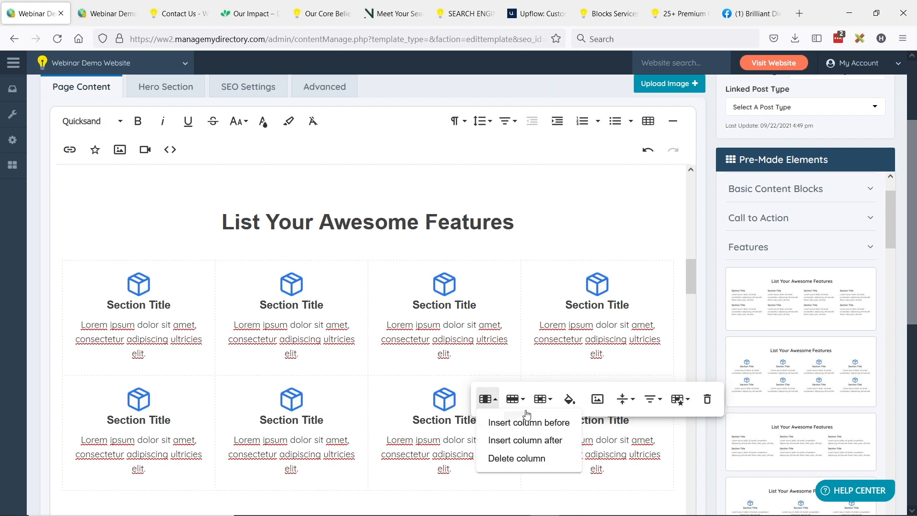
click(544, 440)
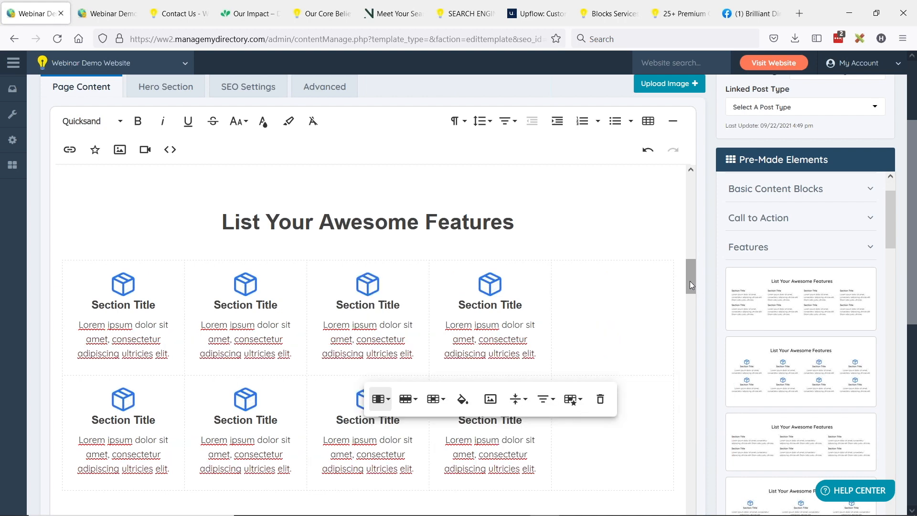
click(666, 269)
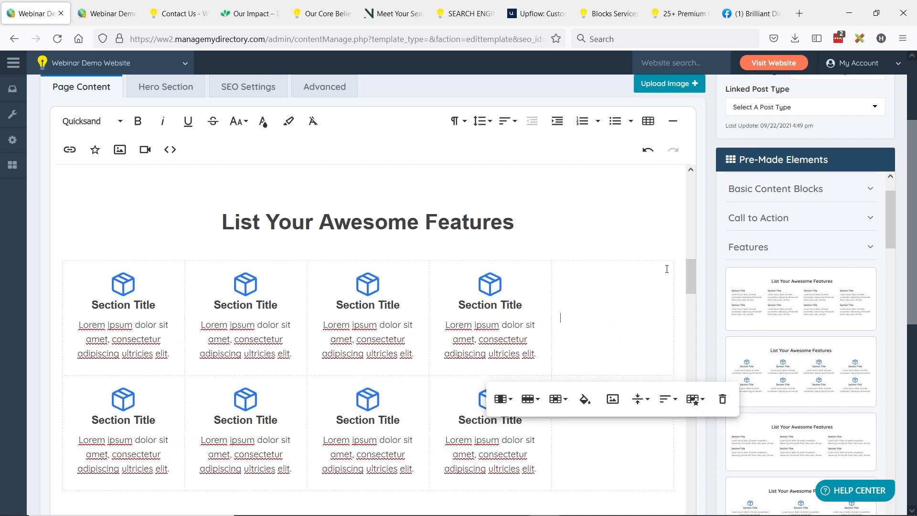
click(515, 400)
click(569, 439)
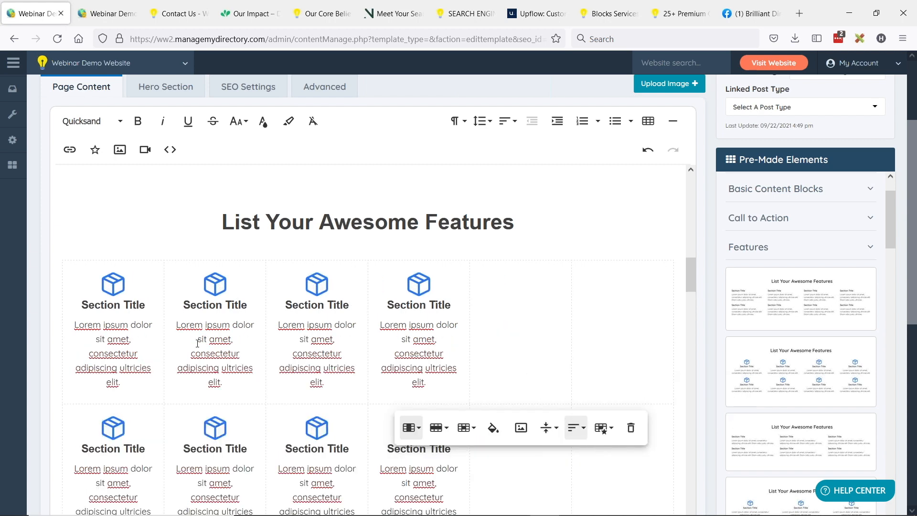
Step: Delete the second row of icon sections from the "List Your Awesome Features" table
scroll(198, 343, down, 2)
click(72, 306)
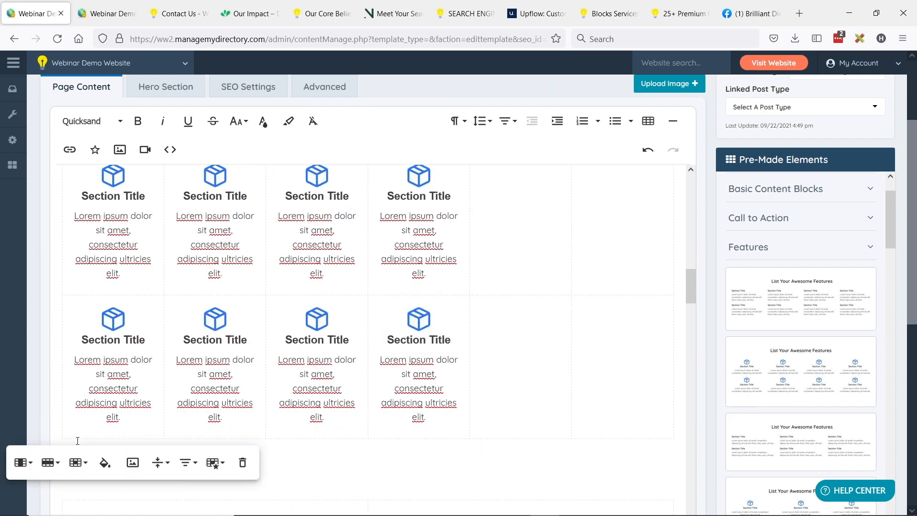
click(50, 462)
scroll(81, 477, down, 1)
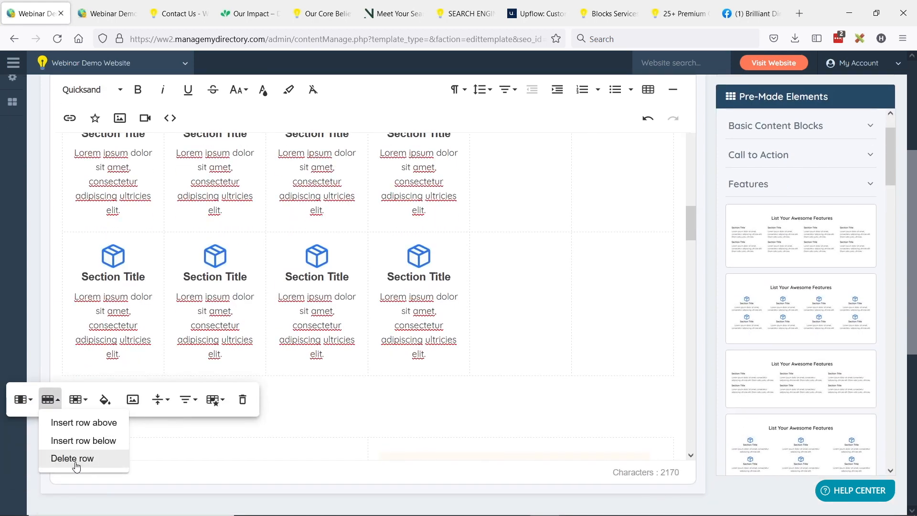
click(84, 458)
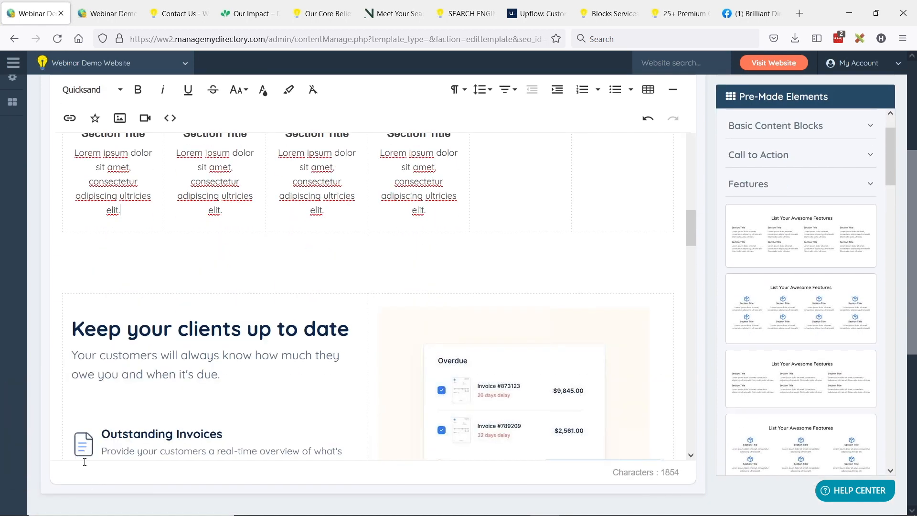
Step: Delete the section titles and placeholder text under the four icons in the "List Your Awesome Features" table
scroll(428, 285, up, 2)
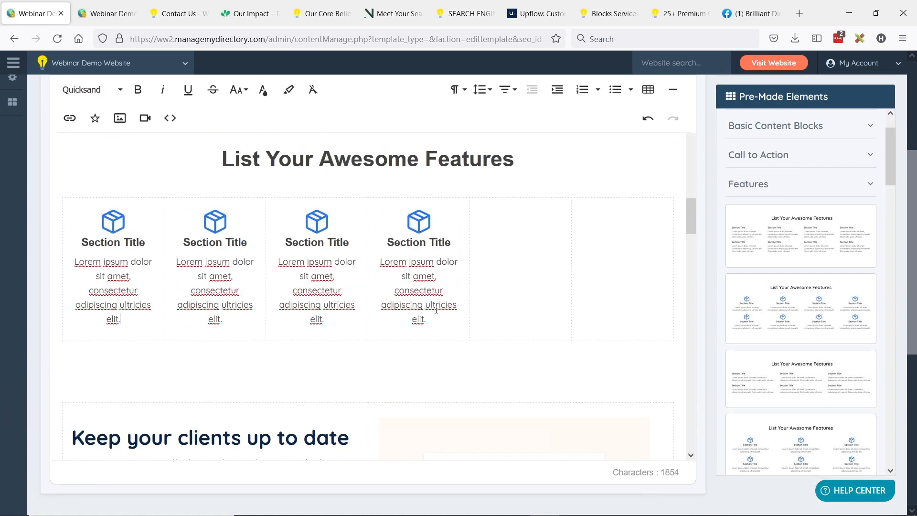
drag(437, 321, 401, 218)
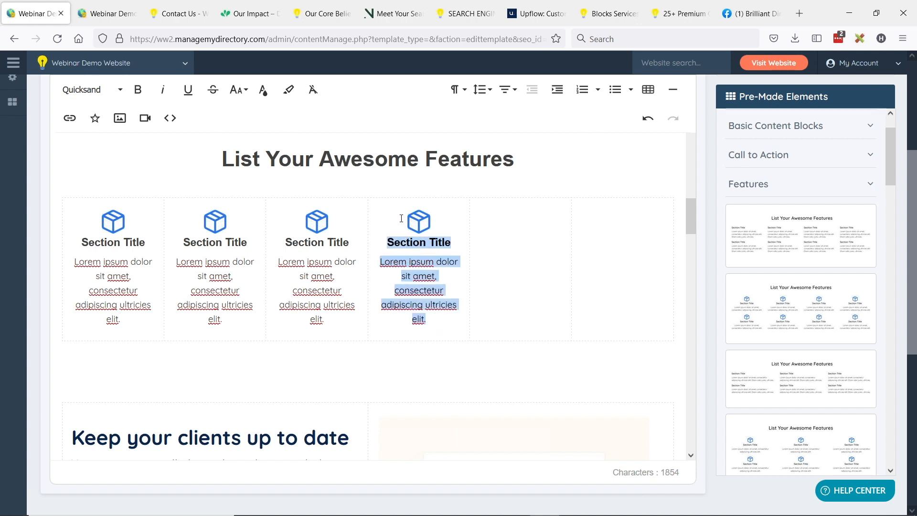
key(BackSpace)
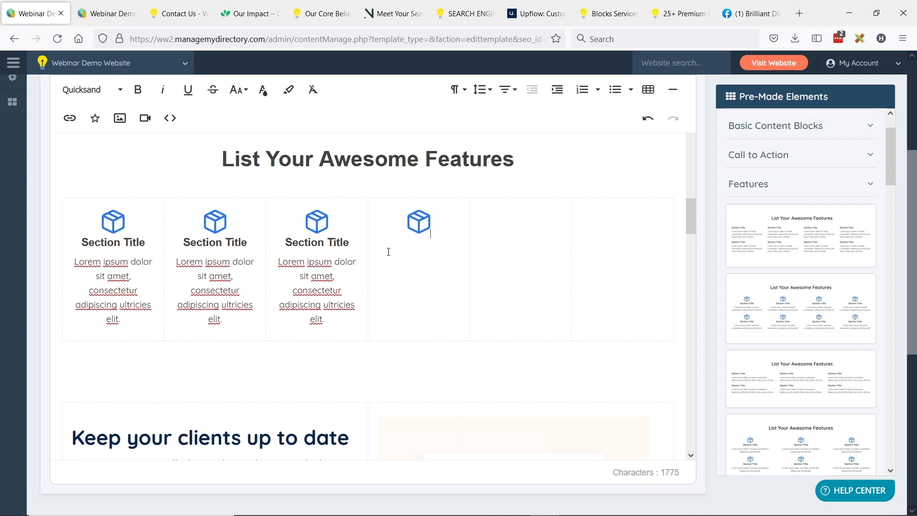
drag(324, 324, 276, 242)
key(BackSpace)
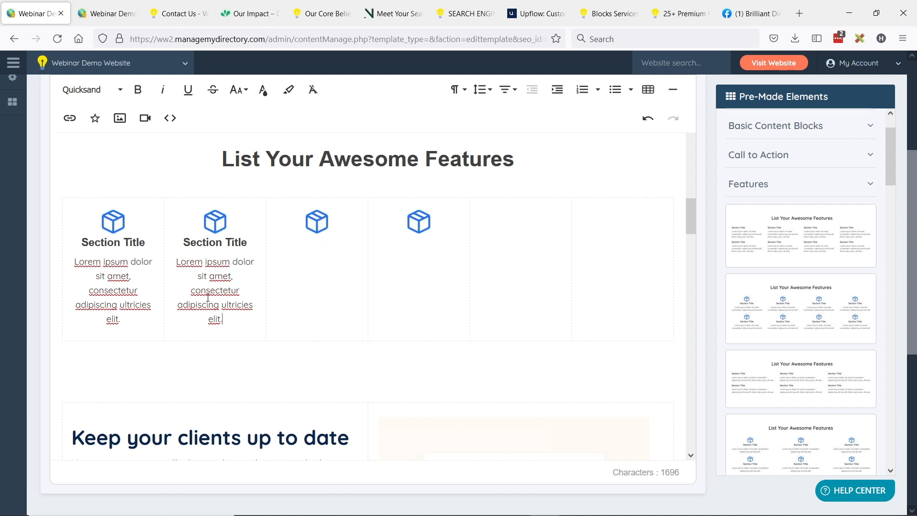
drag(223, 320, 181, 244)
key(BackSpace)
drag(123, 321, 79, 242)
key(BackSpace)
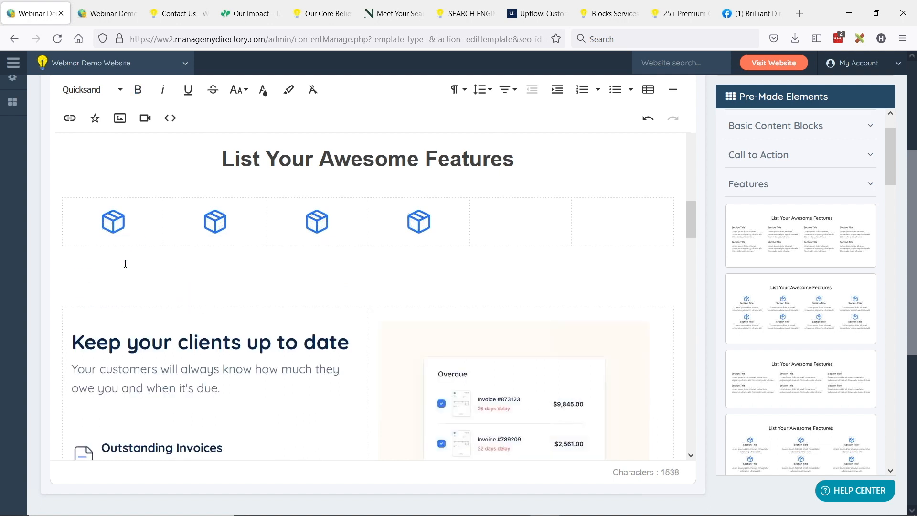
Step: Copy the fourth column's cube icon into the two empty columns and remove the blank line under the fifth column's icon
click(421, 225)
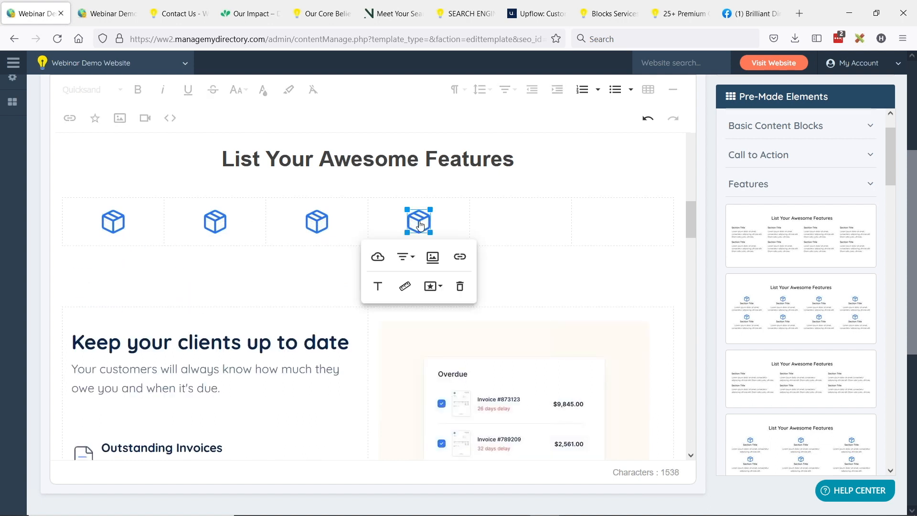
click(516, 224)
key(ctrl+v)
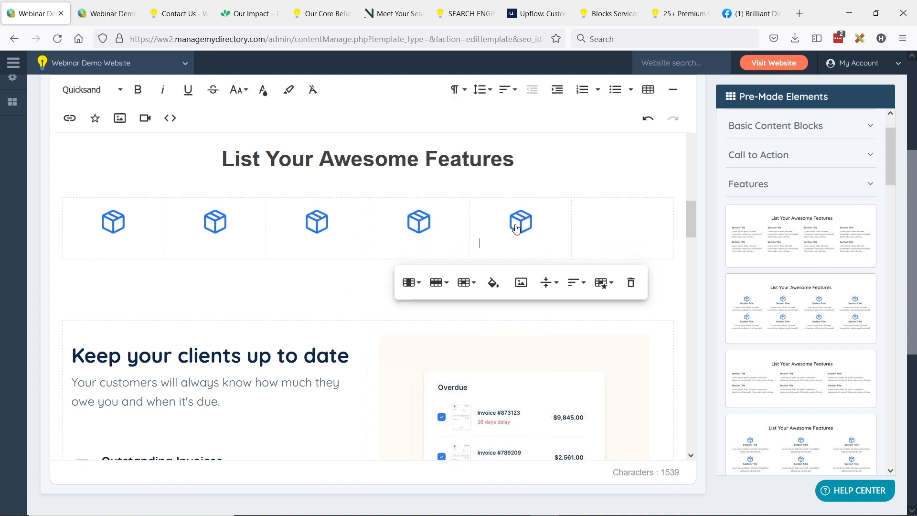
click(603, 225)
key(ctrl+v)
click(508, 248)
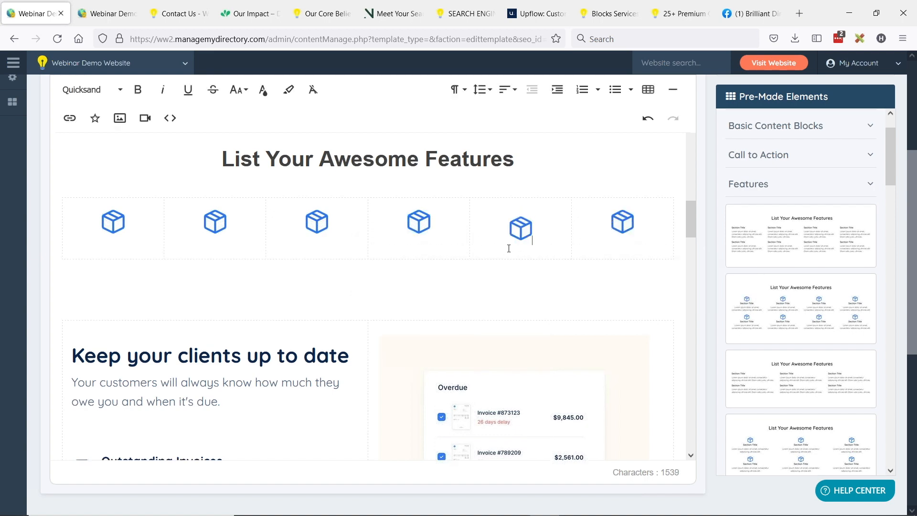
Step: Remove the blank line between the "List Your Awesome Features" heading and the icon row
click(588, 254)
click(401, 253)
key(BackSpace)
click(102, 245)
key(BackSpace)
Step: Vertically centre the icons in the cells of the "List Your Awesome Features" row, including the last column
click(543, 223)
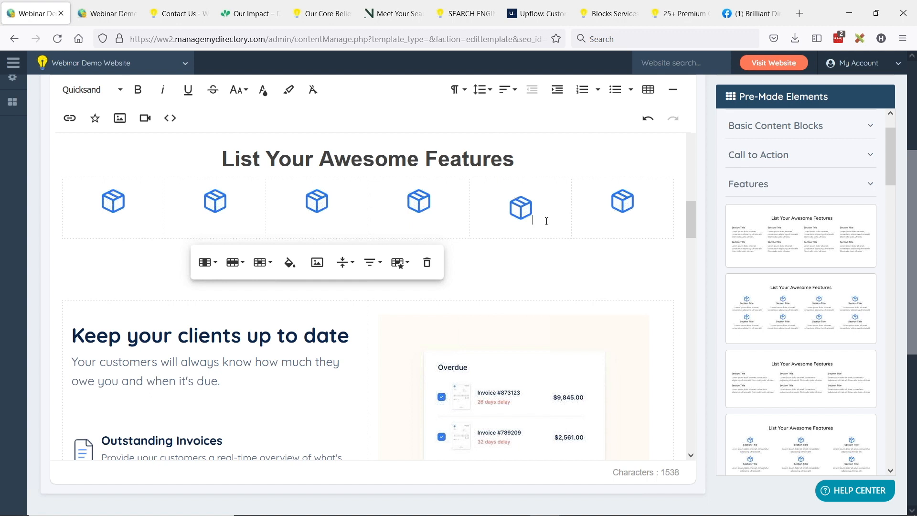
click(344, 263)
click(359, 304)
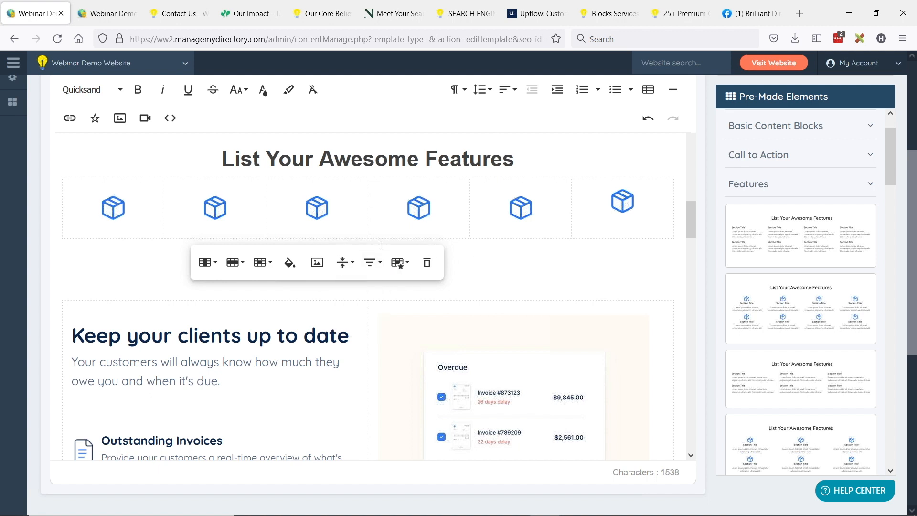
click(600, 226)
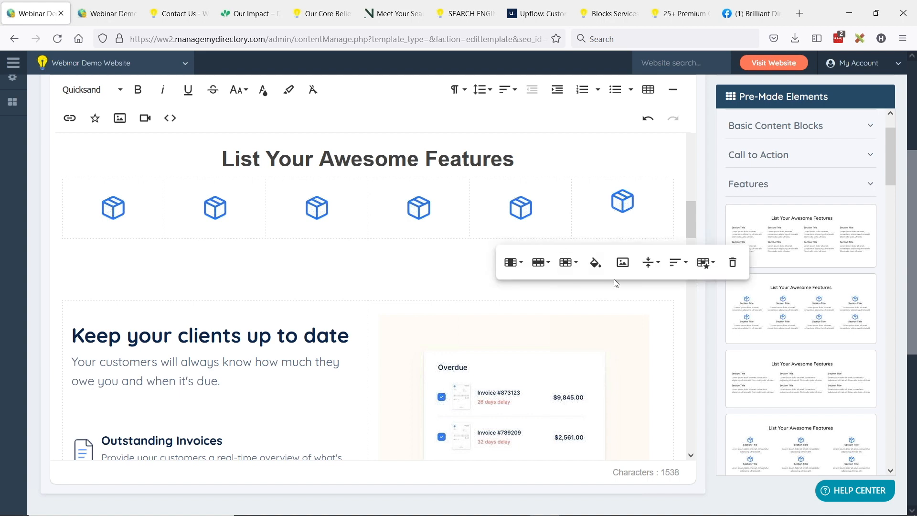
click(650, 262)
click(660, 324)
Step: Replace the last column's cube icon with a copy of the fifth column's icon and remove the blank line beneath it
click(620, 230)
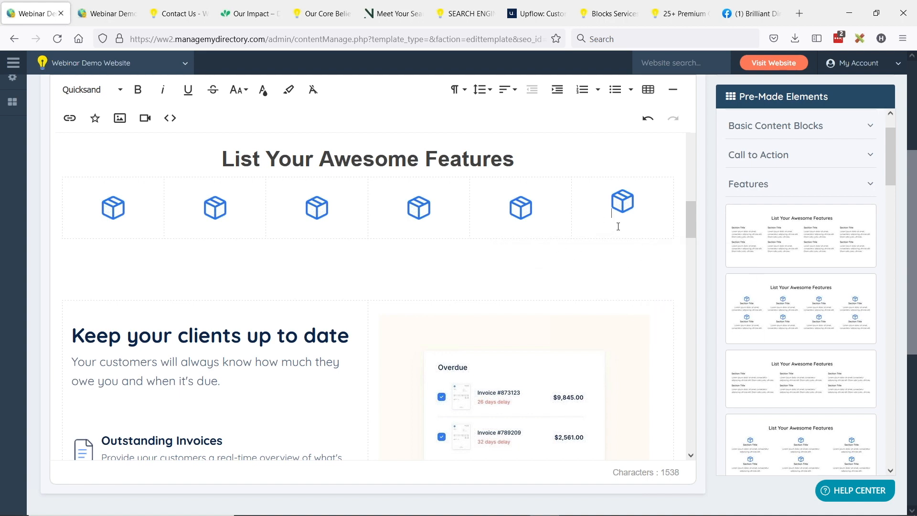
key(Delete)
click(519, 203)
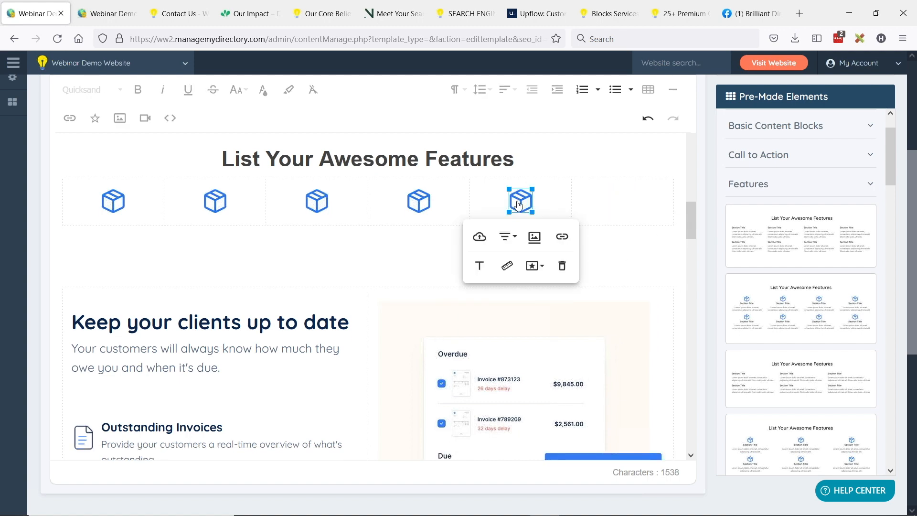
click(640, 203)
key(ctrl+v)
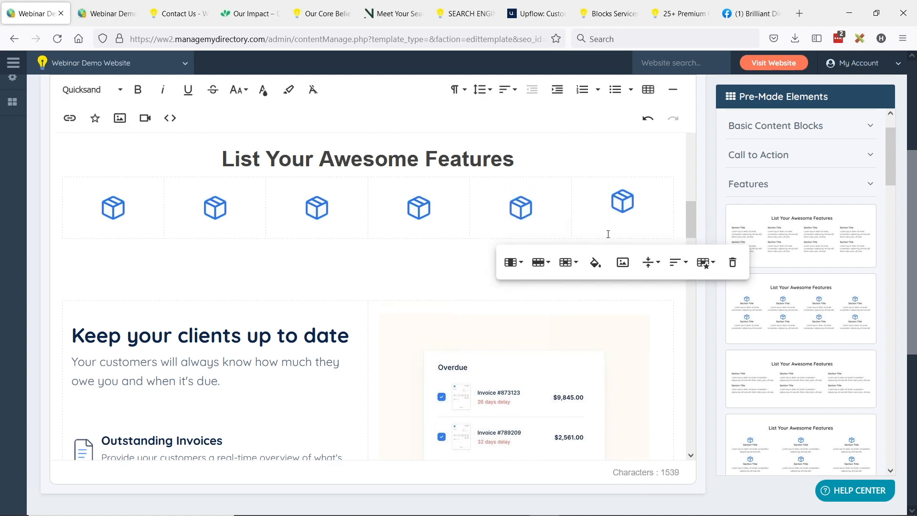
key(BackSpace)
click(326, 273)
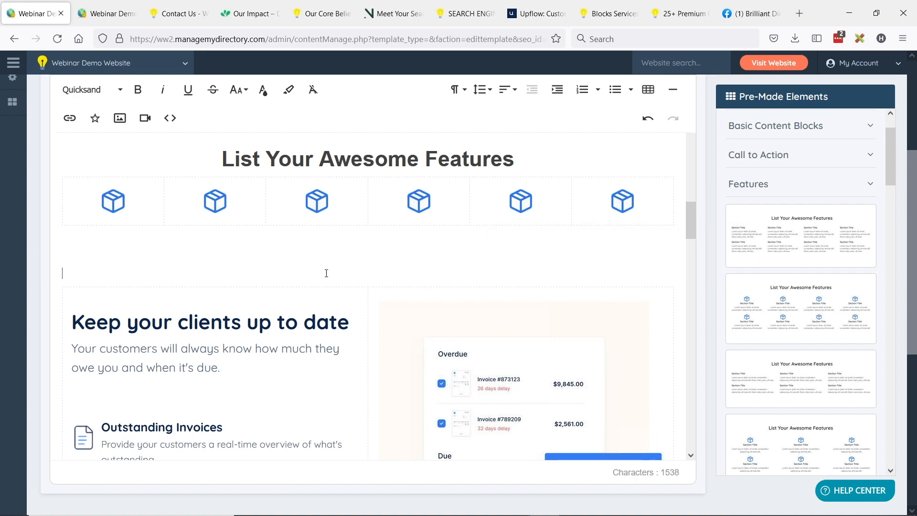
Step: View the image replacement options for the first cube icon, then close them
scroll(156, 227, up, 2)
click(113, 281)
click(71, 315)
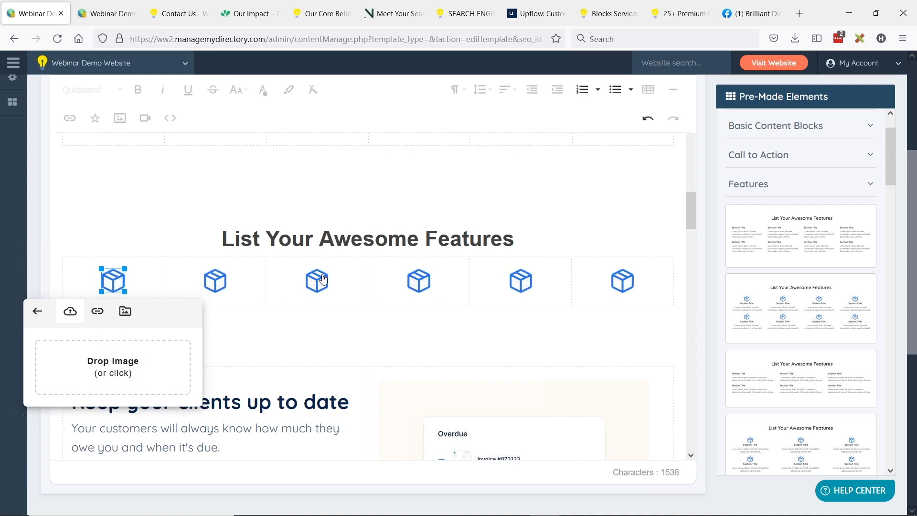
click(296, 349)
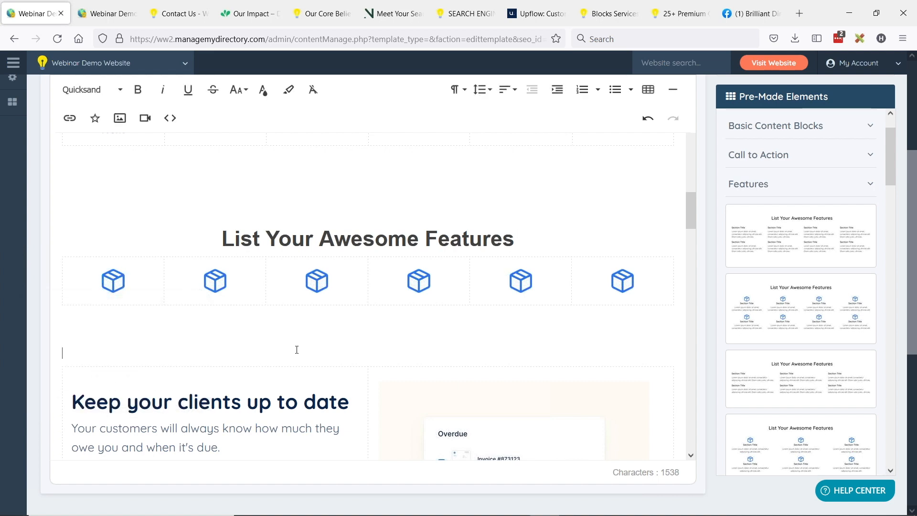
Step: Compare the pre-made Content blocks with the "Keep your clients up to date" section and its two icon items
scroll(299, 258, up, 3)
scroll(354, 263, down, 5)
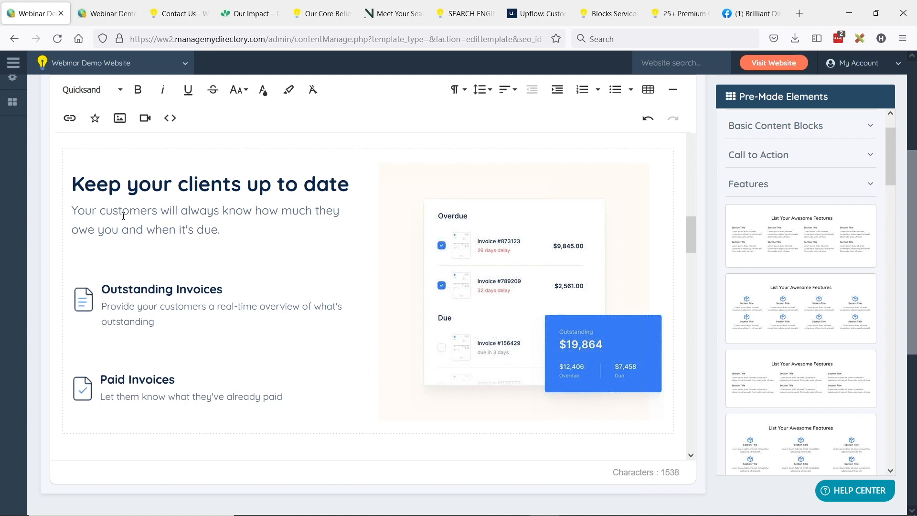
scroll(764, 268, up, 2)
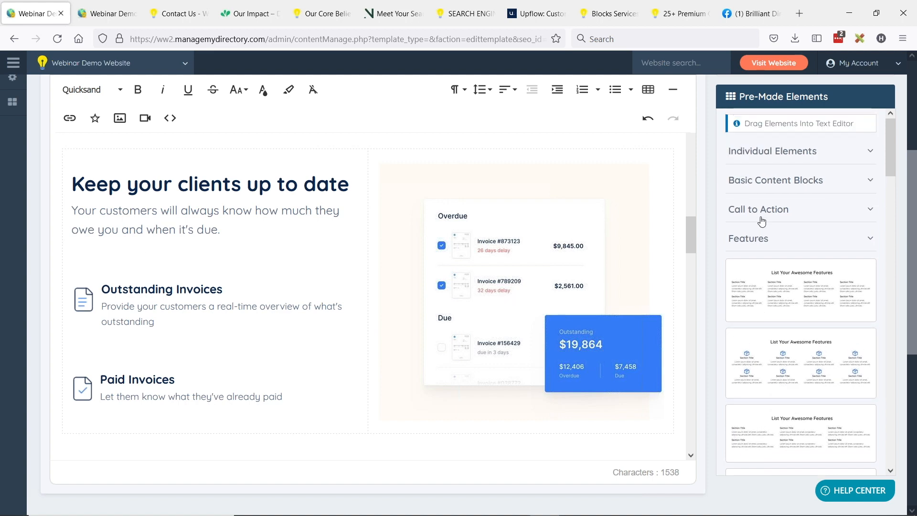
click(757, 238)
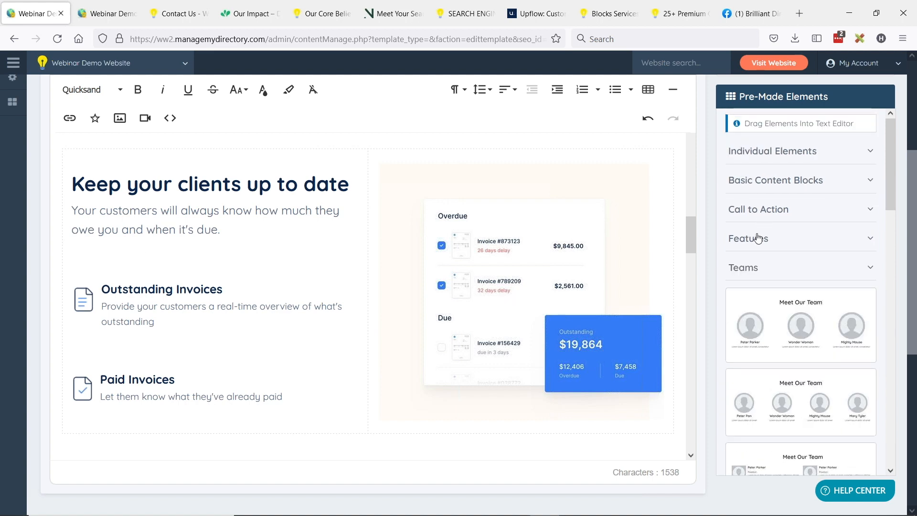
click(761, 268)
scroll(771, 256, down, 6)
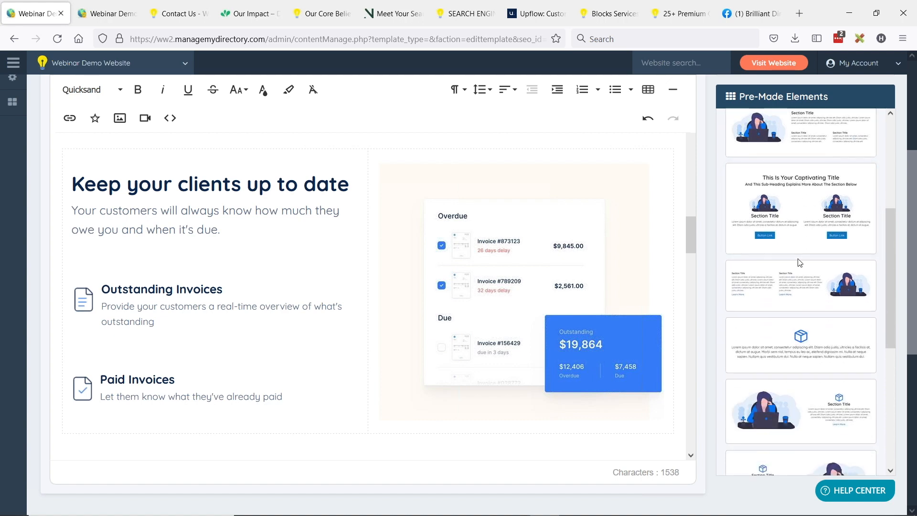
scroll(800, 262, up, 4)
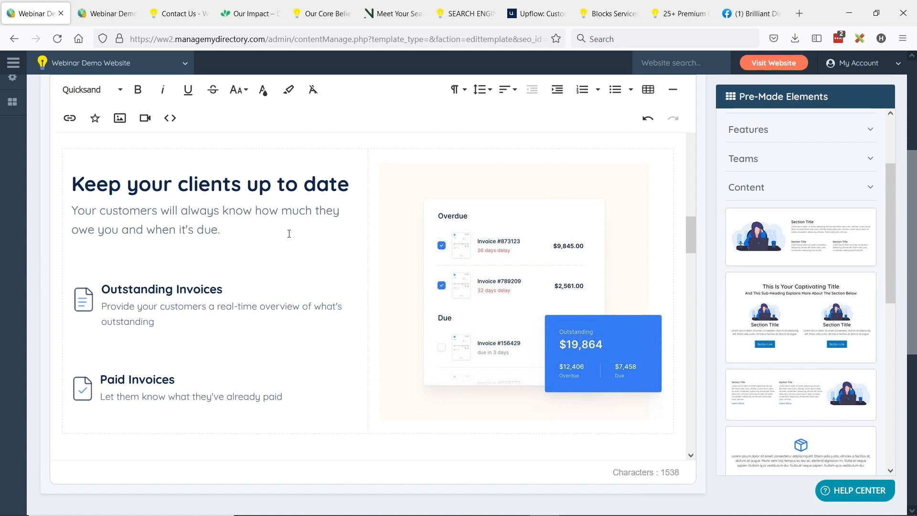
scroll(287, 232, up, 1)
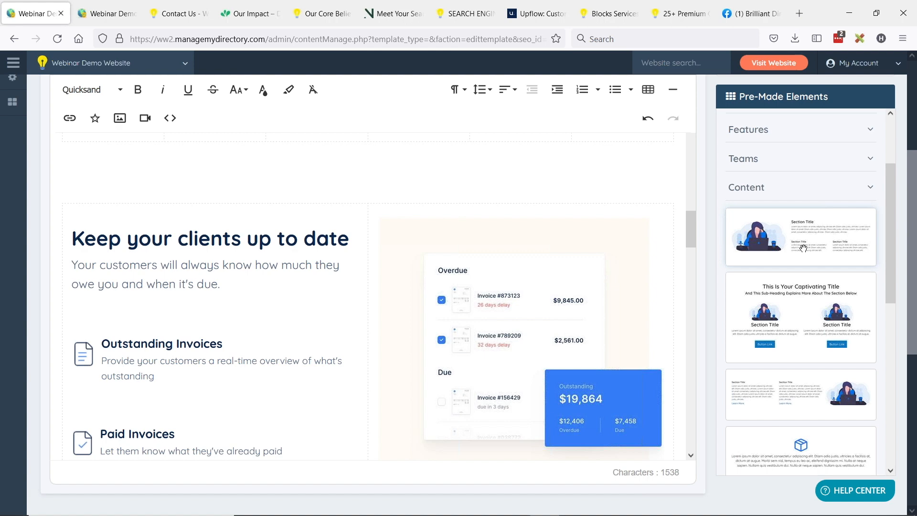
scroll(769, 200, up, 2)
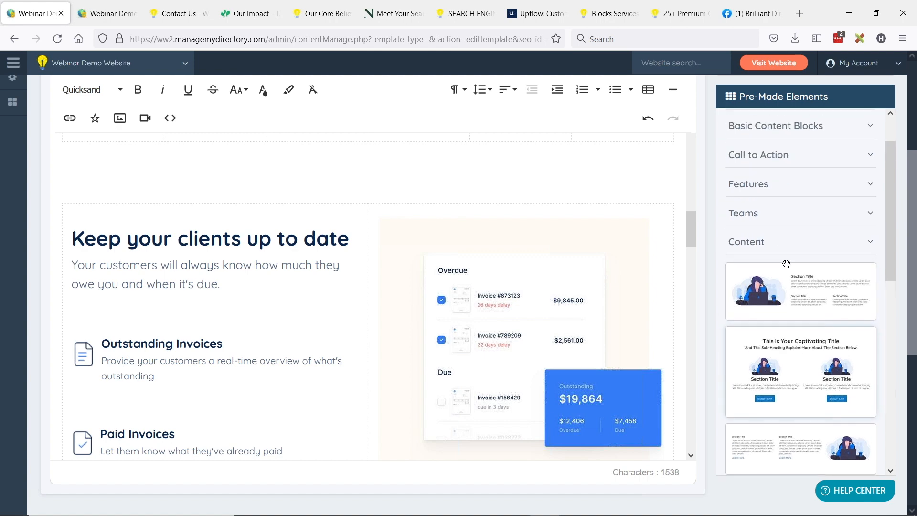
Step: Insert the pre-made Features block with text and two icon sections beside a right-hand phone image near "Keep your clients up to date"
click(769, 195)
scroll(800, 280, down, 3)
scroll(800, 281, down, 4)
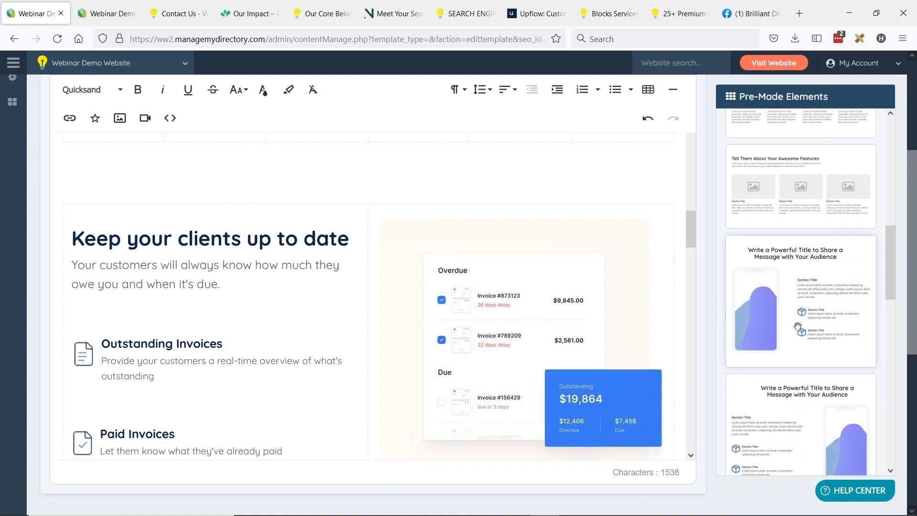
scroll(810, 394, down, 1)
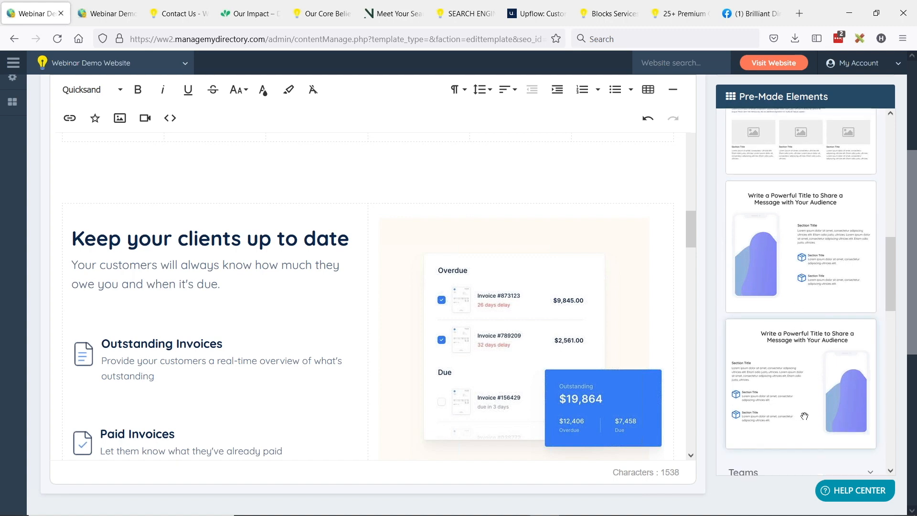
scroll(286, 289, down, 1)
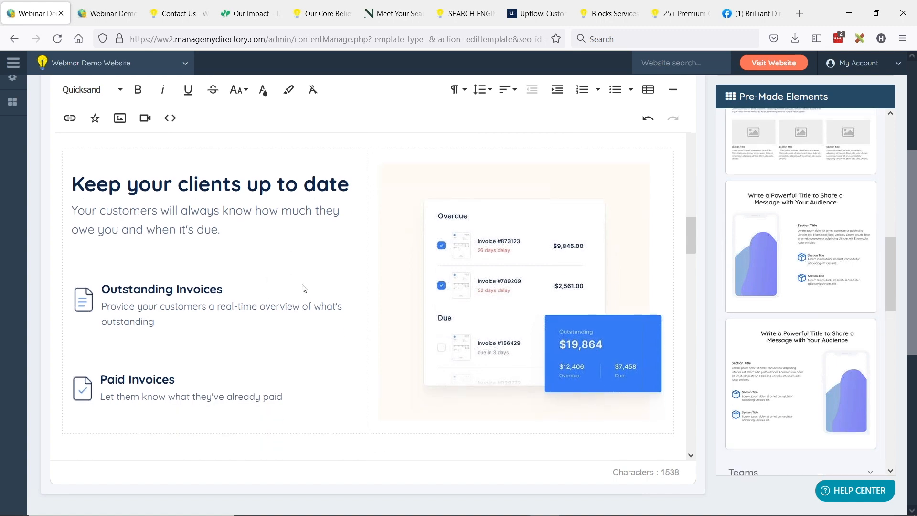
drag(773, 395, 405, 252)
scroll(280, 262, up, 1)
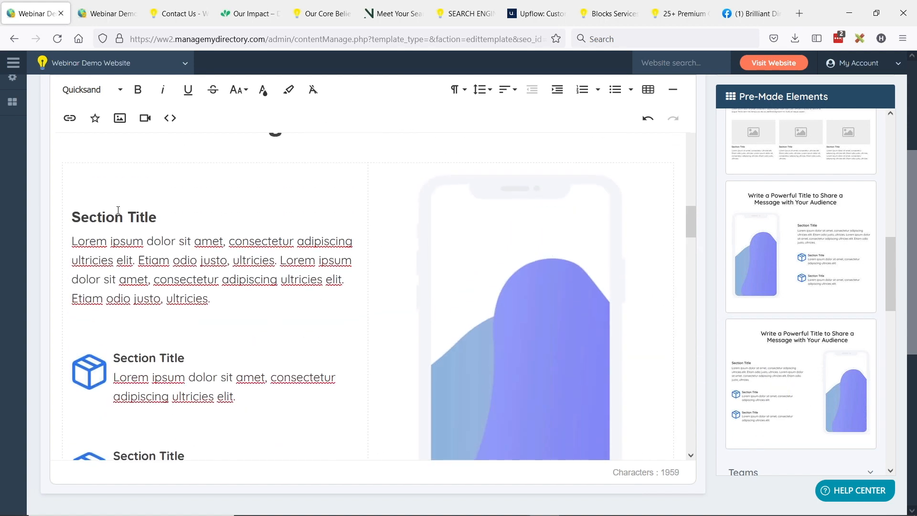
scroll(301, 255, down, 2)
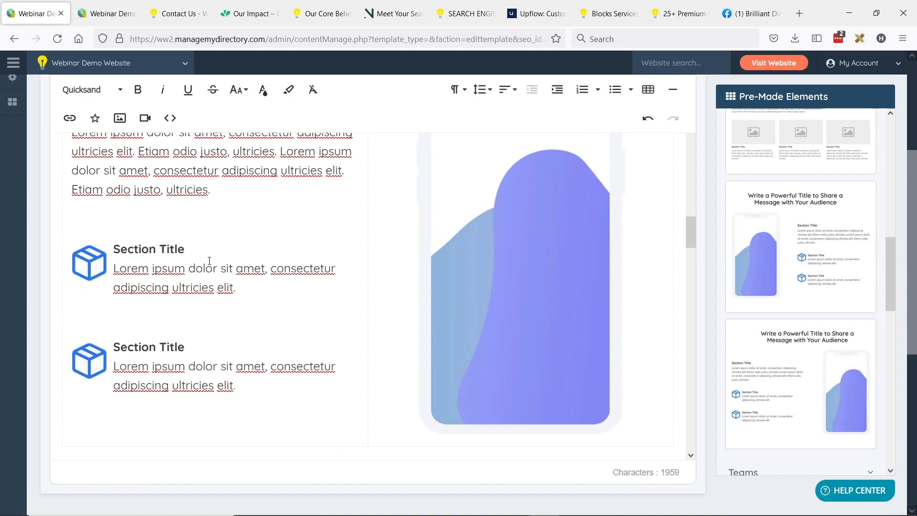
scroll(224, 263, down, 2)
scroll(249, 267, up, 2)
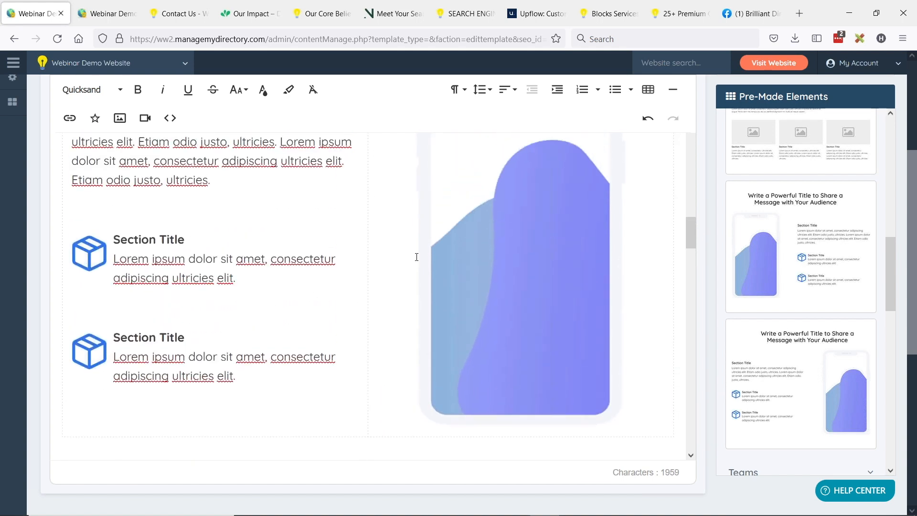
Step: Check the image options of the block's upper cube icon and undo the insertion of the phone image block
click(89, 262)
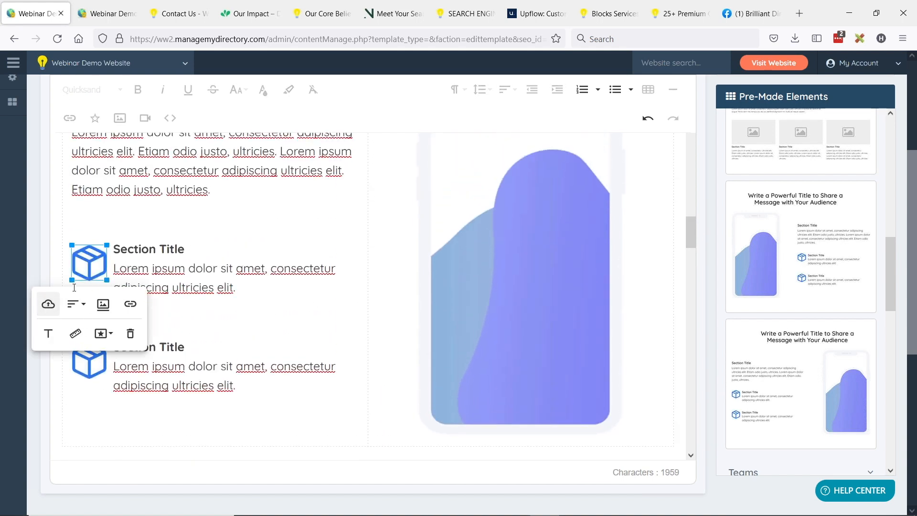
scroll(69, 217, up, 2)
click(97, 175)
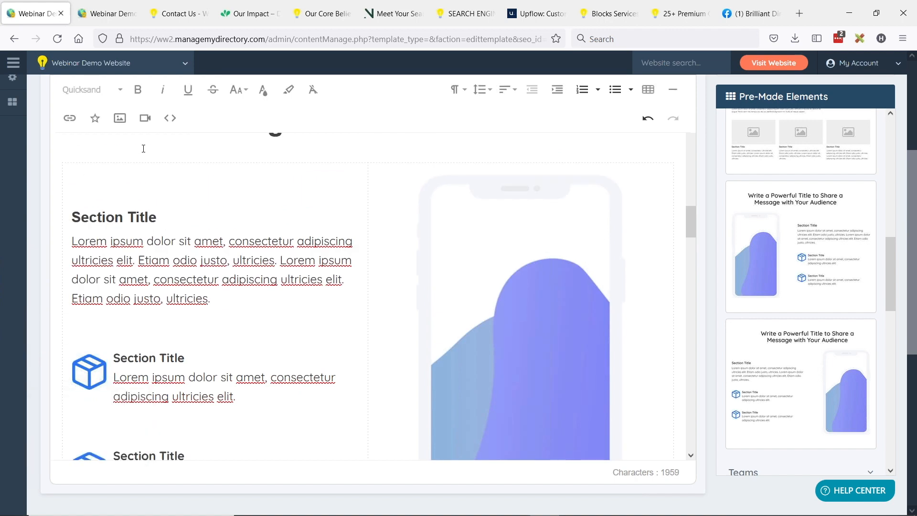
key(ctrl+z)
scroll(377, 219, up, 2)
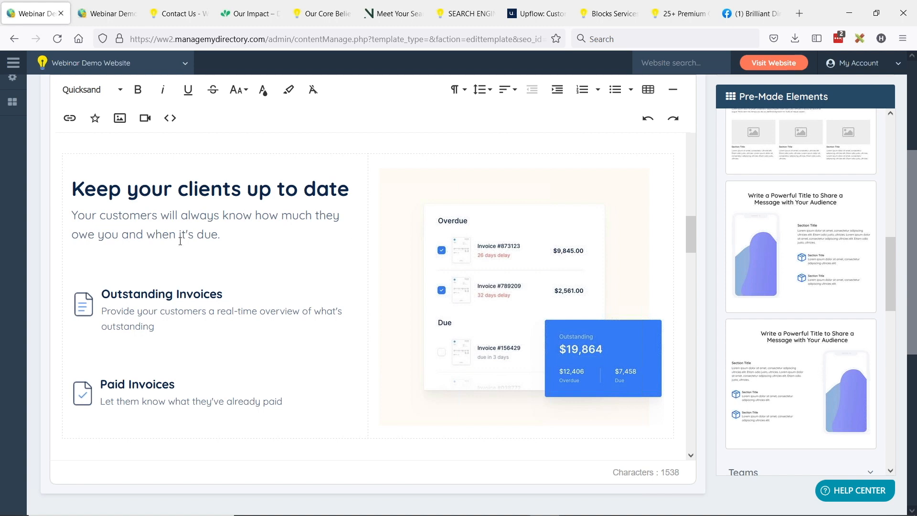
Step: View the text colour options for the sentence below the "Keep your clients up to date" heading, then close them
drag(223, 234, 72, 216)
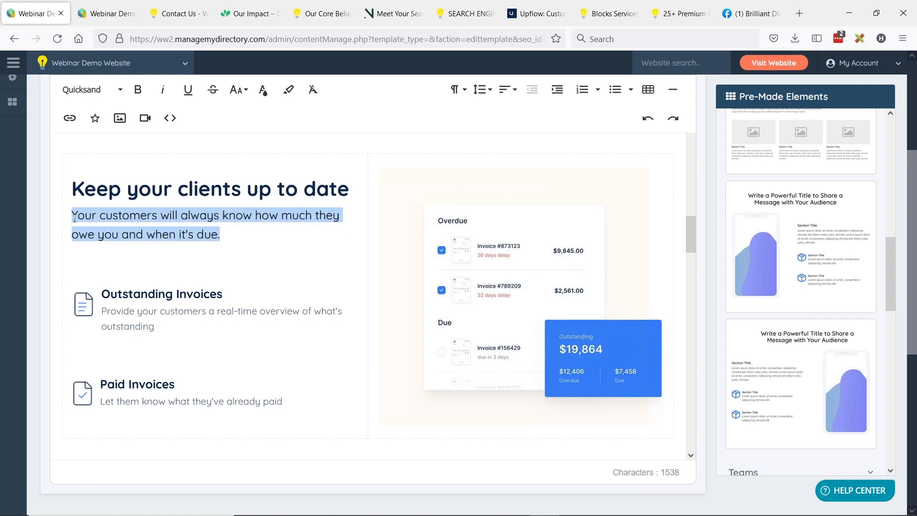
click(262, 90)
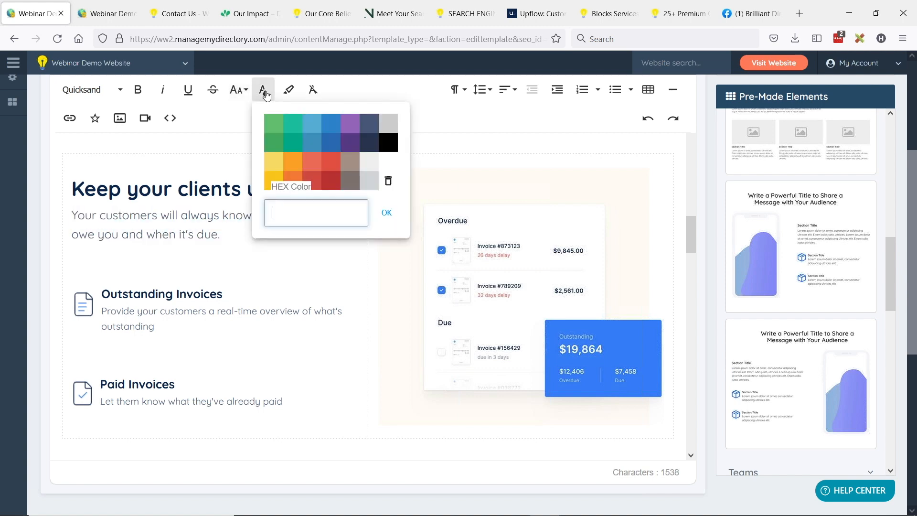
click(165, 230)
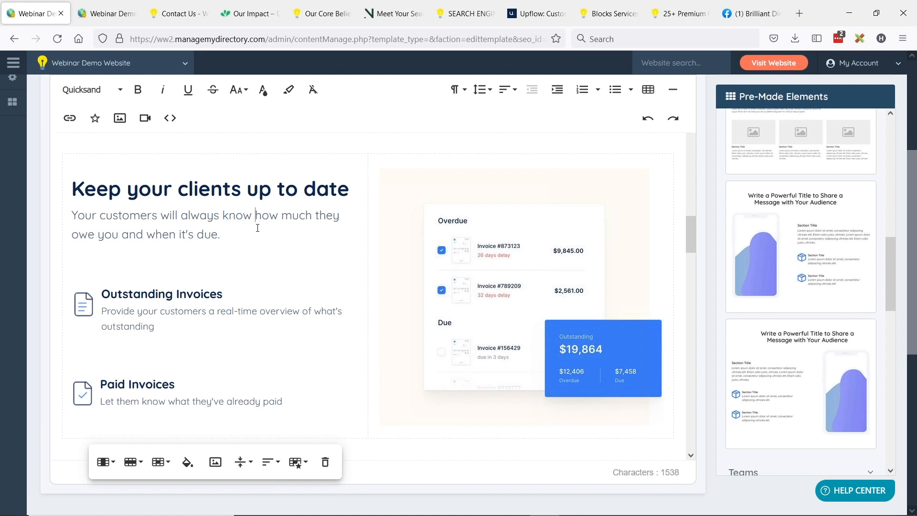
Step: Review the remaining image and icon sections of the page down to the two-column "Keep exploring features" section
scroll(260, 226, down, 3)
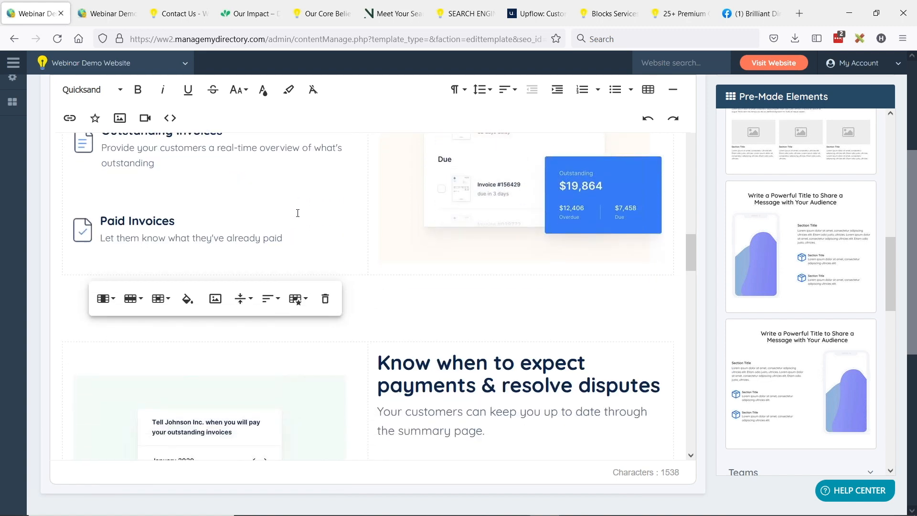
scroll(298, 215, up, 2)
scroll(298, 264, down, 4)
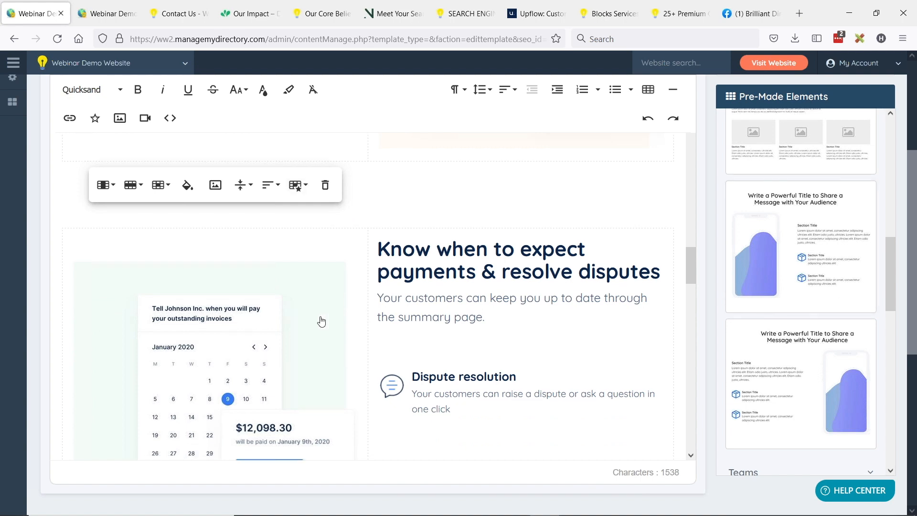
scroll(594, 365, down, 1)
scroll(598, 302, down, 5)
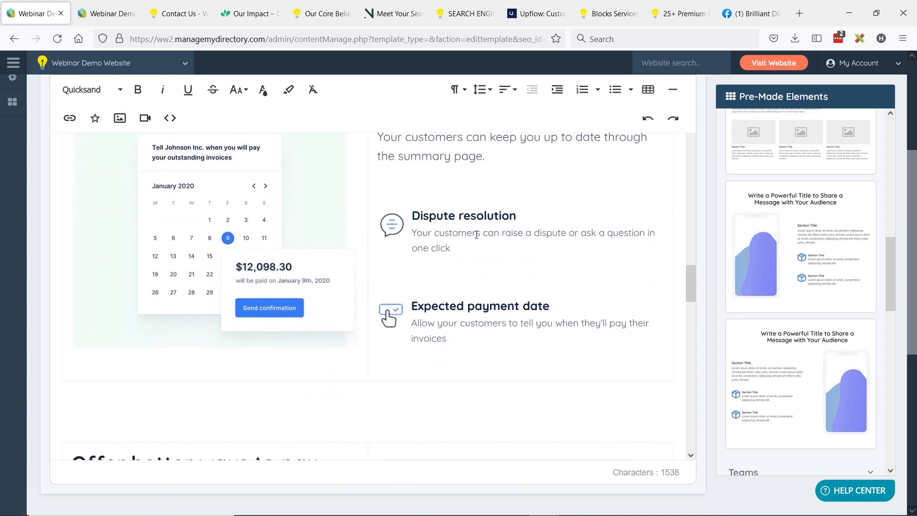
scroll(455, 262, down, 4)
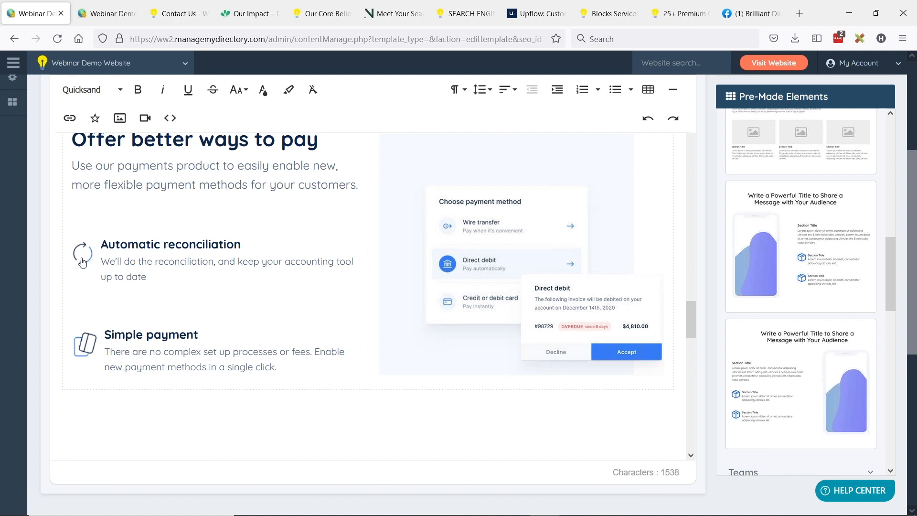
scroll(394, 206, down, 5)
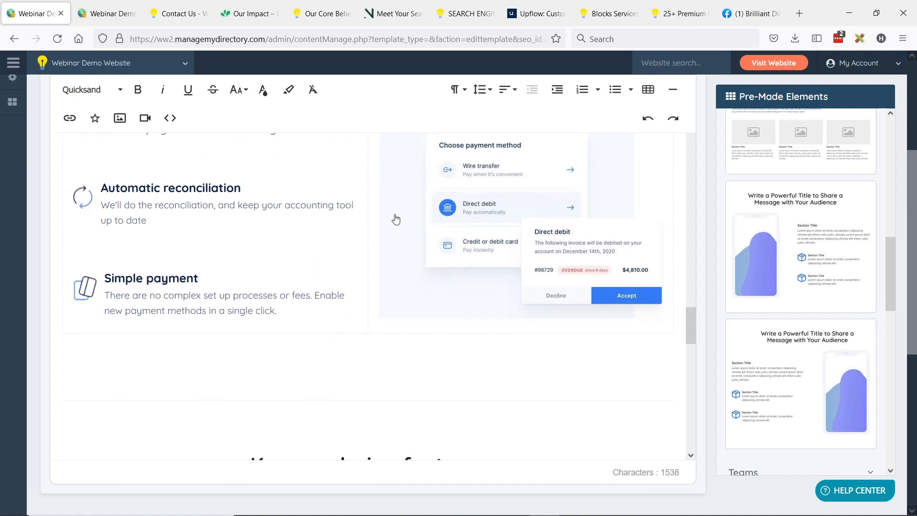
scroll(395, 184, down, 1)
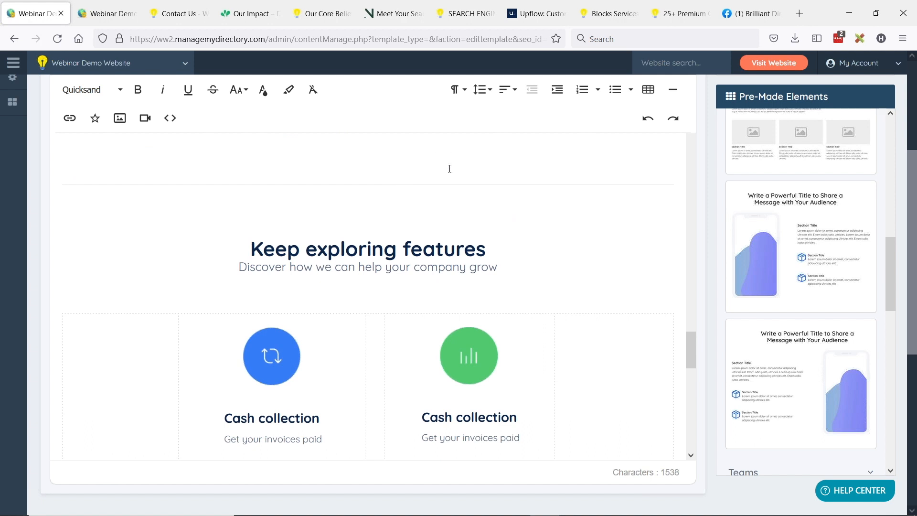
scroll(449, 168, down, 1)
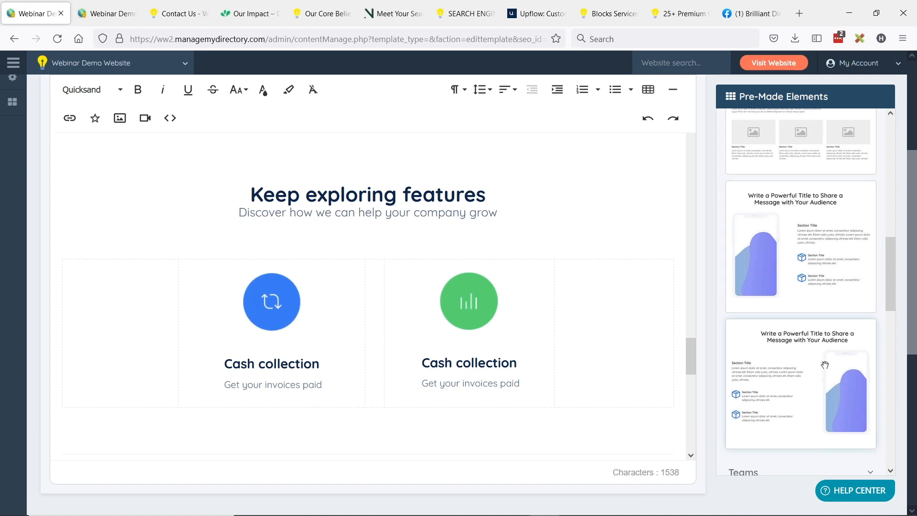
Step: Insert the pre-made Call to Action block "The Choice Is Yours Select An Option Below" above the "Keep exploring features" section
scroll(821, 334, up, 10)
scroll(817, 326, up, 3)
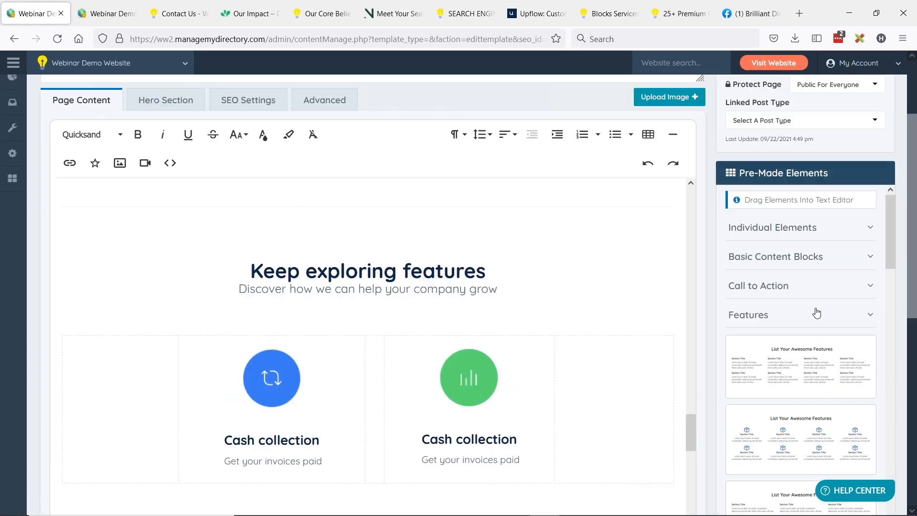
click(779, 273)
scroll(797, 264, down, 3)
scroll(797, 264, down, 5)
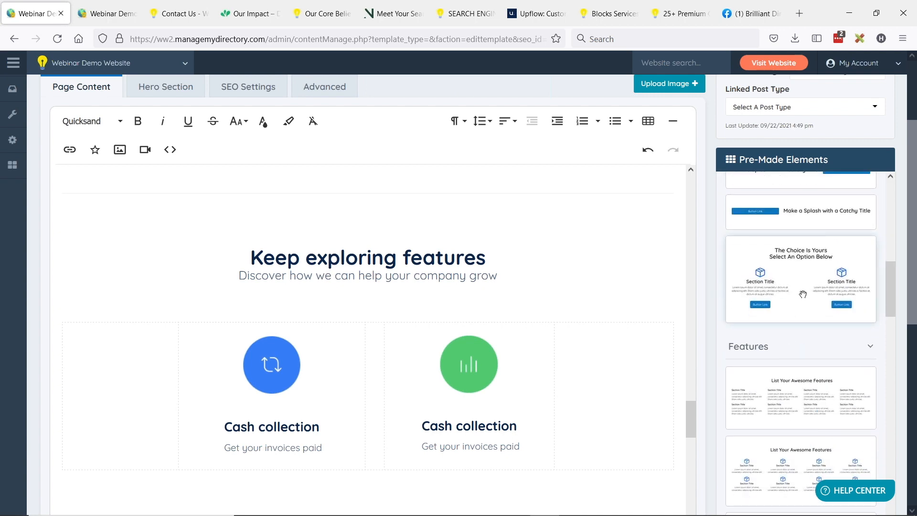
scroll(485, 243, down, 1)
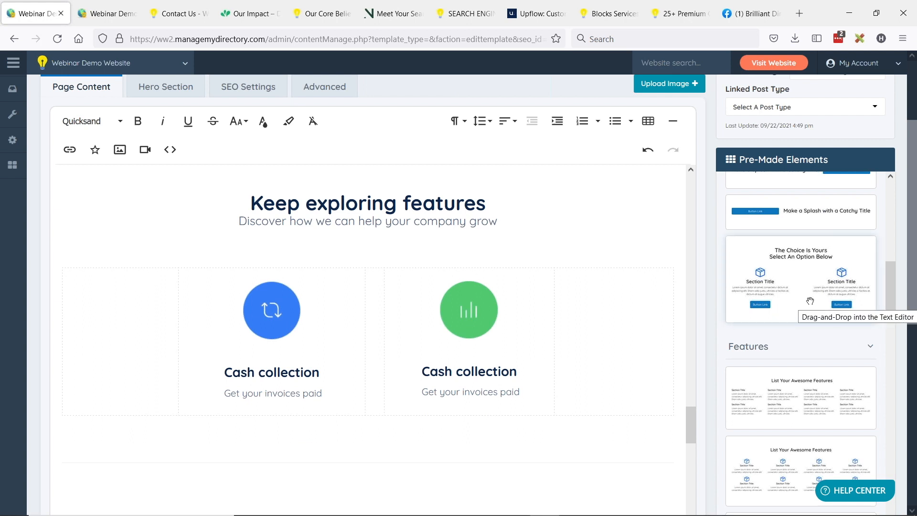
drag(809, 301, 785, 285)
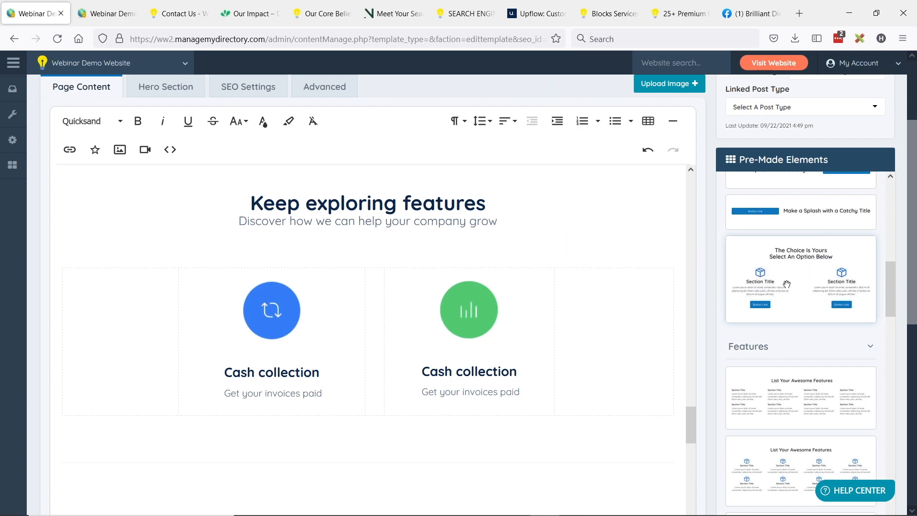
scroll(345, 260, down, 2)
scroll(397, 287, up, 1)
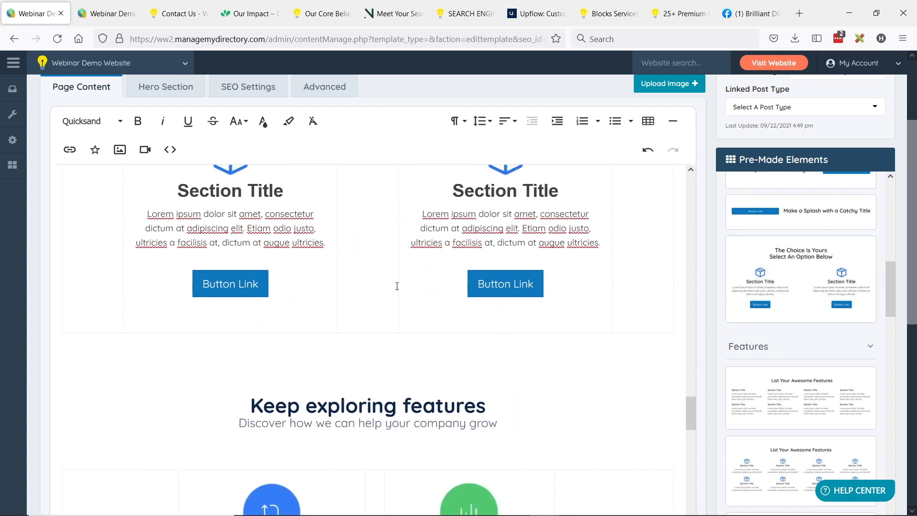
Step: Compare the icons, texts and column spacing of the inserted Call to Action block with the "Keep exploring features" section
scroll(390, 295, down, 3)
scroll(389, 310, up, 2)
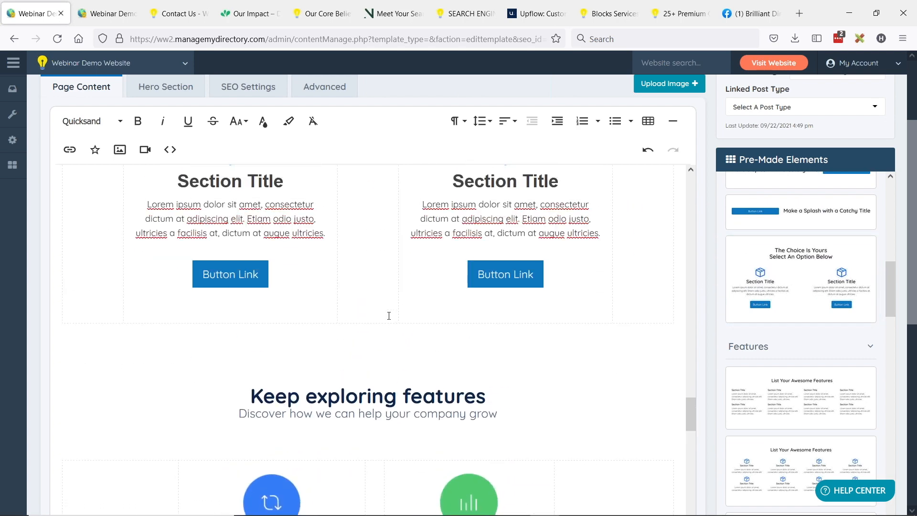
scroll(389, 314, down, 1)
scroll(389, 316, down, 2)
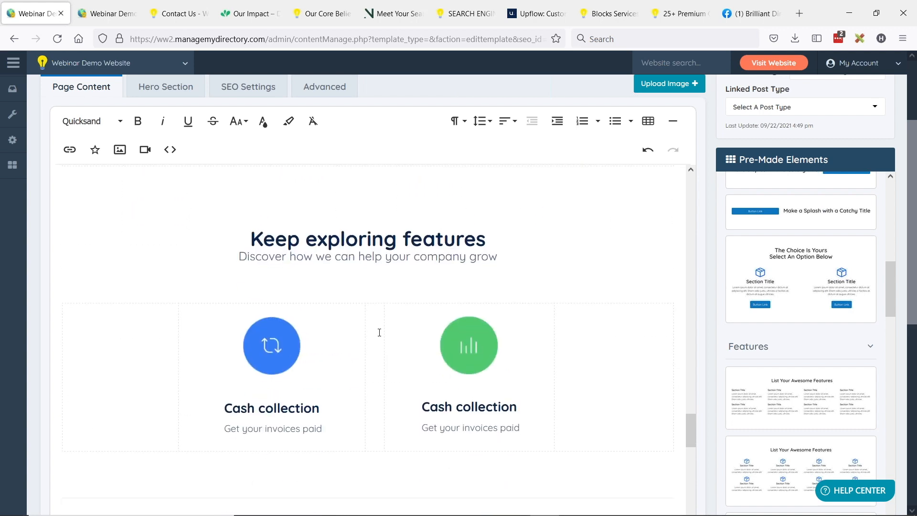
scroll(376, 336, up, 3)
scroll(377, 336, up, 1)
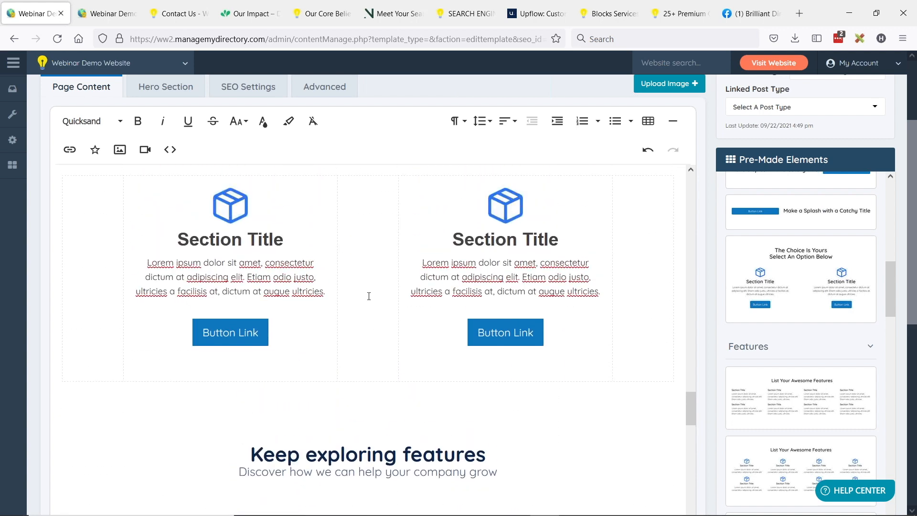
scroll(369, 299, down, 2)
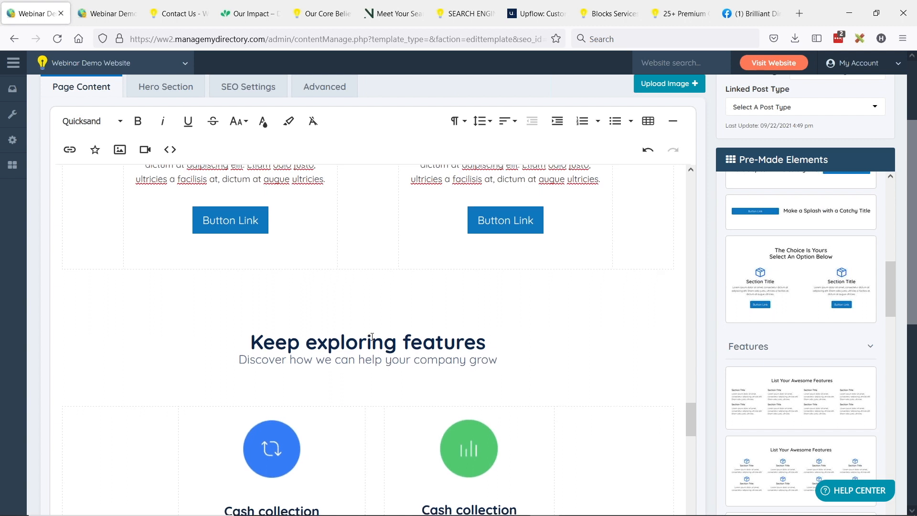
scroll(372, 335, down, 1)
scroll(374, 334, up, 5)
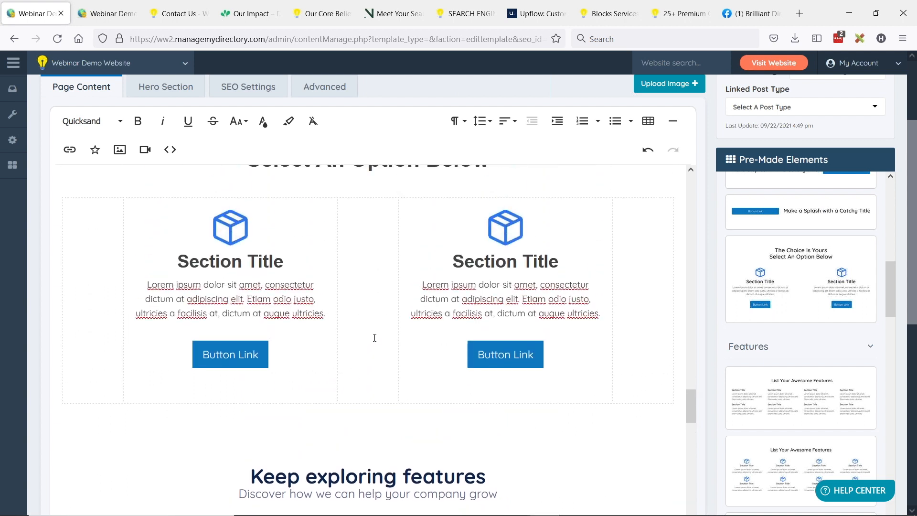
Step: Narrow the empty column between the block's two Section Title columns to resemble the spacing in "Keep exploring features"
scroll(367, 258, down, 3)
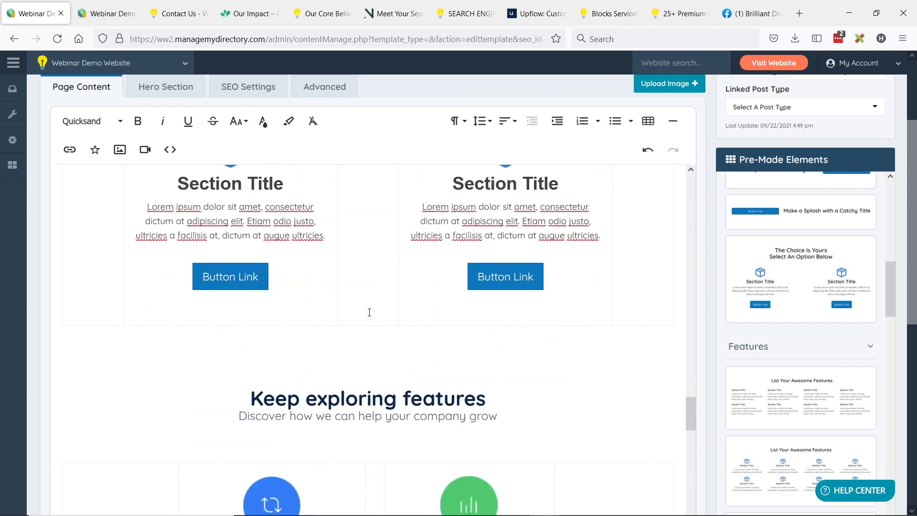
mouse_move(372, 253)
mouse_down()
mouse_move(395, 248)
mouse_move(356, 250)
mouse_move(393, 249)
mouse_move(367, 256)
mouse_up()
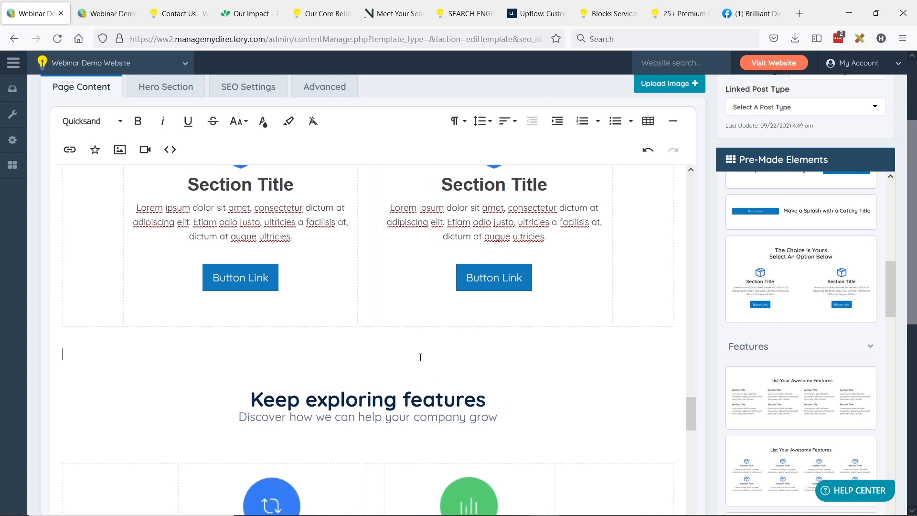
scroll(420, 358, down, 2)
scroll(413, 333, down, 4)
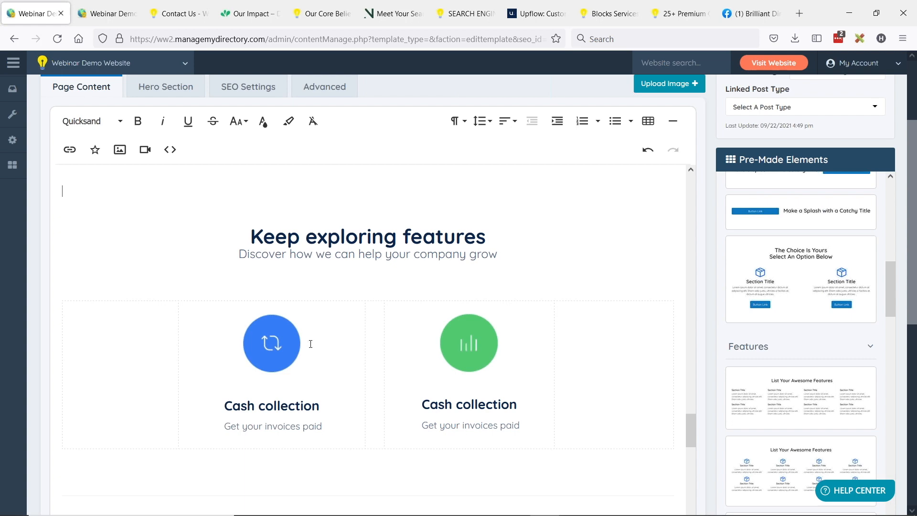
scroll(377, 351, up, 4)
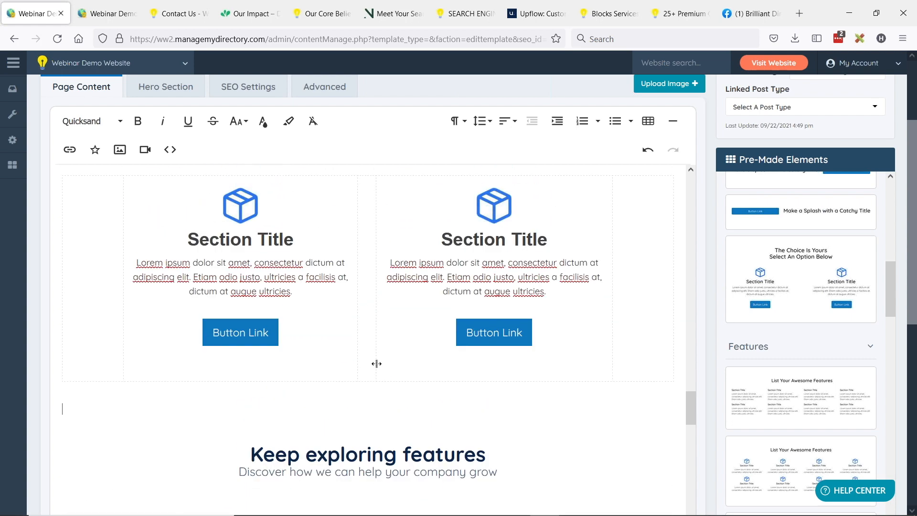
scroll(393, 324, down, 4)
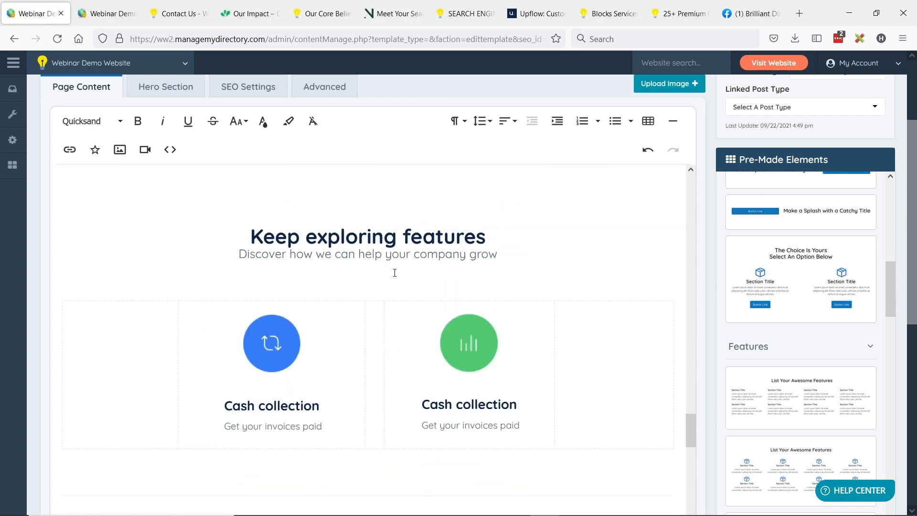
Step: Compare the block's two-line title with the bold heading and lighter subtitle of the "Keep exploring features" section
scroll(395, 273, up, 6)
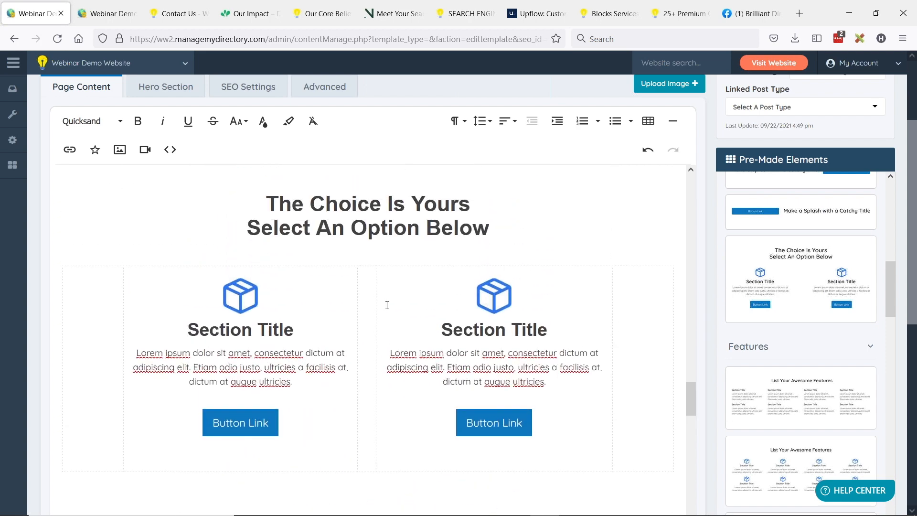
drag(266, 224, 489, 249)
click(393, 232)
scroll(366, 221, down, 3)
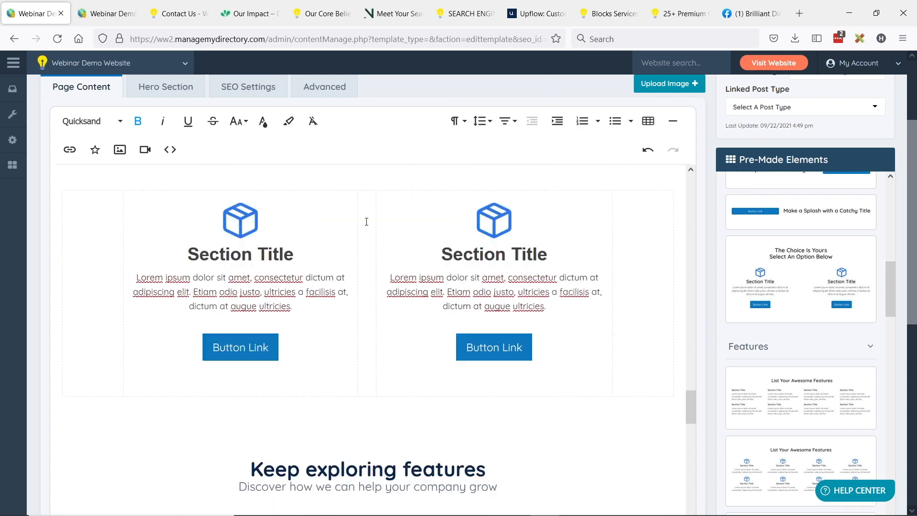
scroll(381, 244, down, 1)
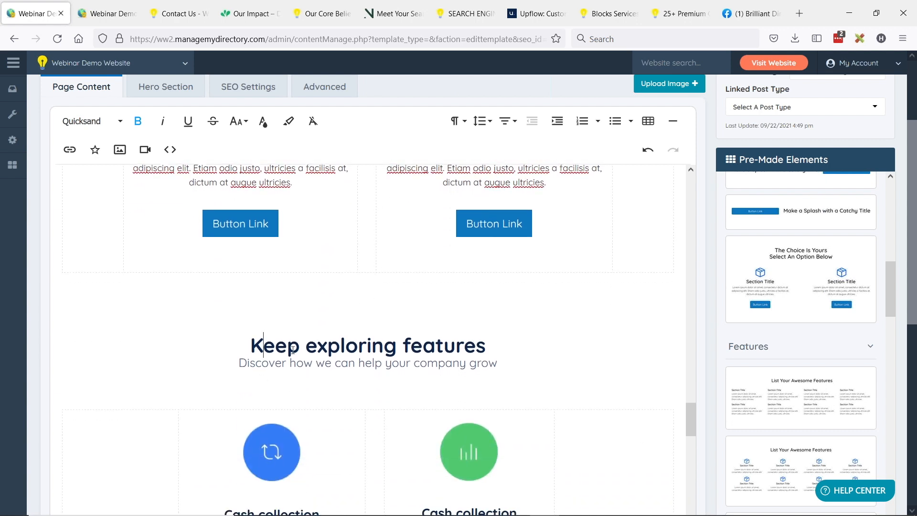
drag(293, 350, 418, 350)
drag(281, 362, 468, 365)
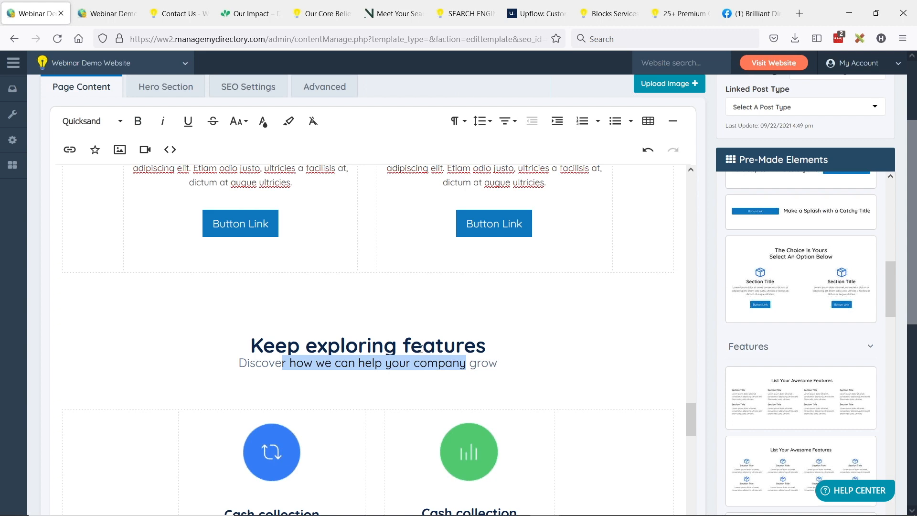
scroll(420, 349, up, 3)
scroll(420, 349, down, 1)
scroll(458, 239, up, 2)
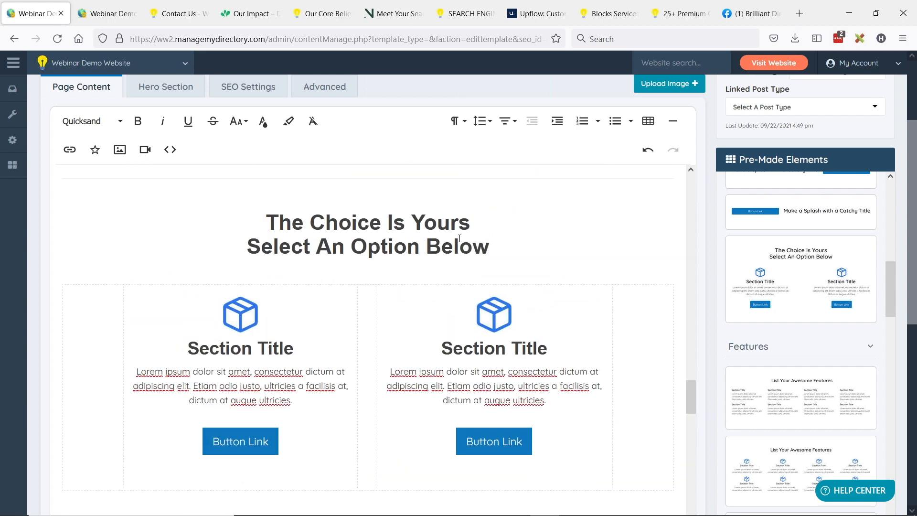
Step: Remove the bold from the title line "Select An Option Below" and reduce its font size to subtitle scale
click(456, 238)
drag(270, 223, 399, 221)
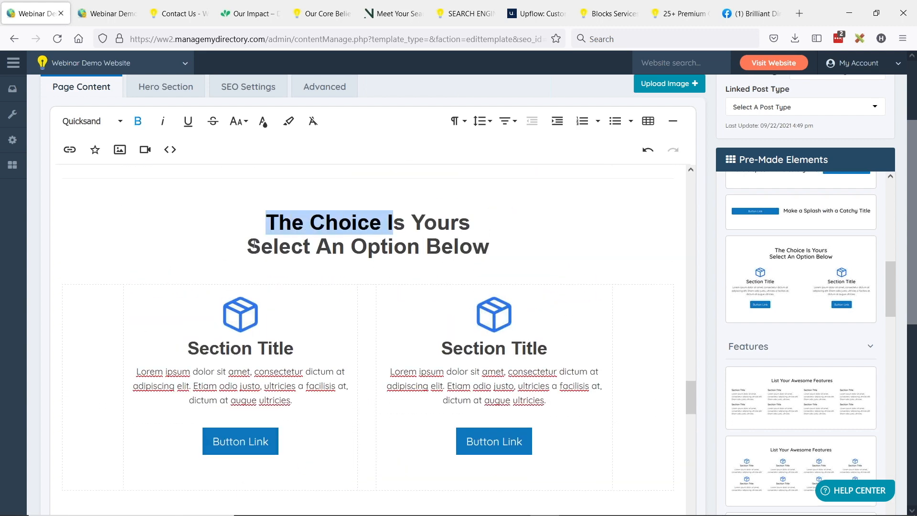
drag(252, 245, 497, 241)
click(138, 123)
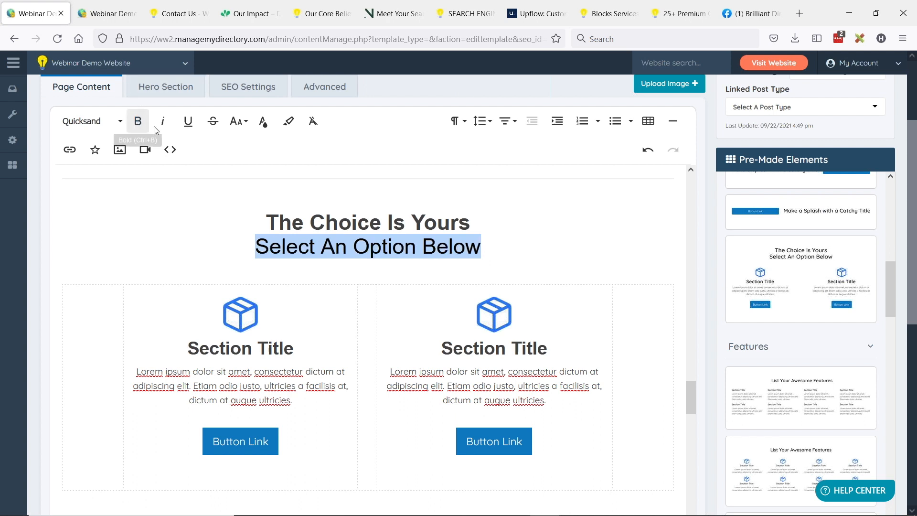
click(236, 122)
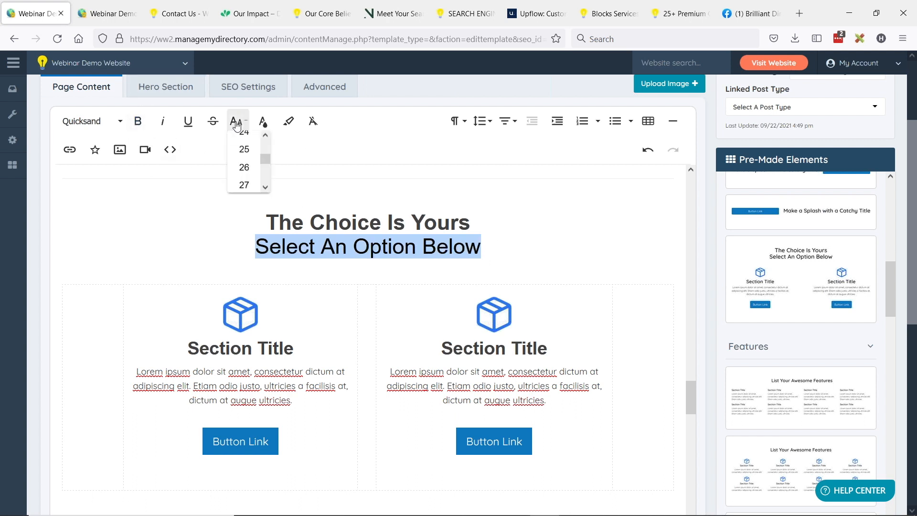
scroll(252, 176, up, 2)
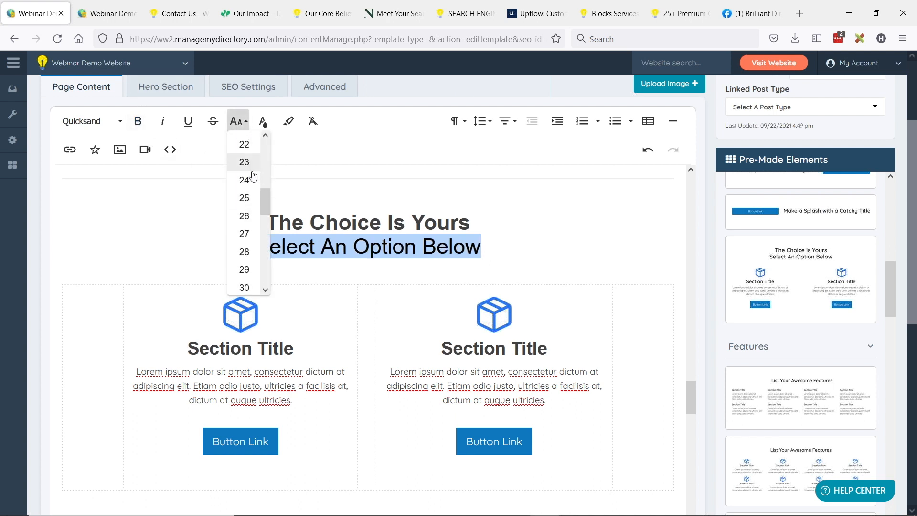
scroll(253, 177, up, 3)
click(244, 156)
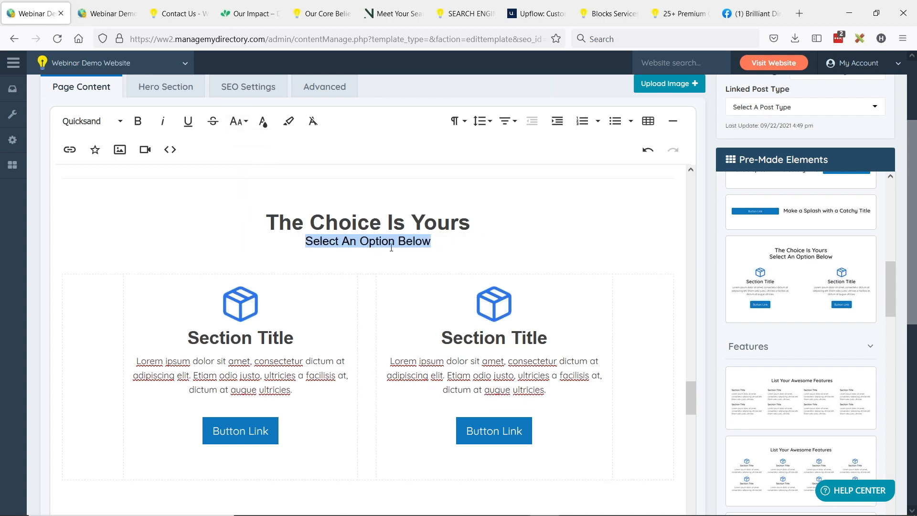
Step: Set the font size of the subtitle "Select An Option Below" to 22
scroll(397, 383, down, 2)
scroll(371, 268, up, 2)
scroll(355, 412, down, 3)
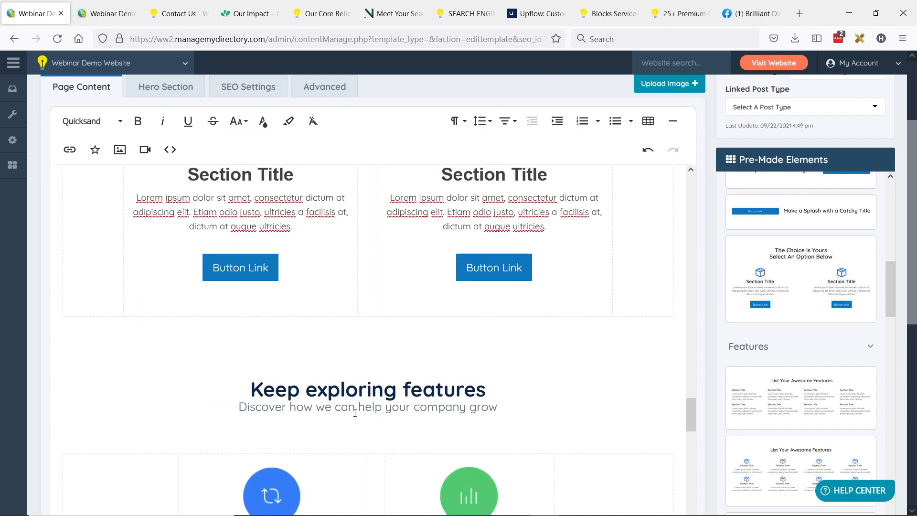
scroll(358, 286, up, 5)
click(241, 125)
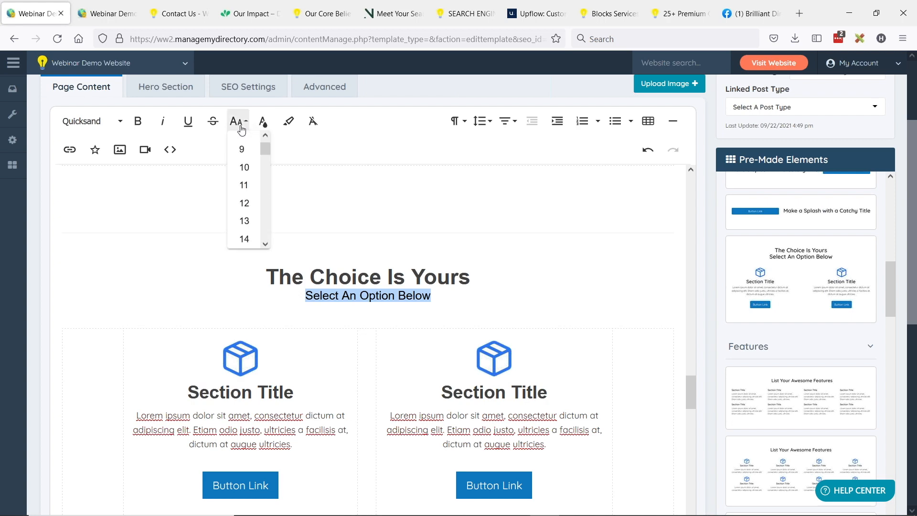
scroll(243, 235, down, 3)
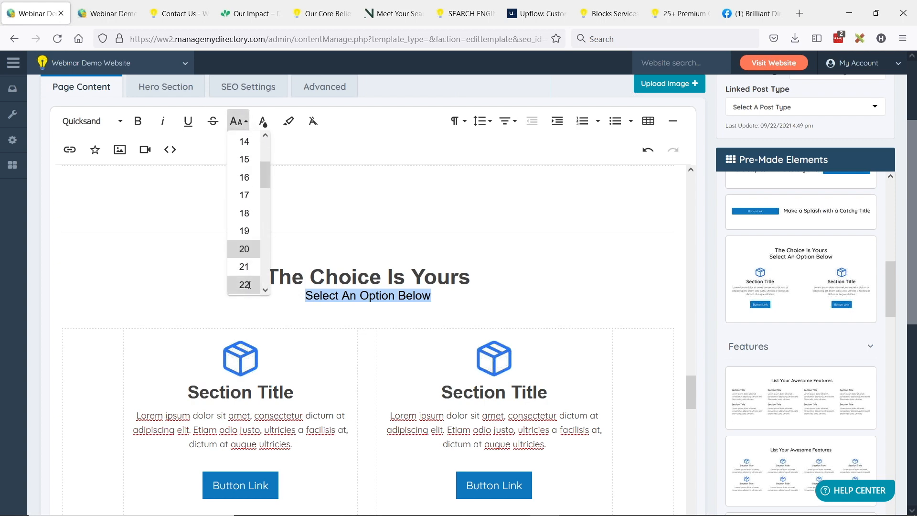
click(249, 284)
Step: Compare the Front testimonial section's image-and-text layout with the pre-made Content blocks that place an image beside text
scroll(387, 244, down, 8)
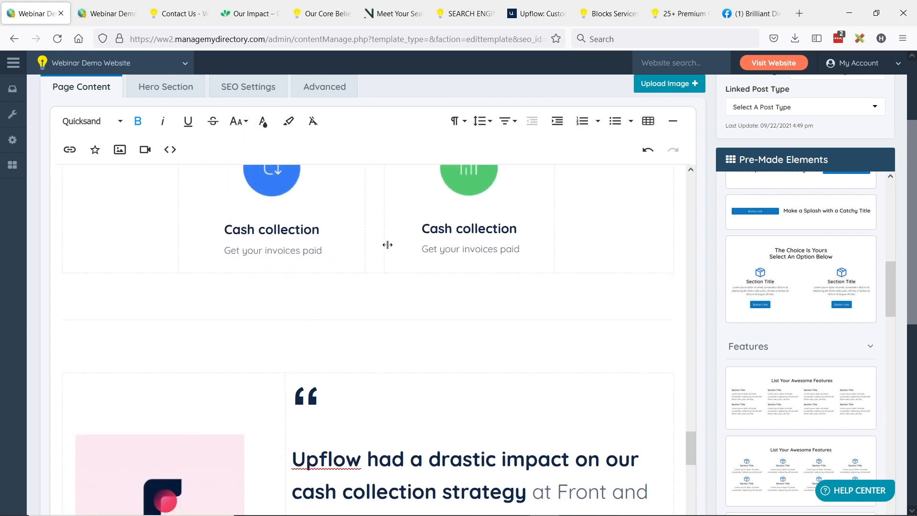
scroll(387, 244, down, 4)
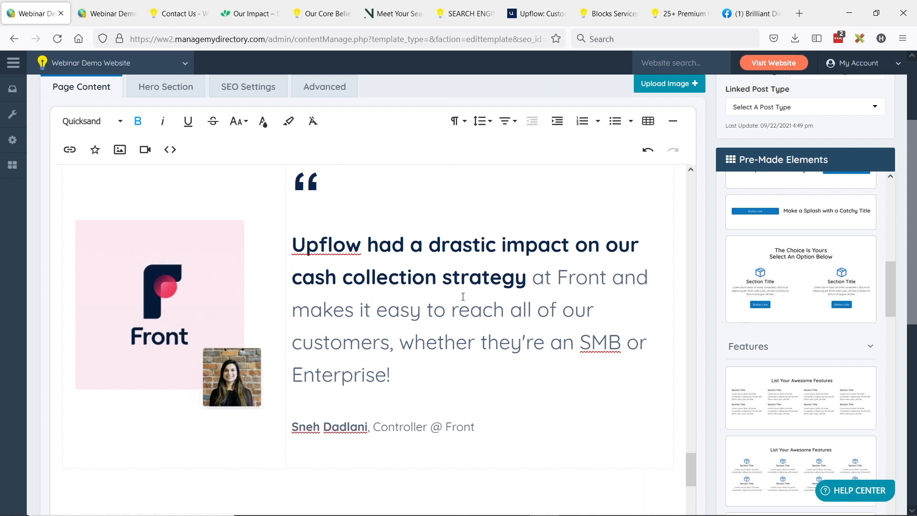
scroll(831, 311, down, 10)
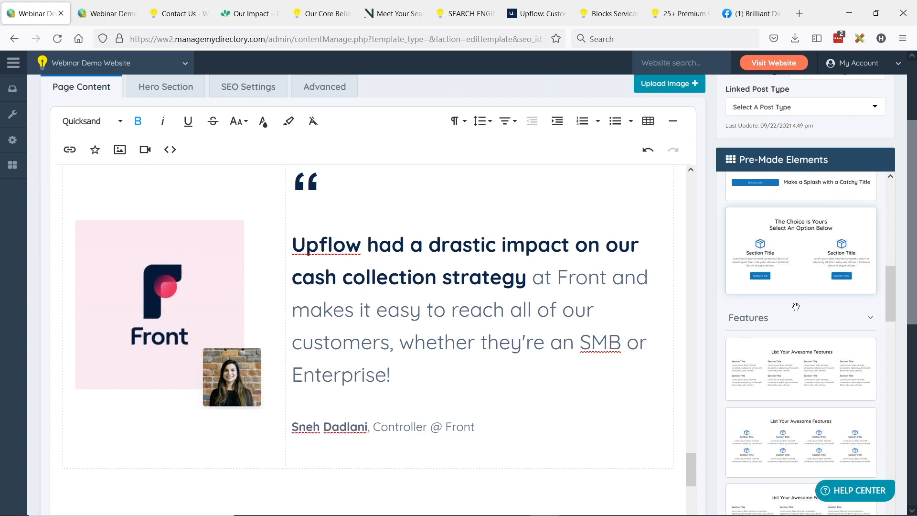
scroll(831, 310, down, 12)
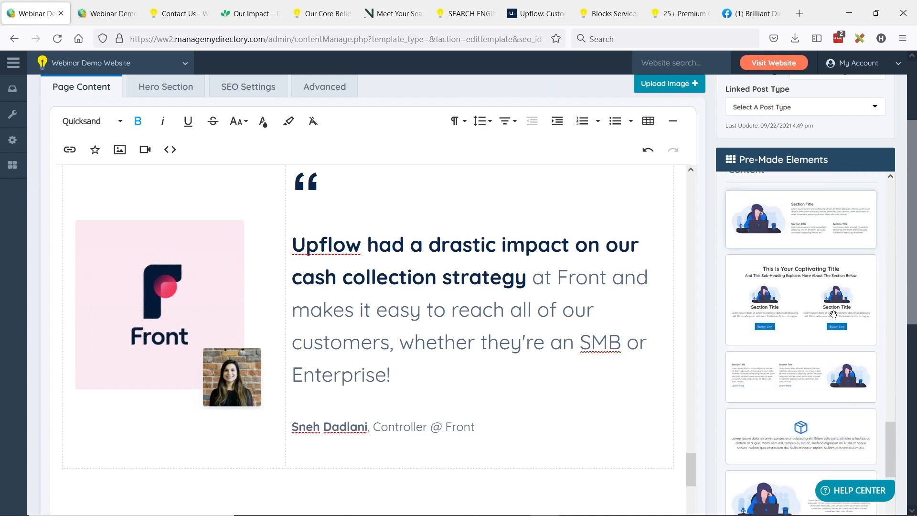
scroll(831, 334, down, 2)
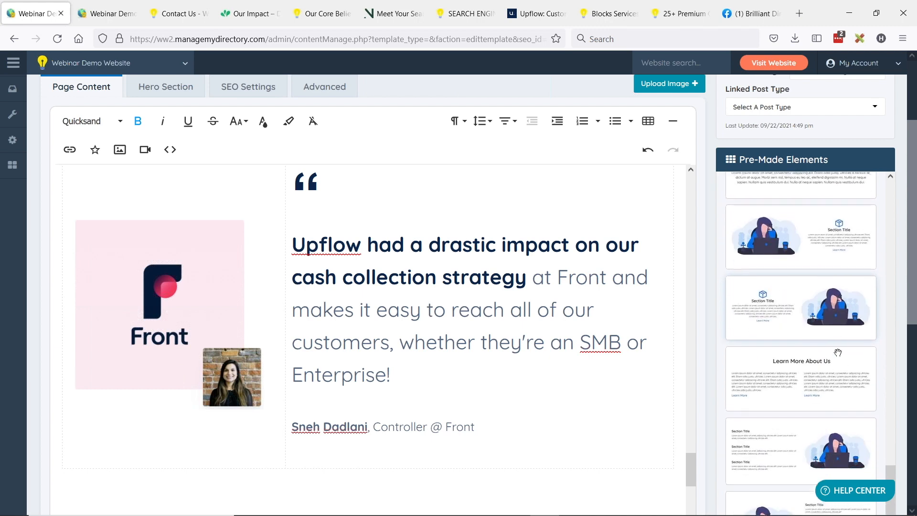
scroll(838, 347, up, 1)
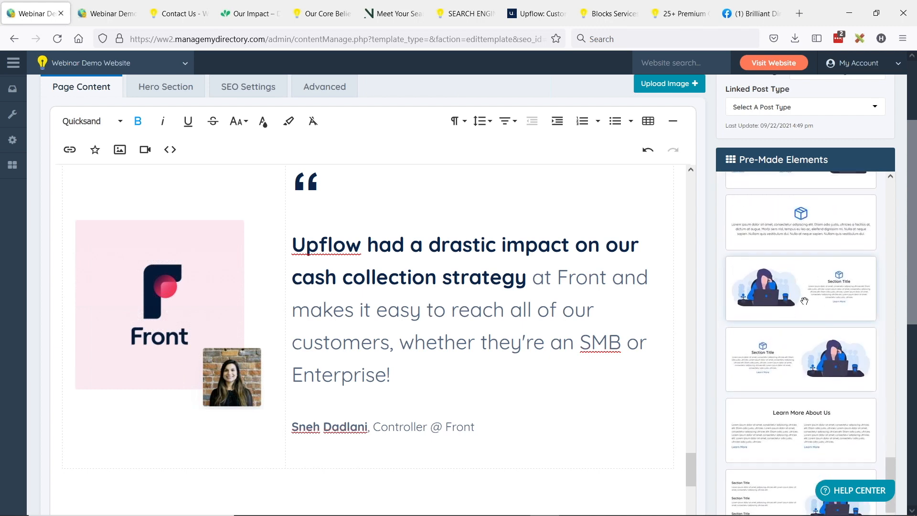
scroll(497, 308, up, 1)
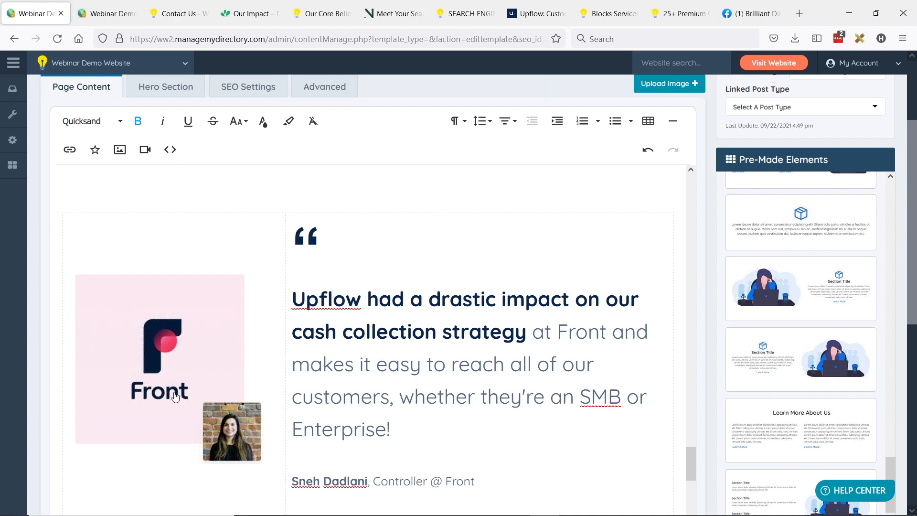
scroll(207, 287, down, 2)
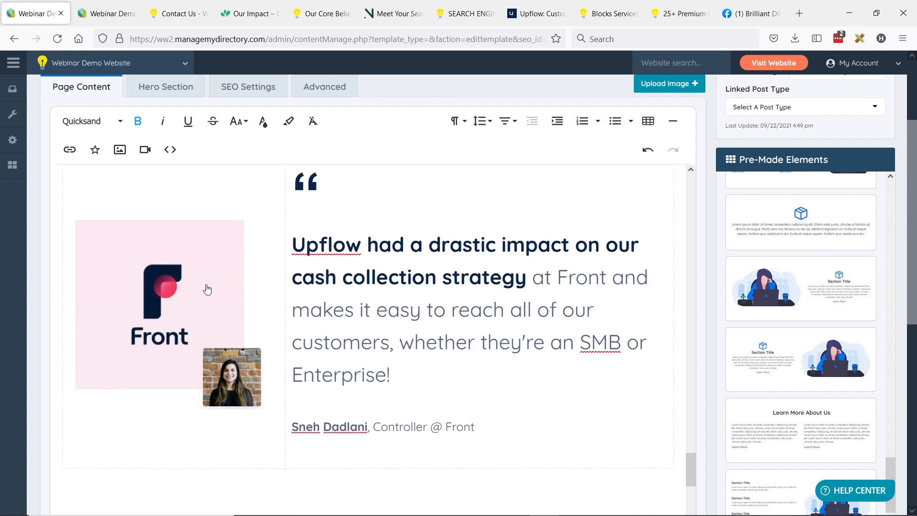
Step: Select the large quotation mark above the testimonial and check the available font sizes up to 96
click(299, 199)
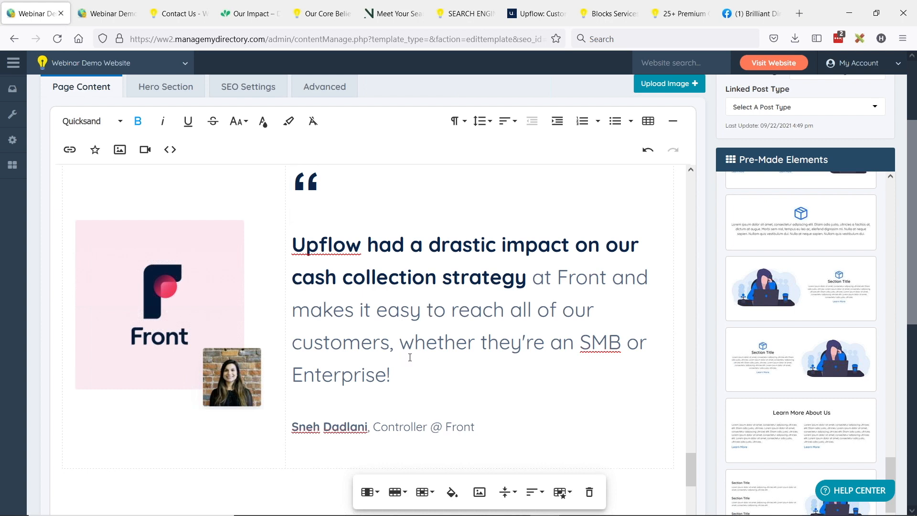
drag(309, 170, 165, 149)
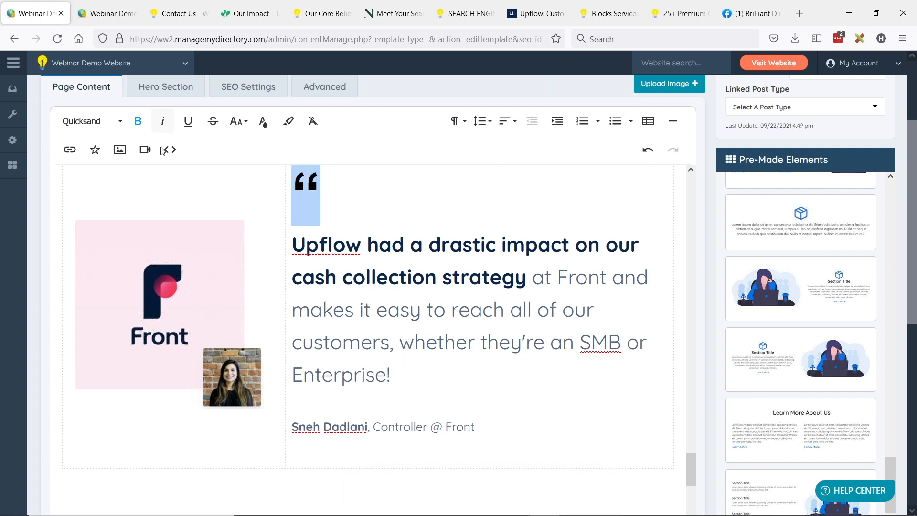
click(242, 125)
scroll(244, 267, down, 3)
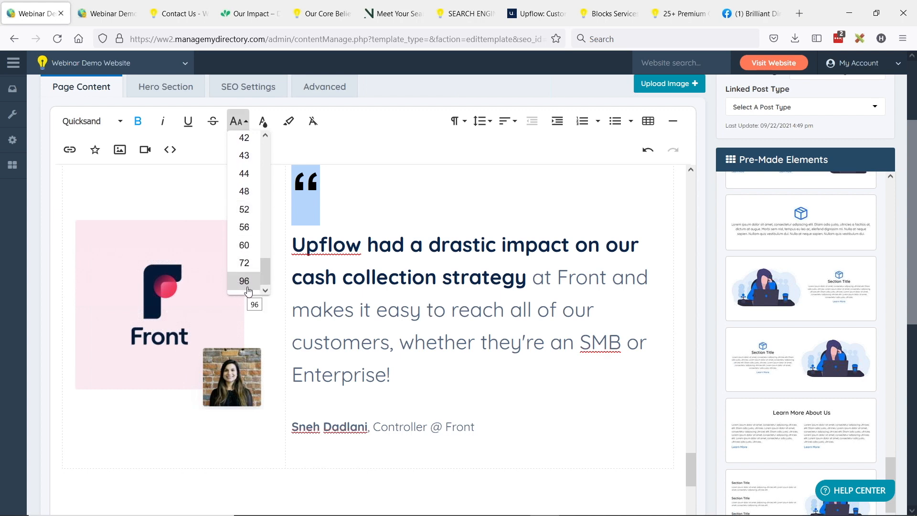
click(433, 298)
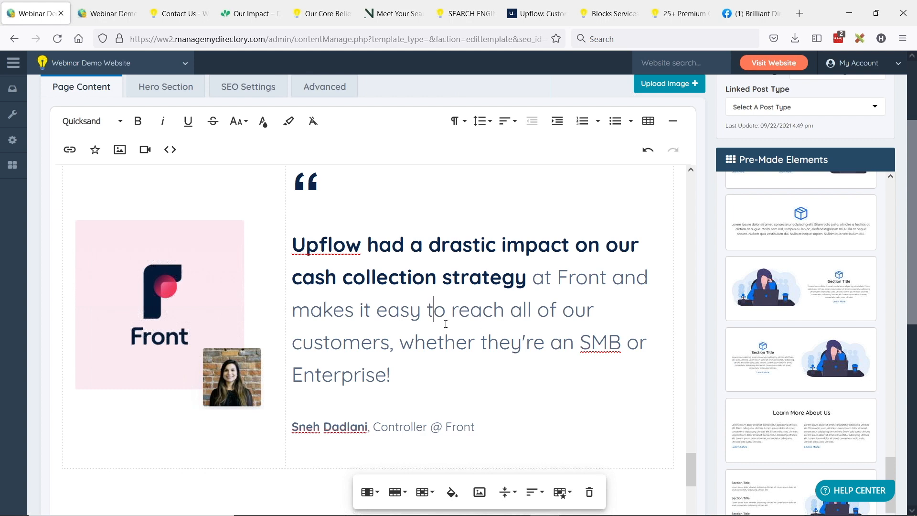
Step: Examine the attribution line with name and job title beneath the testimonial quote
scroll(448, 317, down, 1)
scroll(454, 313, up, 1)
drag(473, 423, 293, 428)
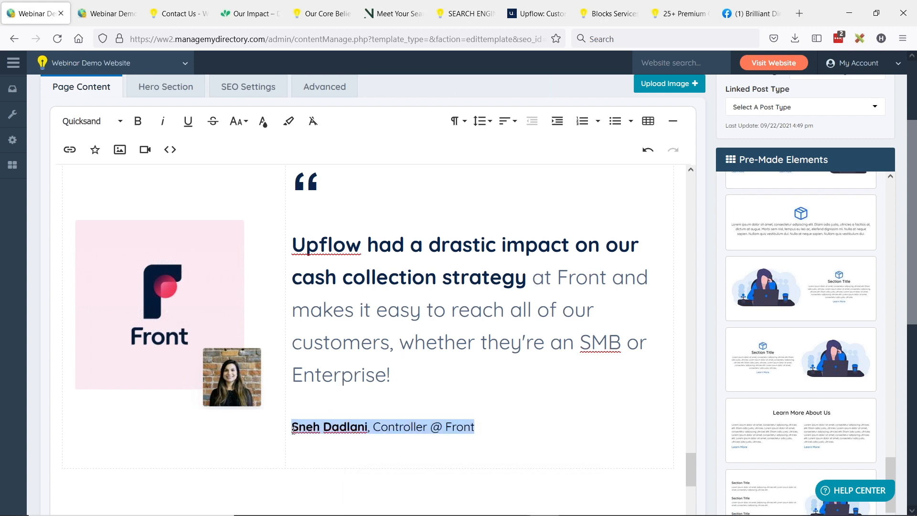
click(374, 412)
scroll(429, 314, down, 1)
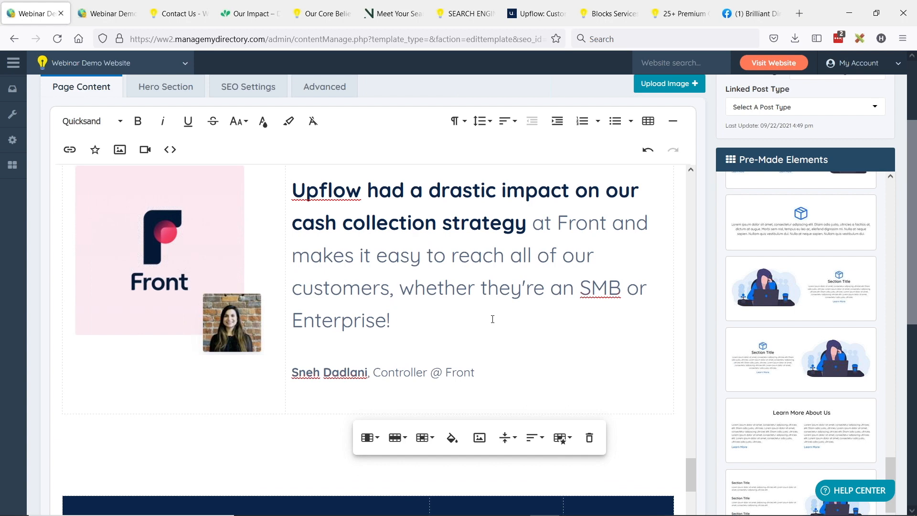
scroll(492, 319, up, 1)
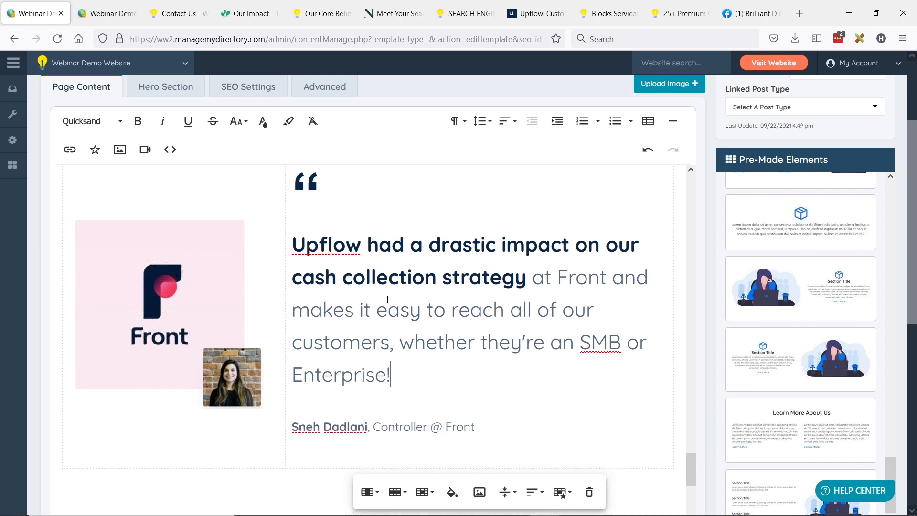
Step: Insert the "Make a Splash with a Catchy Title" Call to Action block with its button after the title, below the "Put an end to unpaid invoices" banner
scroll(386, 300, down, 5)
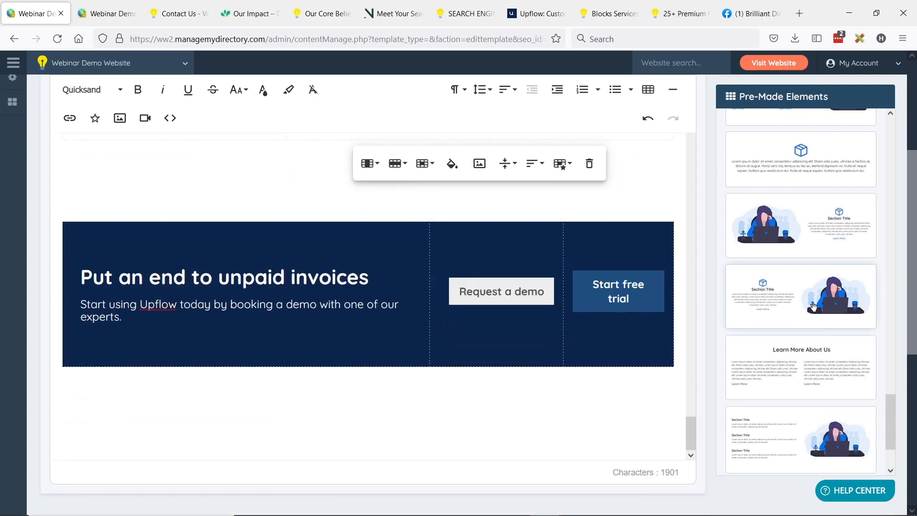
scroll(803, 304, up, 5)
scroll(803, 304, up, 6)
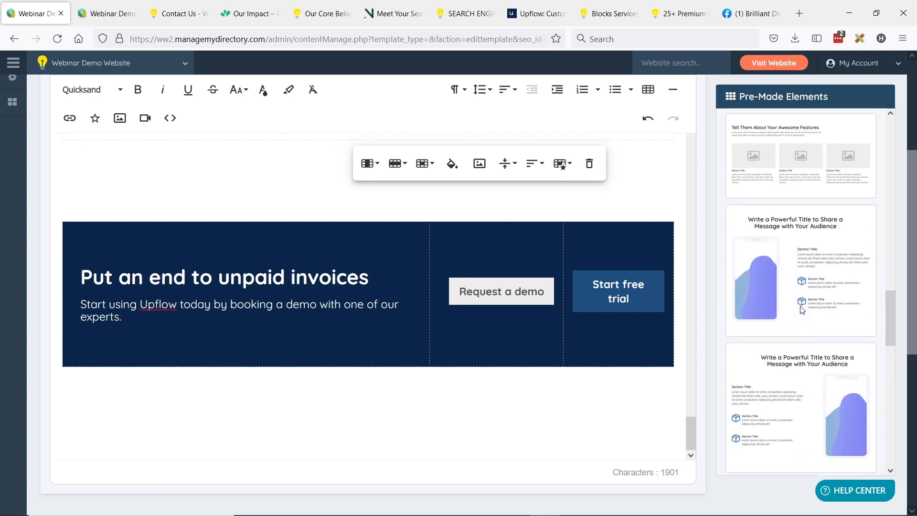
scroll(809, 314, up, 8)
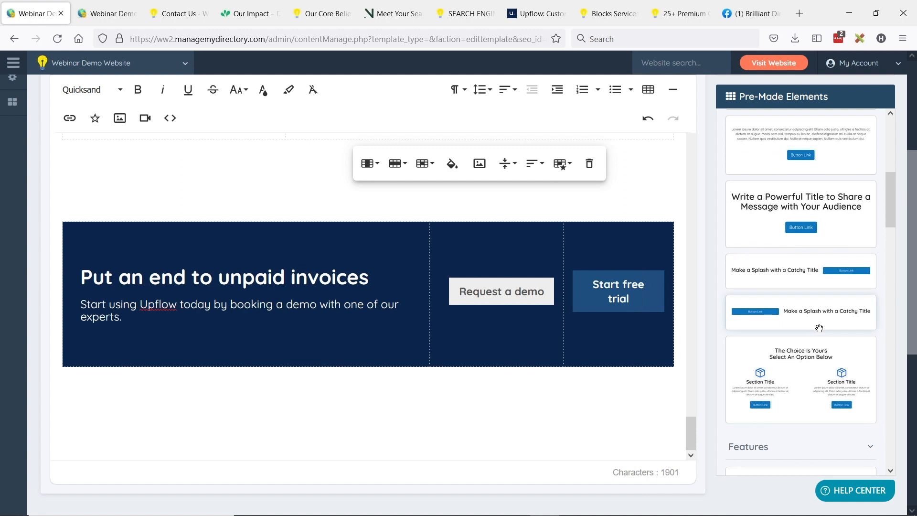
drag(804, 272, 432, 411)
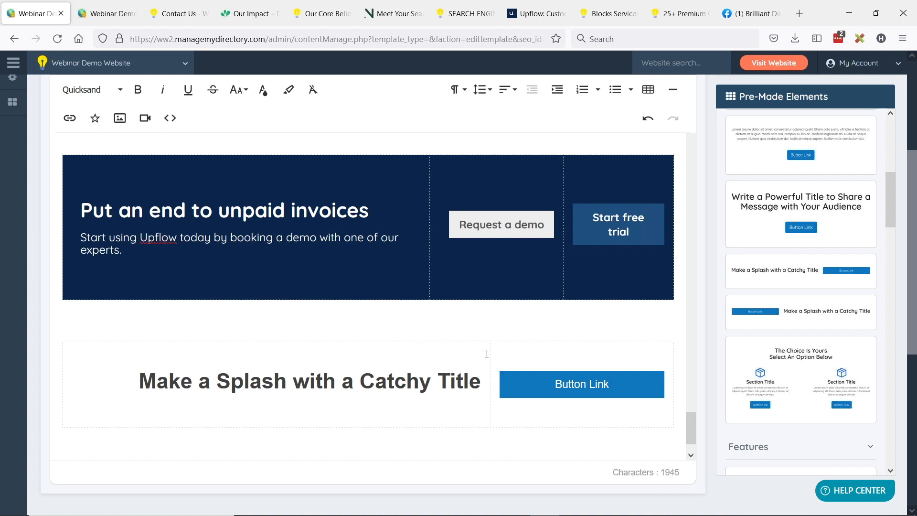
Step: Widen the button column of the "Make a Splash with a Catchy Title" block and insert a column after it
drag(489, 353, 428, 353)
click(594, 350)
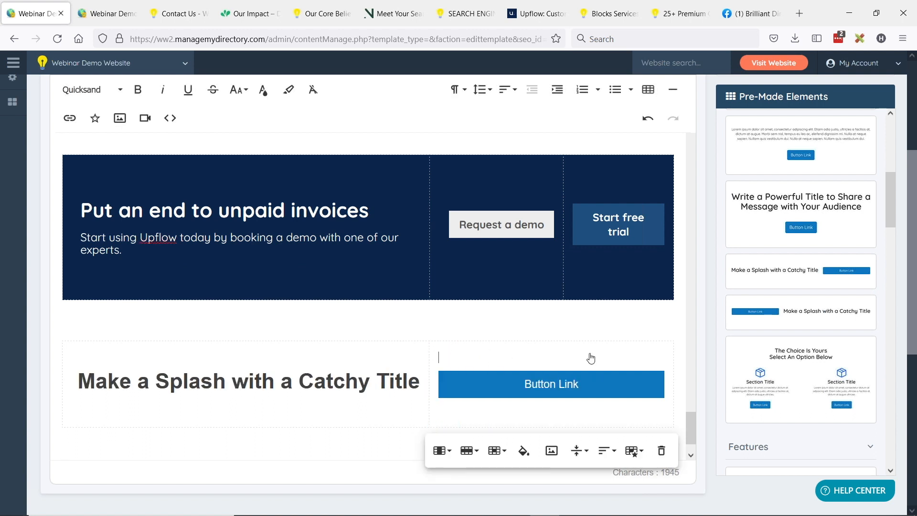
click(440, 450)
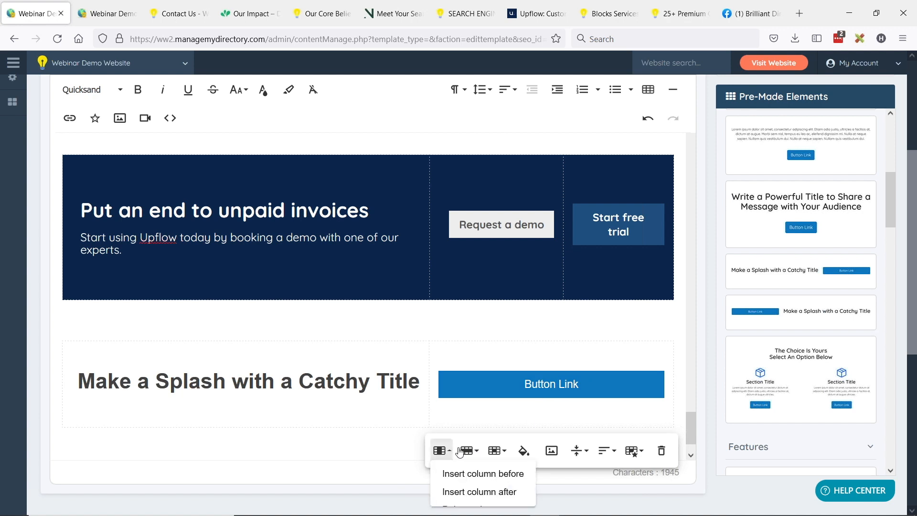
click(479, 491)
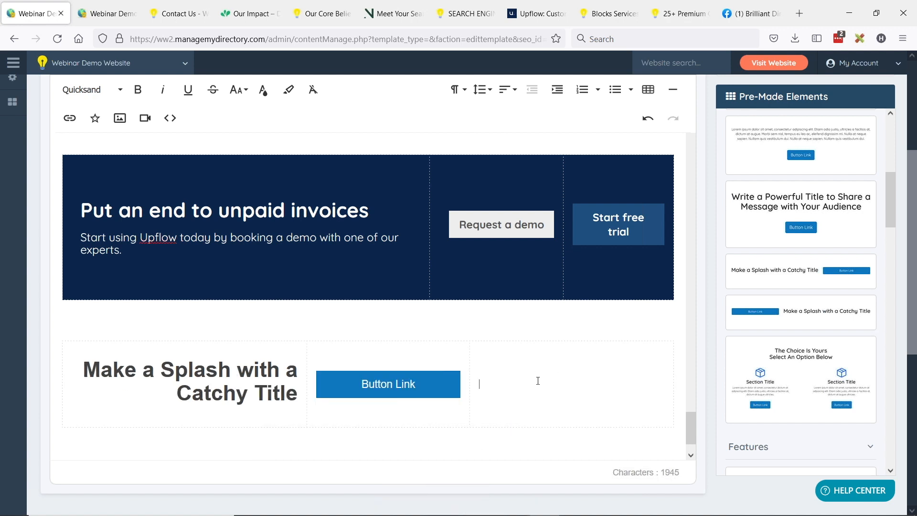
Step: Add a Button Link element to the block's new empty column
scroll(788, 215, up, 5)
click(786, 216)
drag(781, 292, 534, 445)
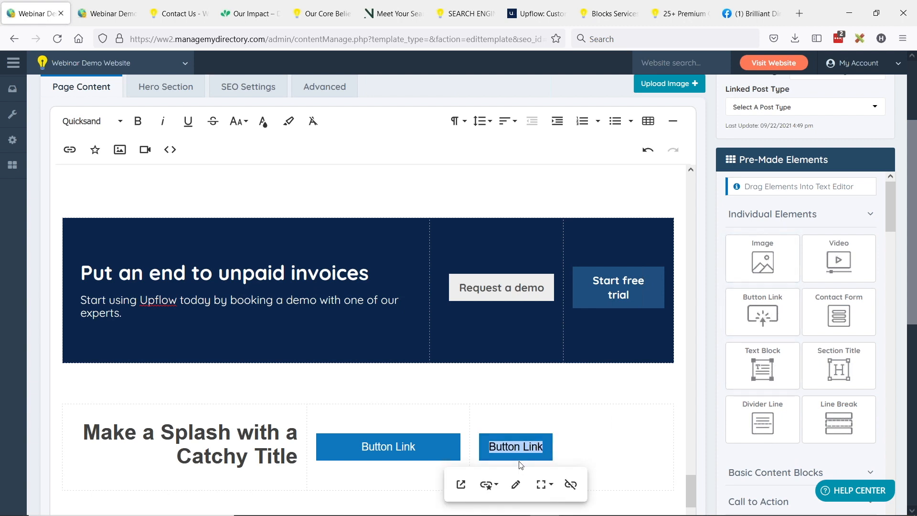
Step: Make the added Button Link full width and apply the Button Default style
scroll(554, 482, down, 2)
click(558, 430)
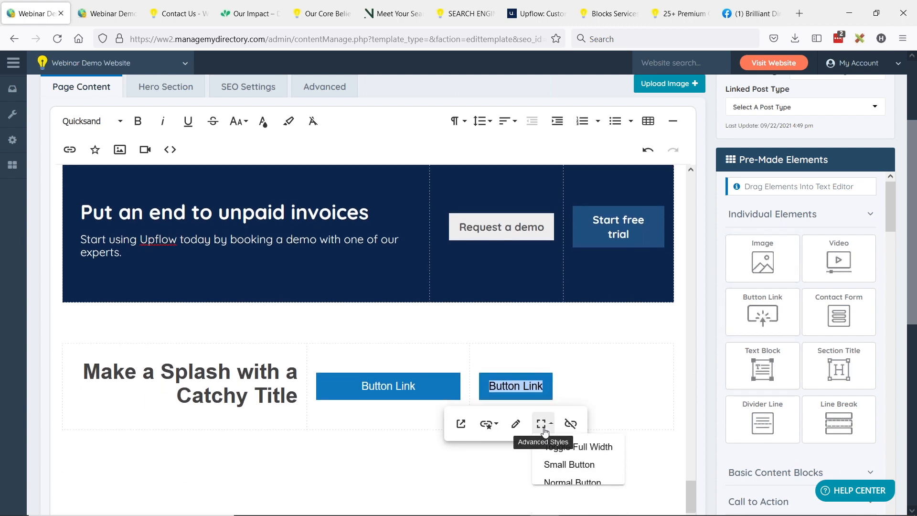
click(573, 444)
click(491, 424)
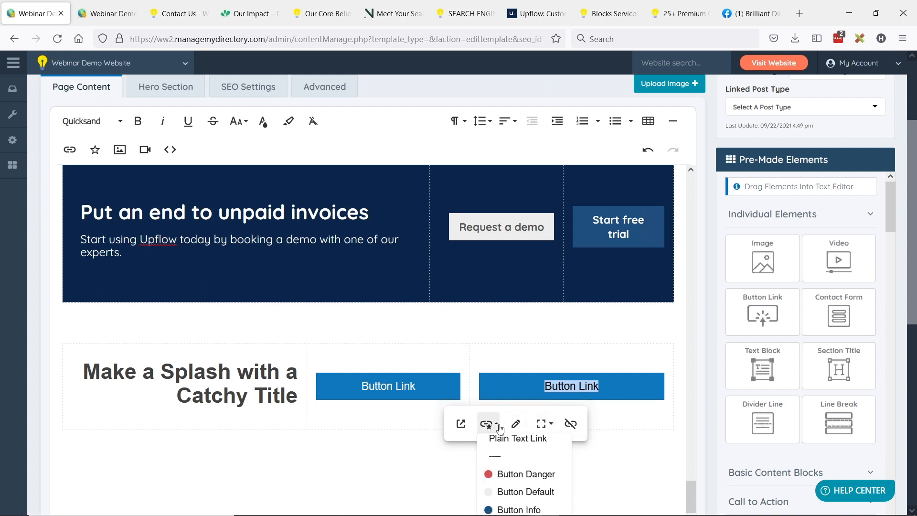
click(539, 501)
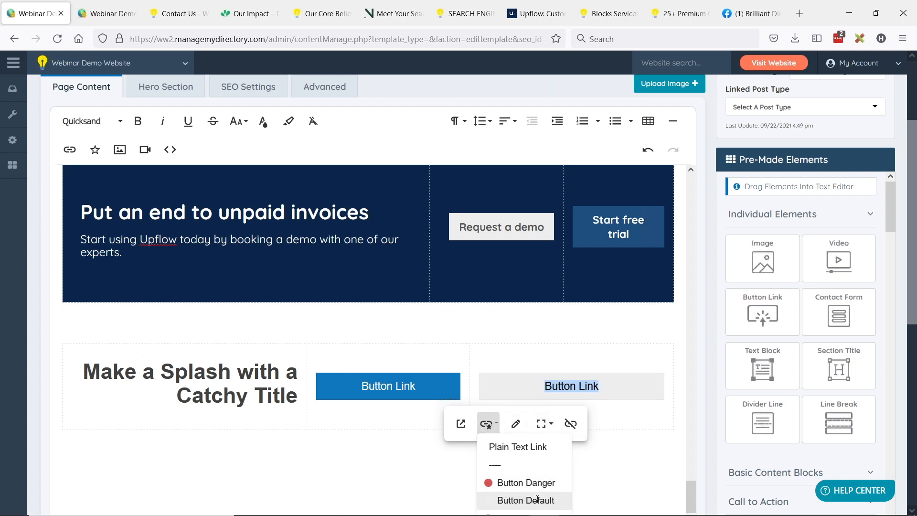
click(515, 347)
scroll(472, 270, down, 1)
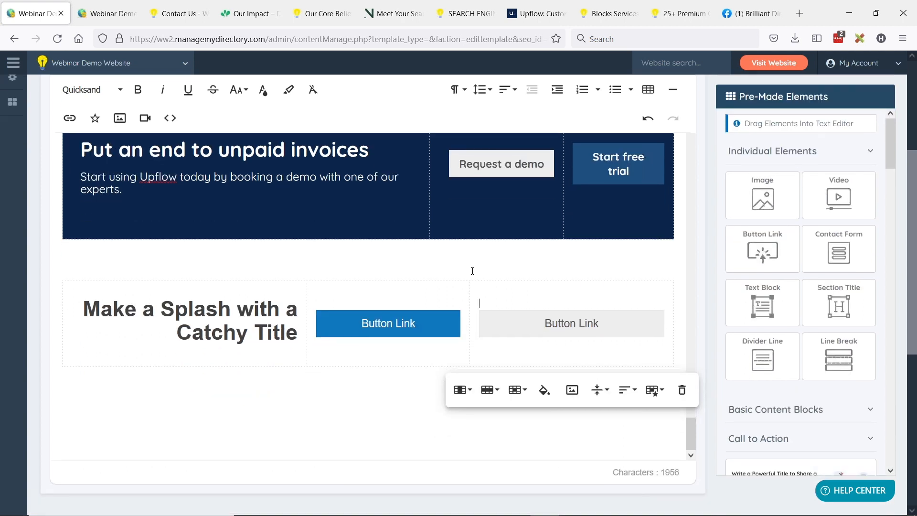
Step: Resize the title and two button columns to line up with the columns of the "Put an end to unpaid invoices" banner
click(226, 327)
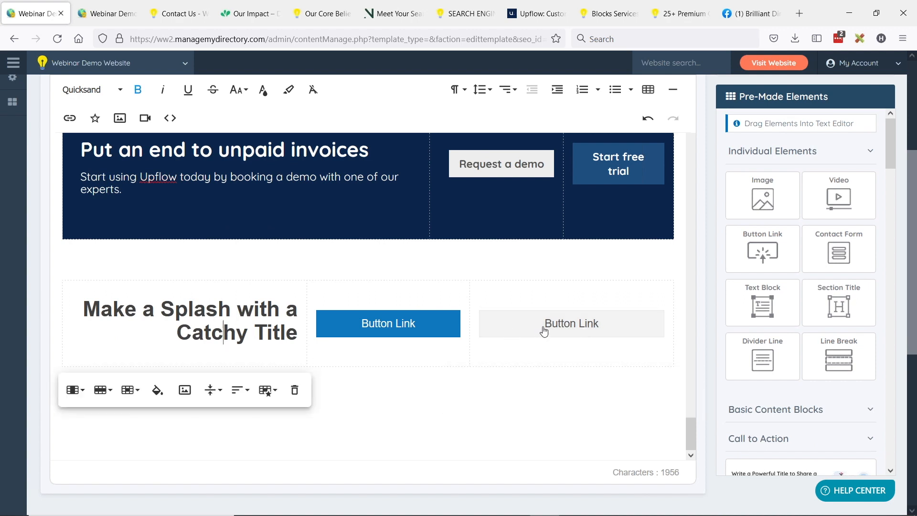
drag(470, 295, 496, 295)
drag(308, 290, 347, 293)
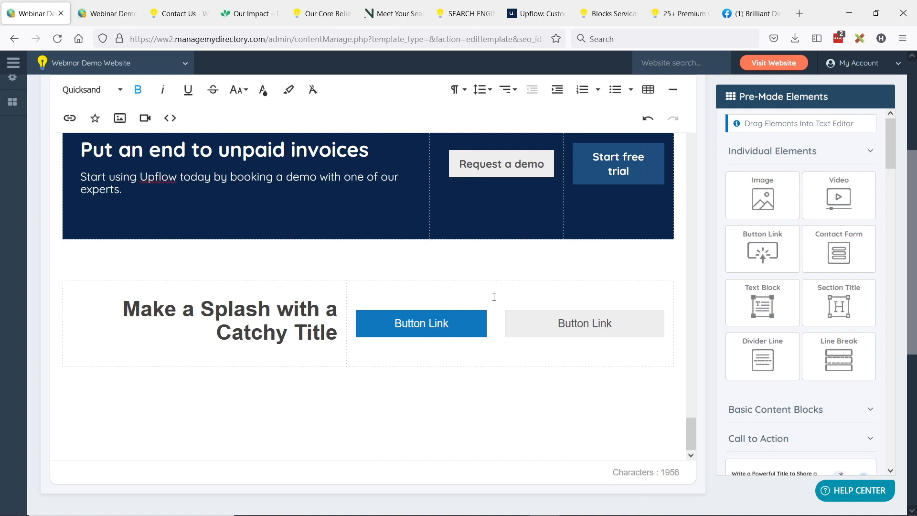
drag(497, 296, 563, 292)
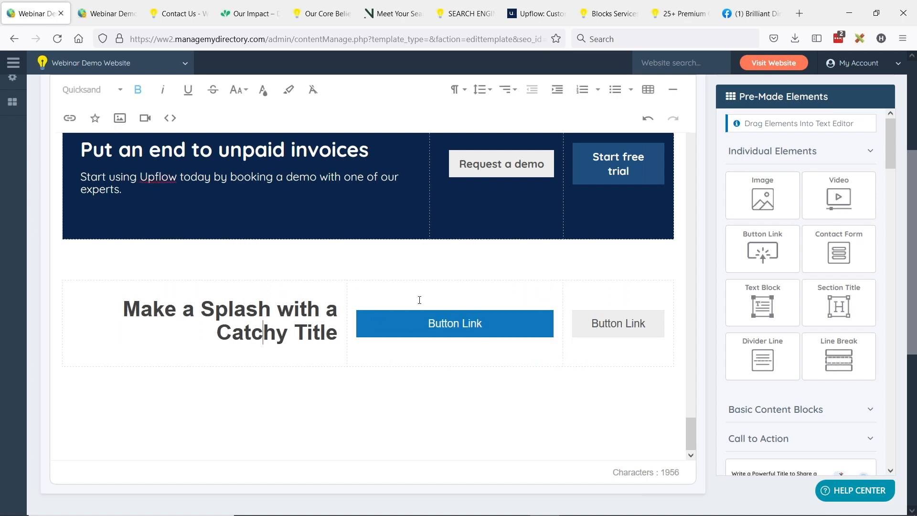
drag(345, 293, 428, 292)
click(470, 394)
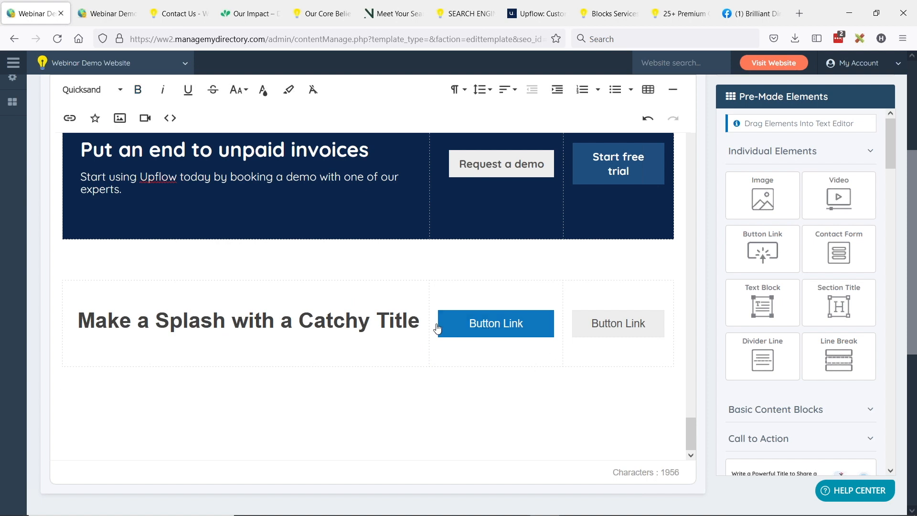
click(488, 359)
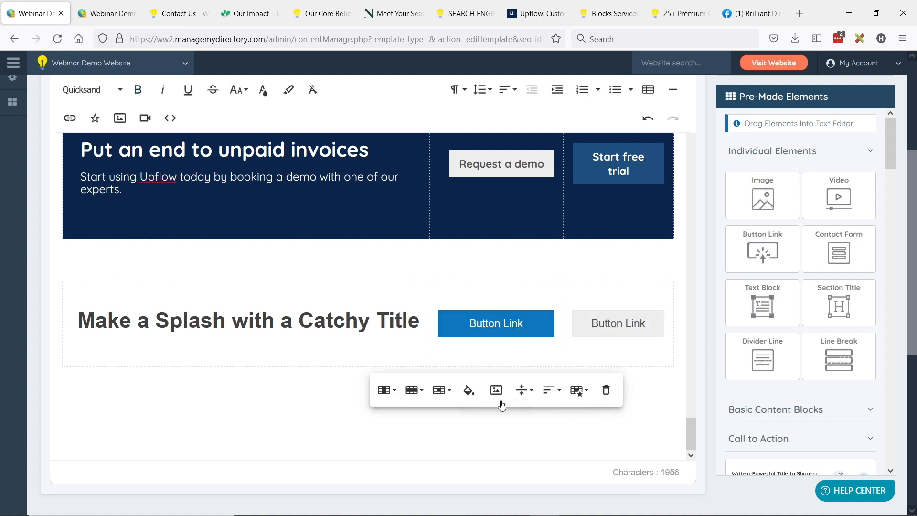
Step: Fill all three columns of the "Make a Splash with a Catchy Title" block with the slate-blue background colour
click(468, 390)
click(535, 427)
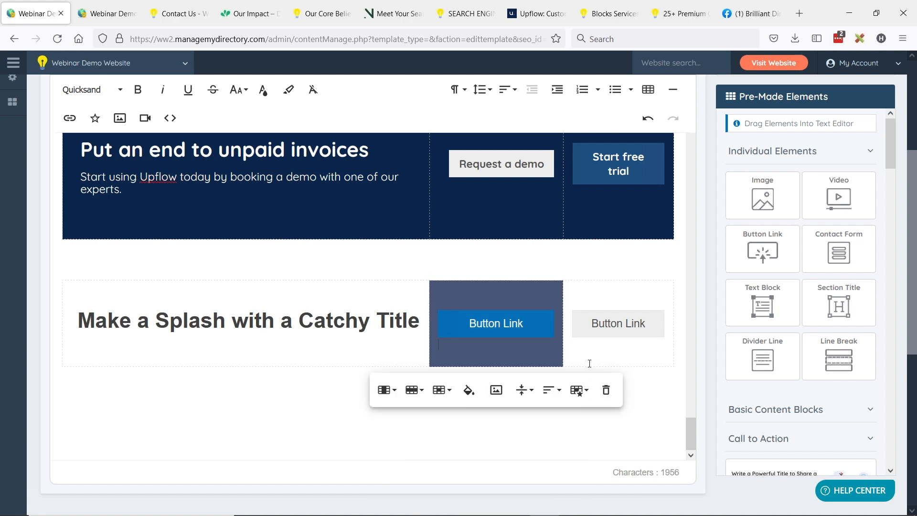
click(583, 397)
click(654, 426)
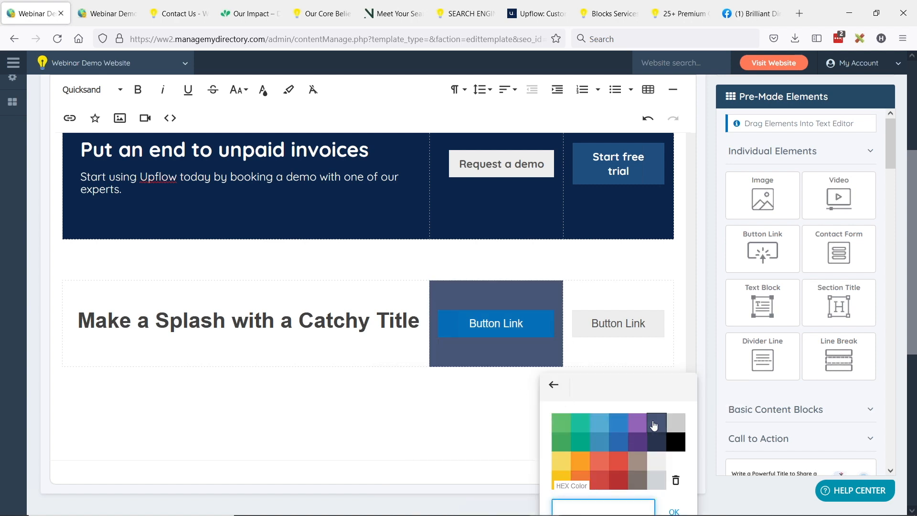
click(364, 366)
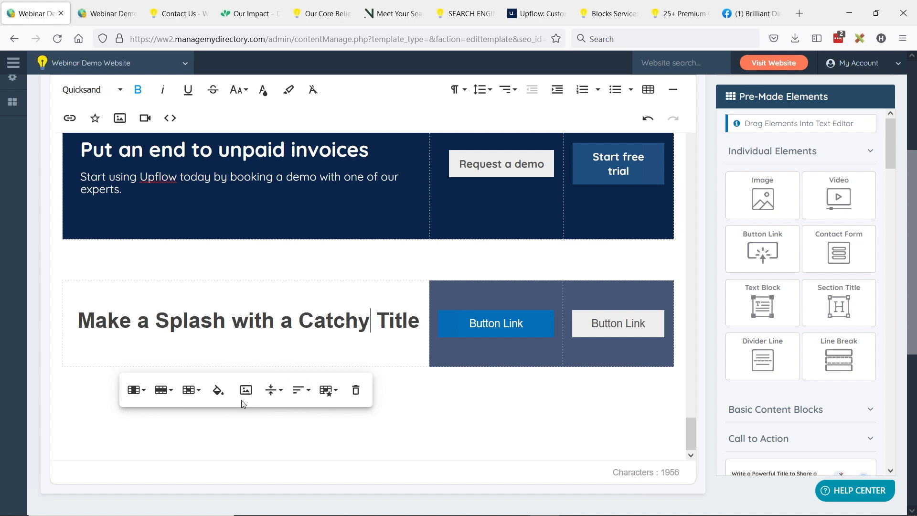
click(218, 390)
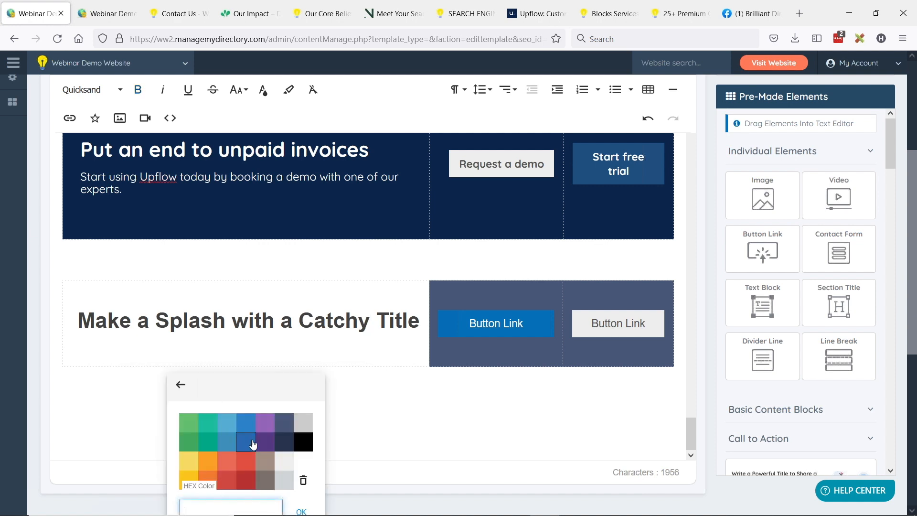
click(289, 421)
Step: Change the text colour of the "Make a Splash with a Catchy Title" heading to near-white
triple_click(183, 322)
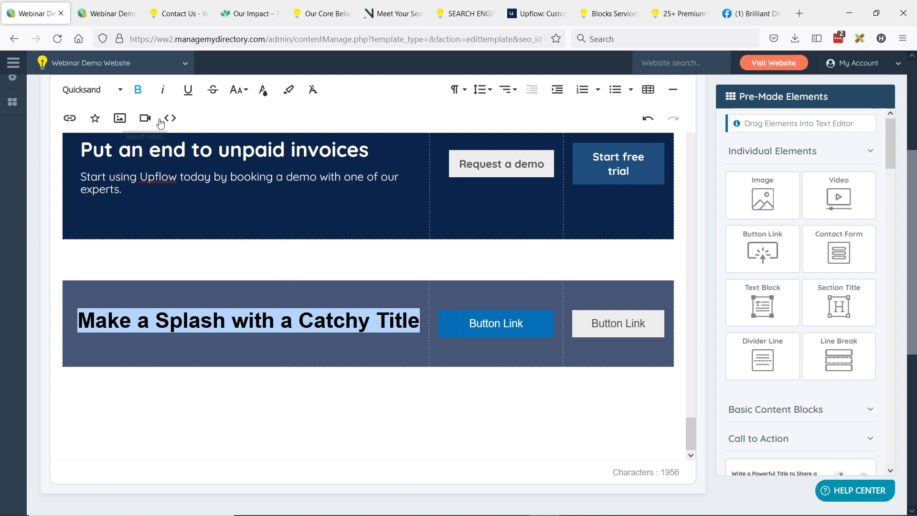
click(239, 93)
click(240, 93)
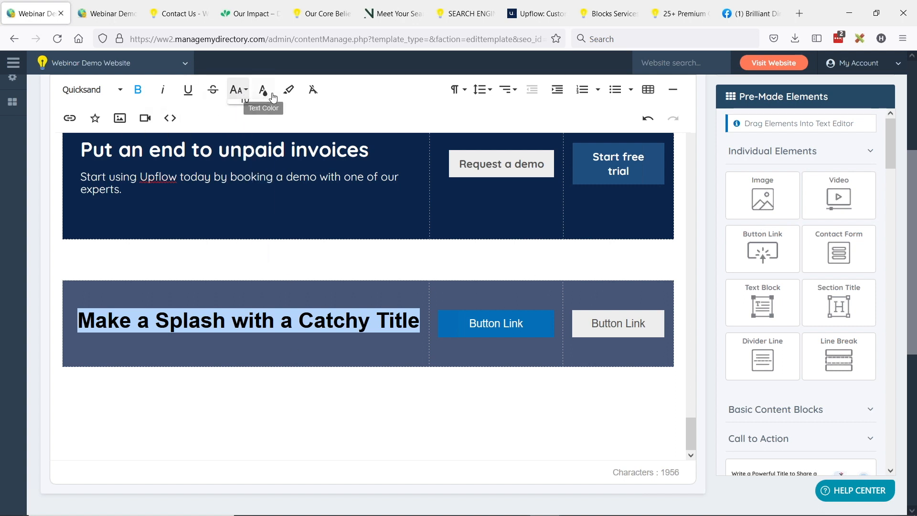
click(263, 91)
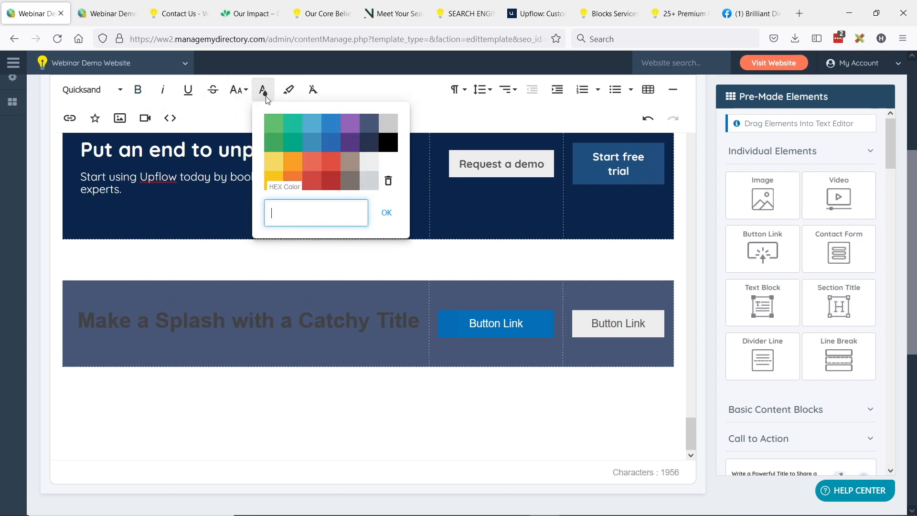
click(370, 165)
click(380, 255)
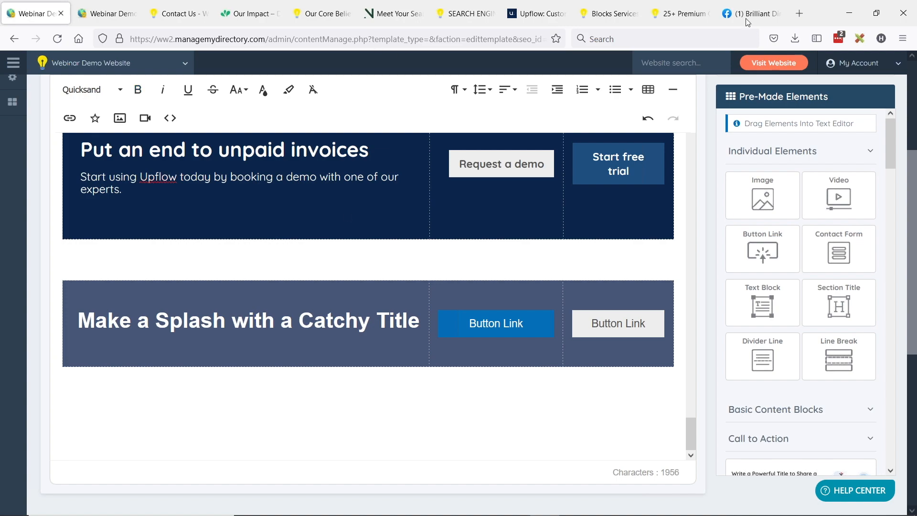
Step: View the 25+ Premium Content Blocks page and switch to the webinar presentation in Google Slides
click(678, 13)
key(alt+Tab)
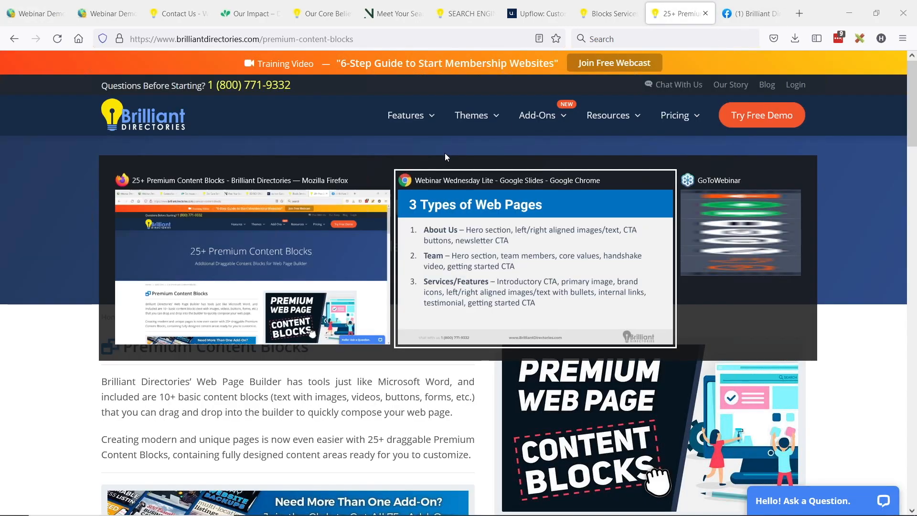